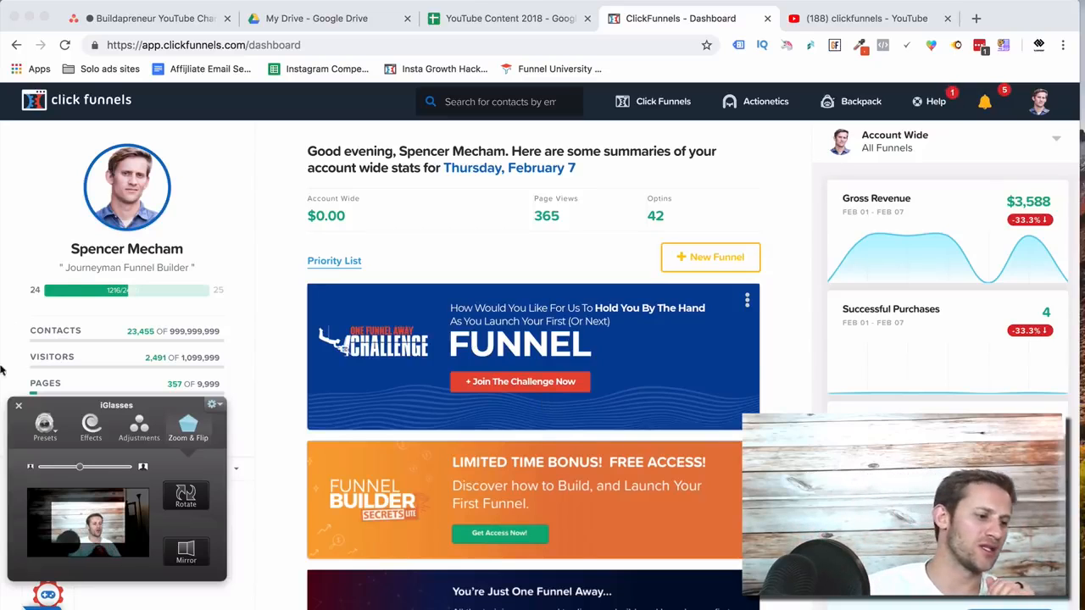
# Close the iGlasses window, open the account's integration settings and examine the services available as a new integration.
pyautogui.click(17, 409)
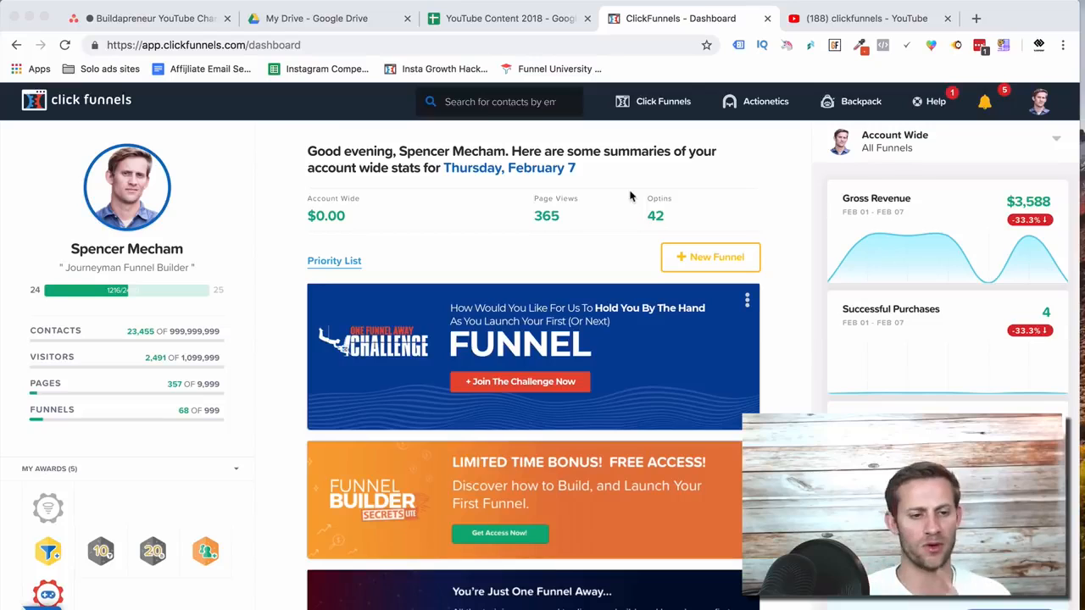
pyautogui.moveTo(1032, 96)
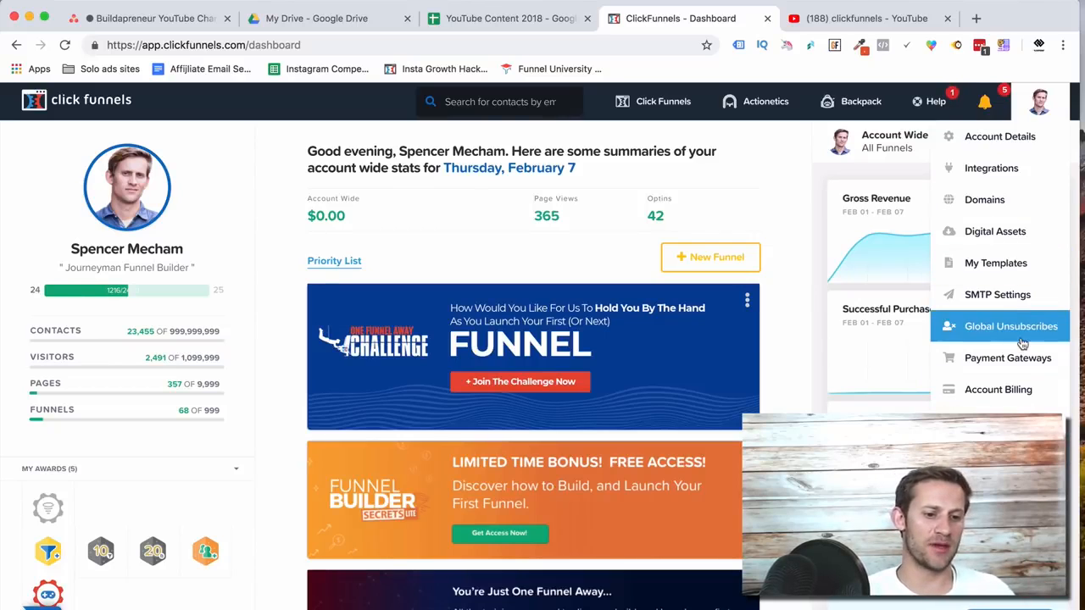
pyautogui.click(1021, 169)
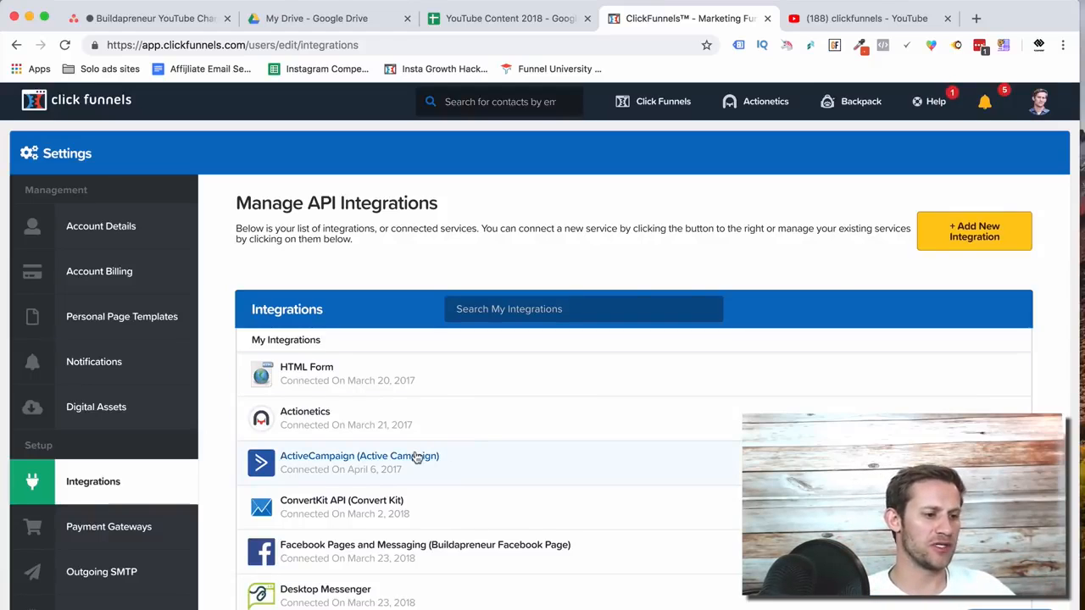
pyautogui.click(979, 233)
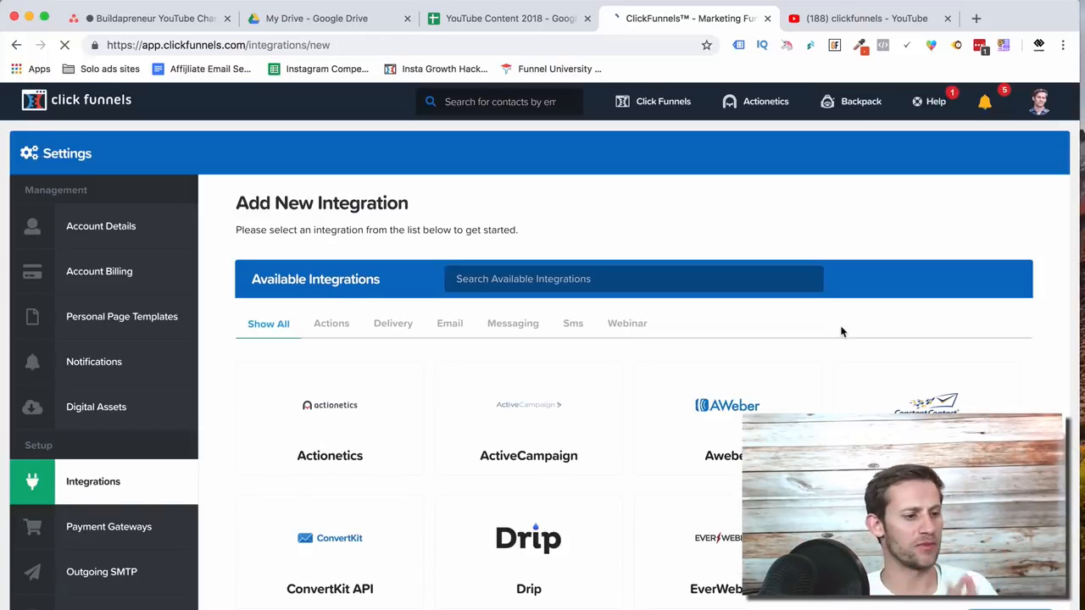
pyautogui.scroll(-5, 841, 332)
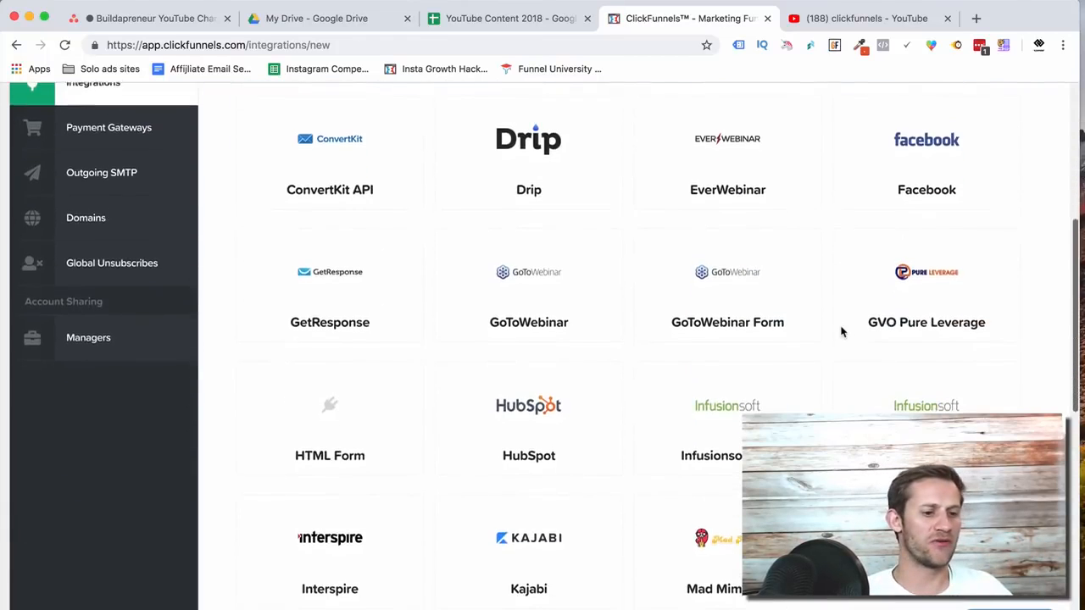
pyautogui.scroll(5, 842, 331)
pyautogui.scroll(-1, 653, 380)
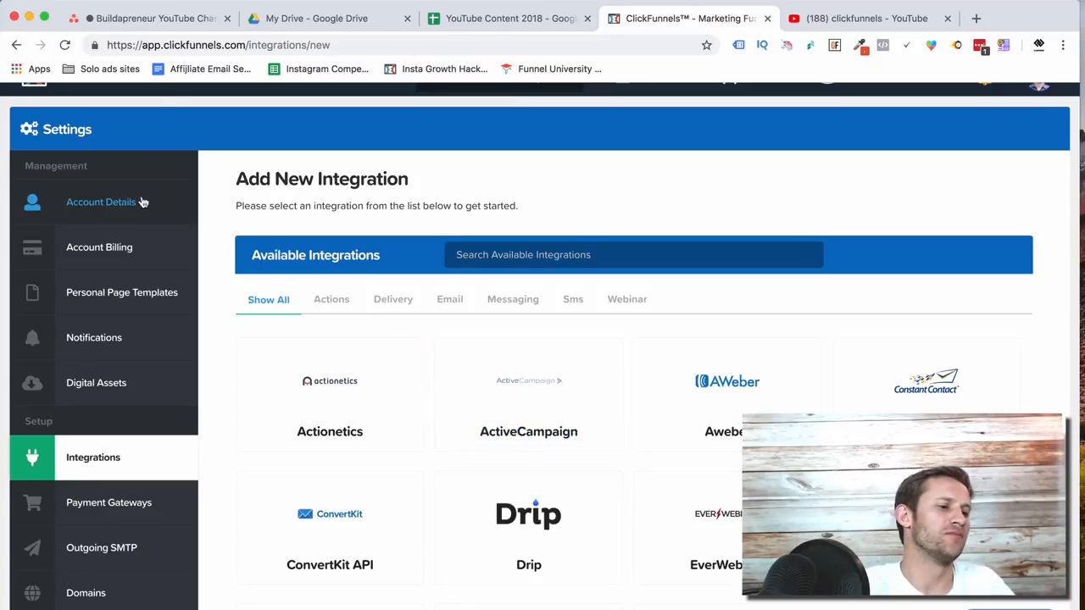
pyautogui.scroll(1, 122, 111)
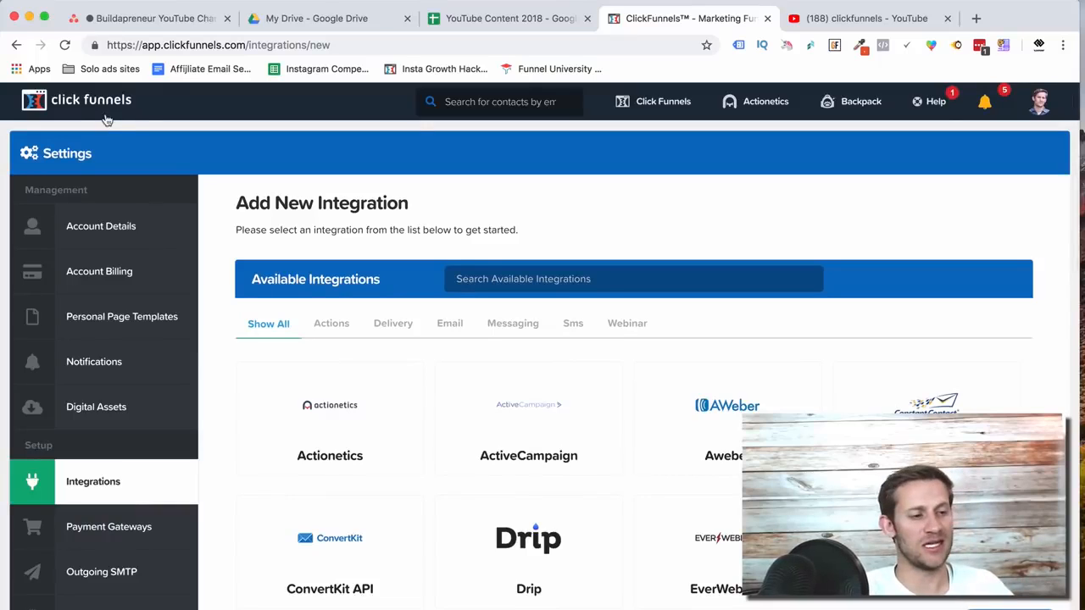
# Open the account's Domains settings to view the connected domains.
pyautogui.moveTo(642, 104)
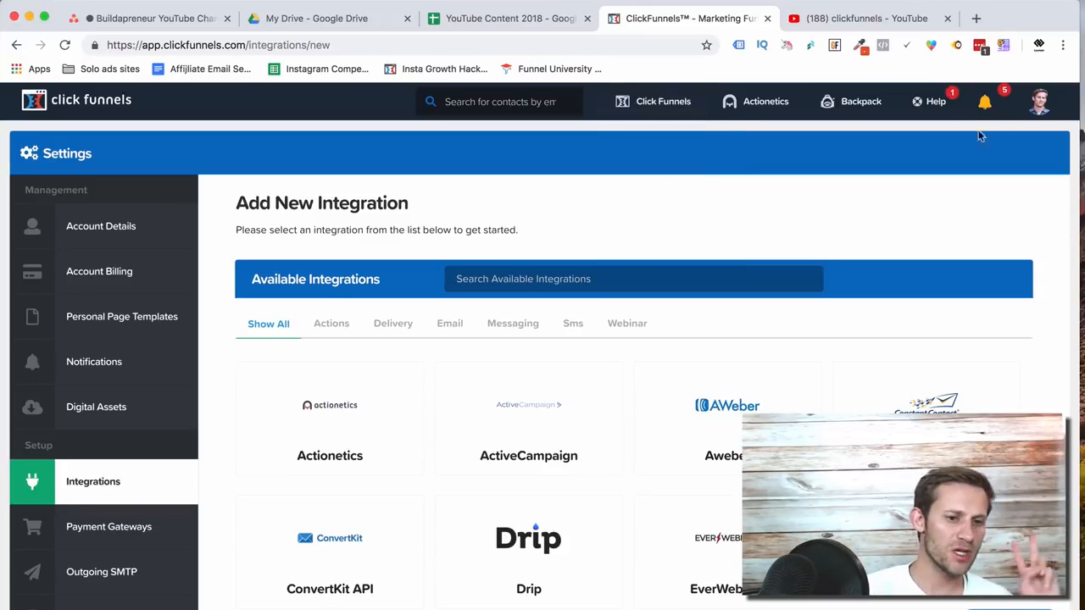
pyautogui.moveTo(1031, 113)
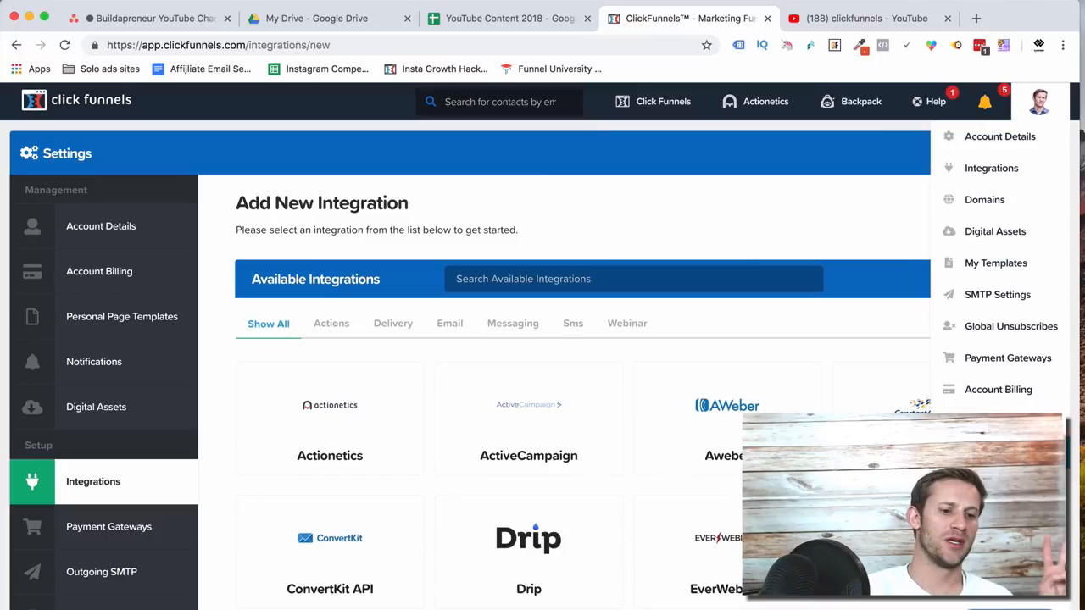
pyautogui.click(1030, 192)
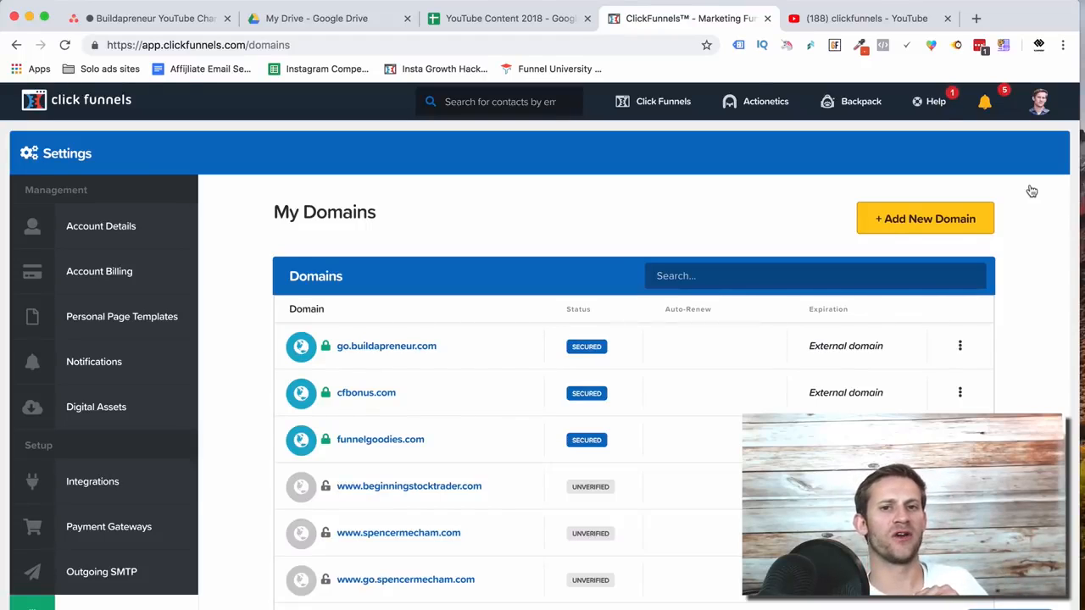
# Enter buildapreneur.click as the address in a new browser tab without loading it.
pyautogui.click(976, 19)
pyautogui.write('buildapr')
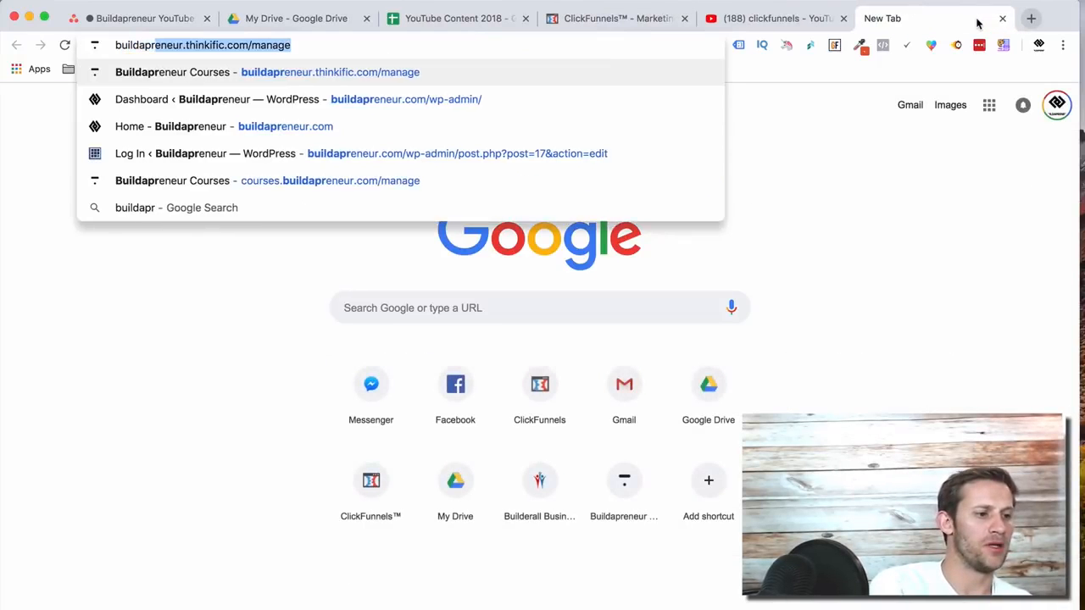
pyautogui.write('eneur.click')
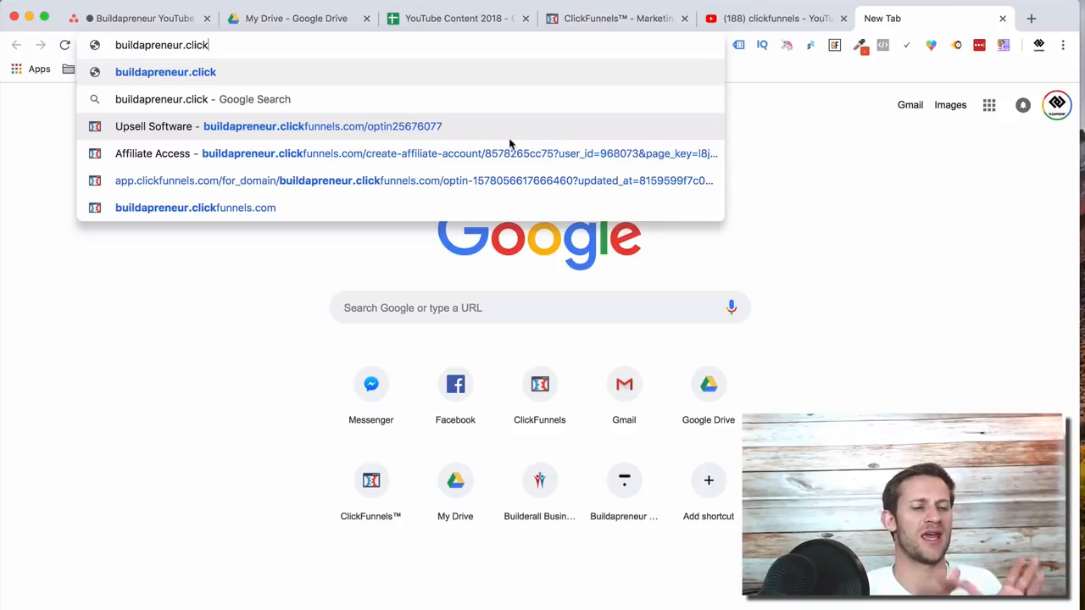
pyautogui.click(771, 214)
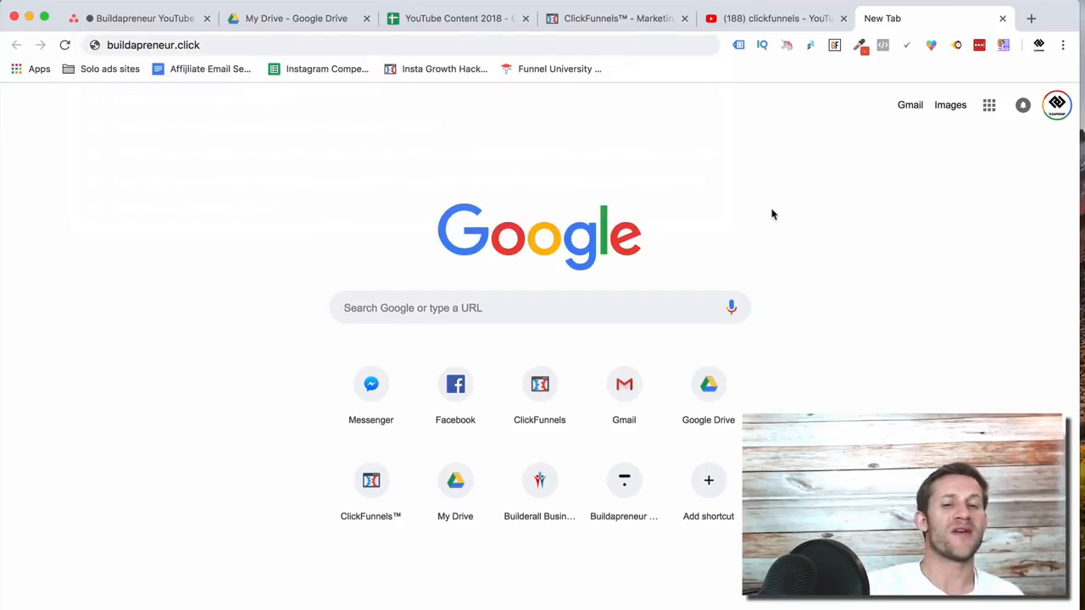
# Return to the ClickFunnels domains list, look through it and open the options for adding a new domain.
pyautogui.click(590, 12)
pyautogui.scroll(-4, 576, 290)
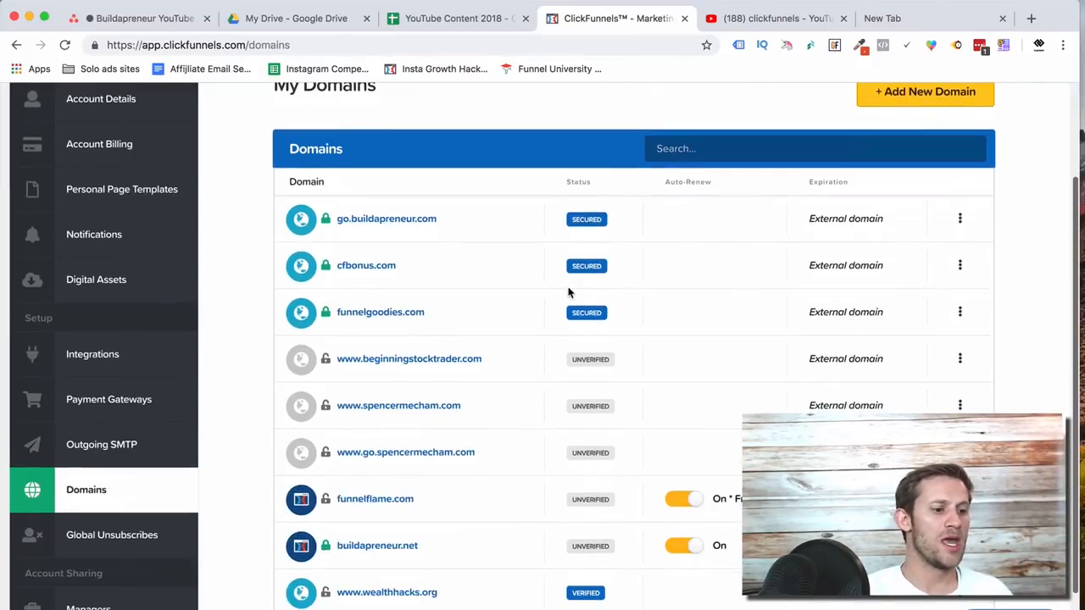
pyautogui.scroll(3, 581, 291)
pyautogui.click(927, 167)
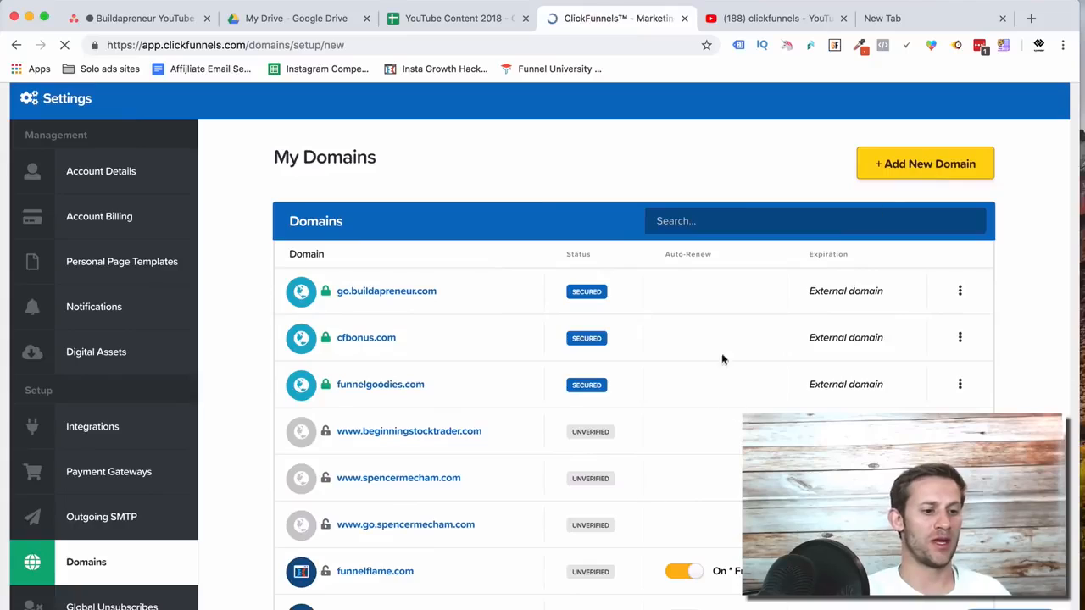
pyautogui.scroll(-3, 586, 454)
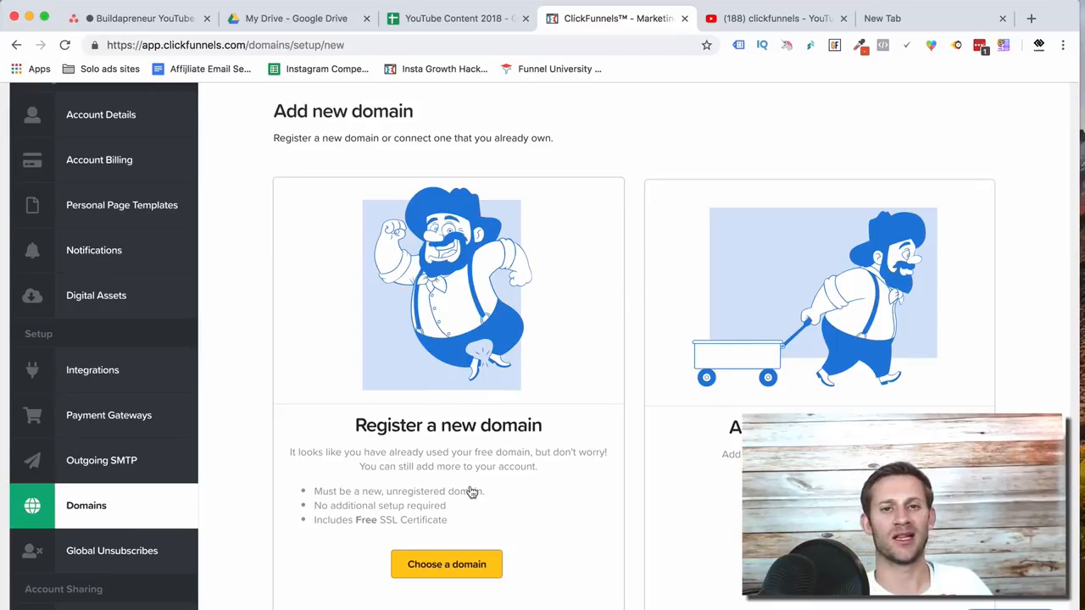
# Go back to the domains list, reopen the new domain setup and examine the choice between registering and connecting a domain.
pyautogui.click(16, 44)
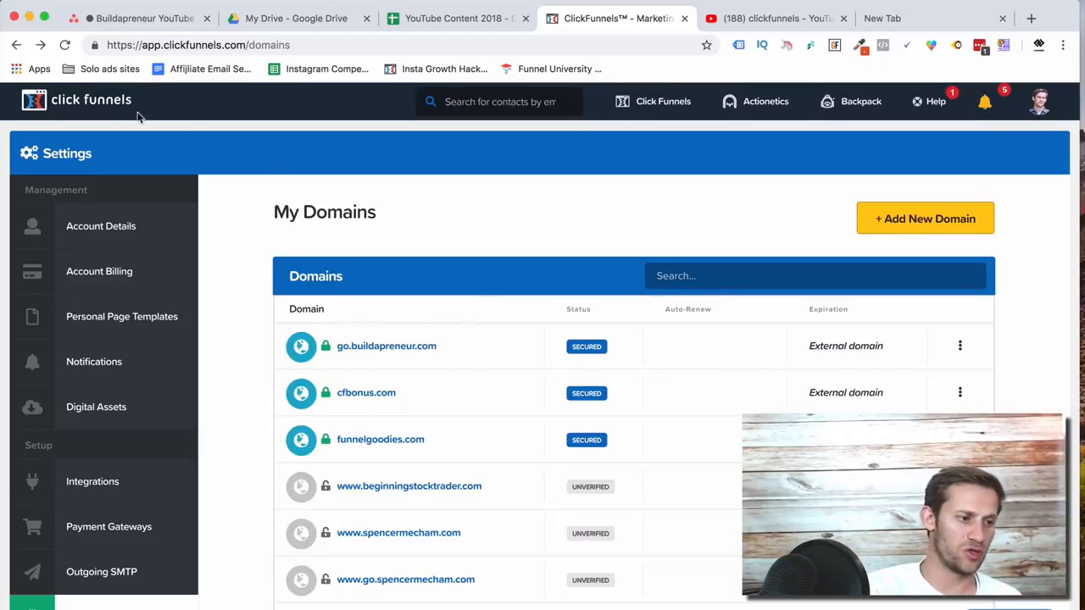
pyautogui.click(885, 239)
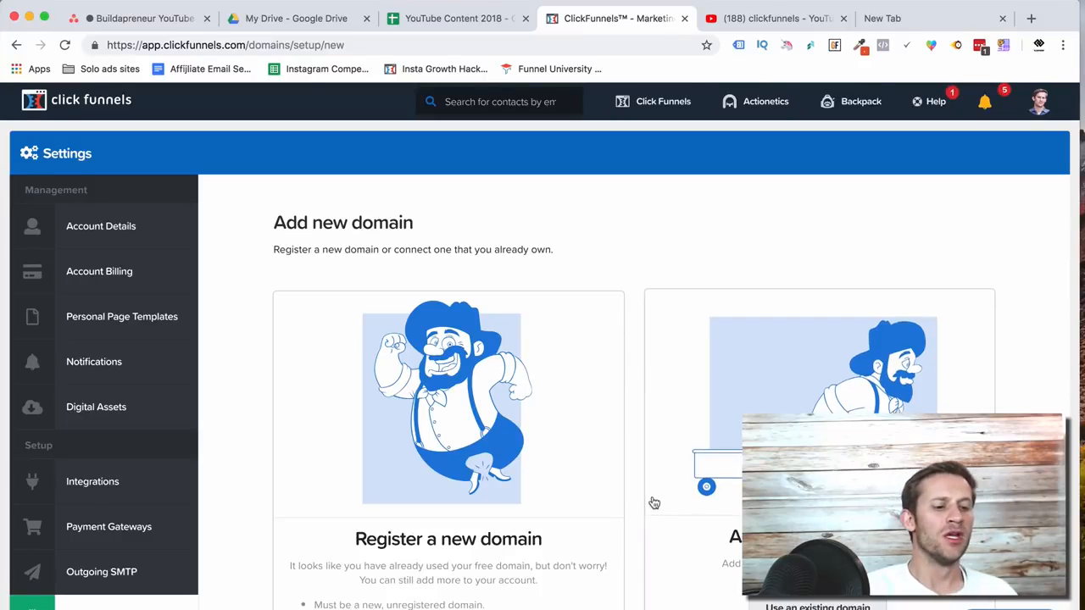
pyautogui.scroll(-3, 670, 500)
pyautogui.scroll(1, 701, 449)
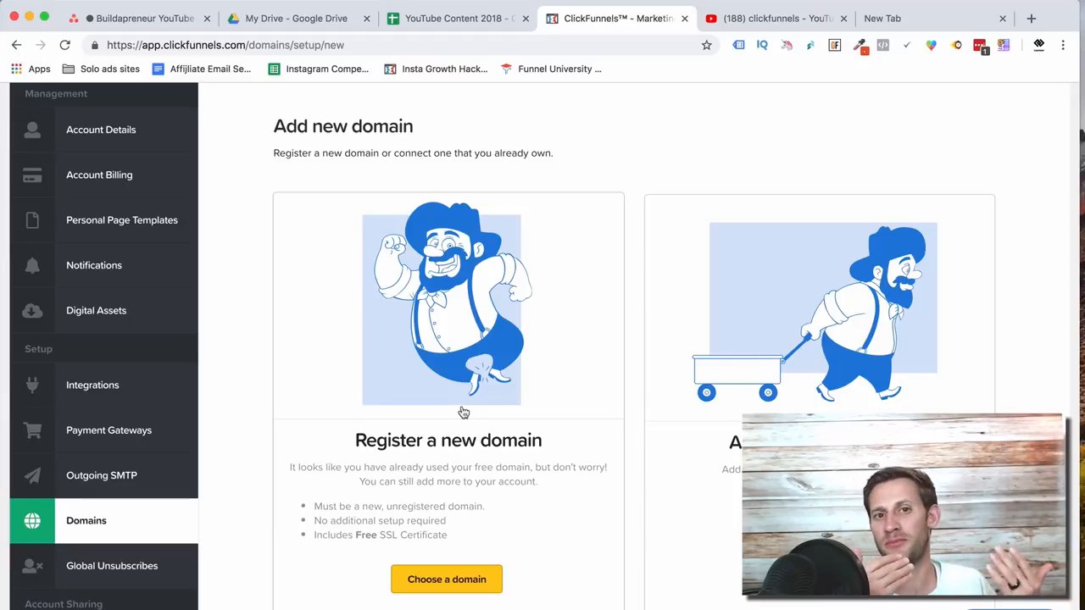
pyautogui.scroll(3, 765, 330)
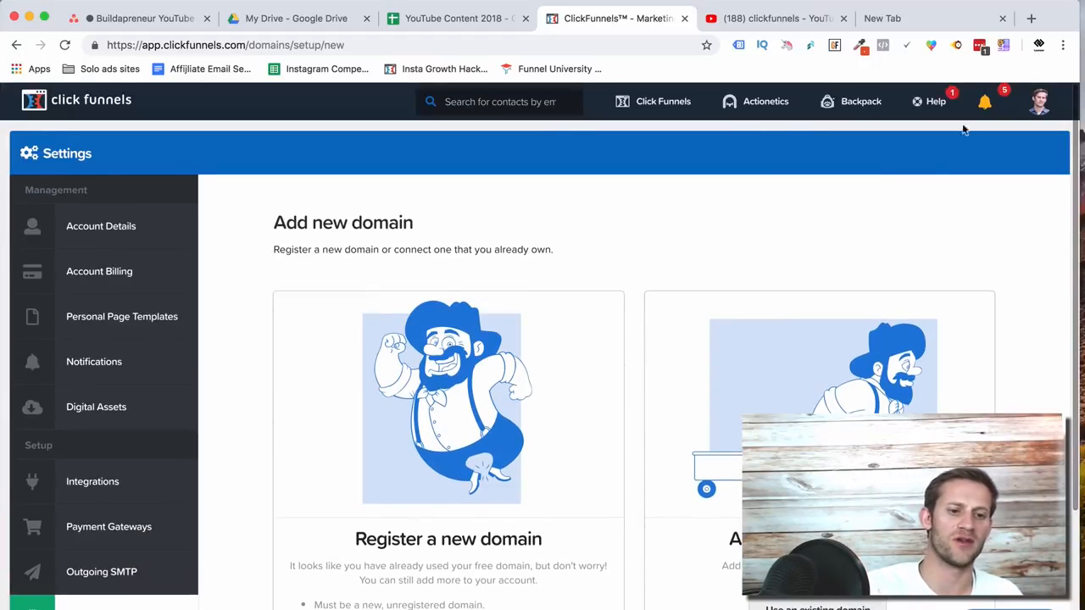
# Open the account billing settings to view the subscription plan.
pyautogui.click(1044, 102)
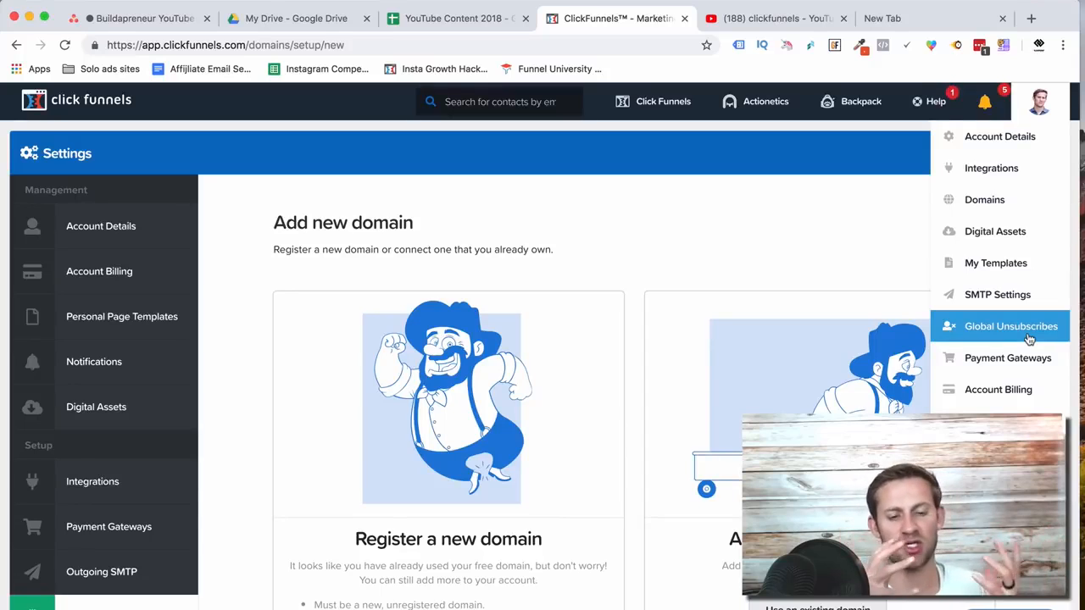
pyautogui.click(1016, 394)
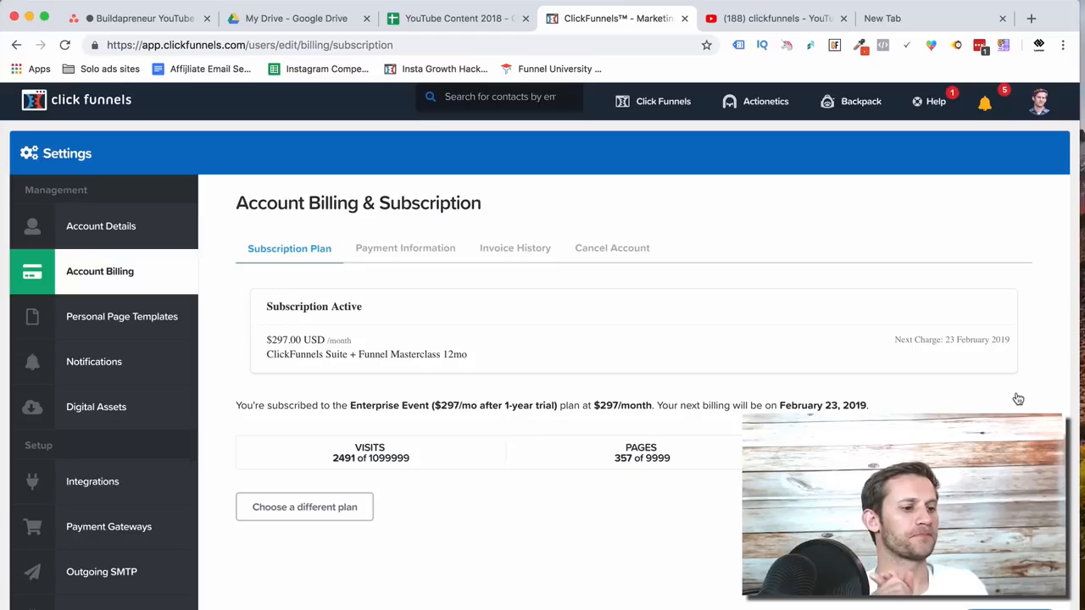
pyautogui.moveTo(1048, 115)
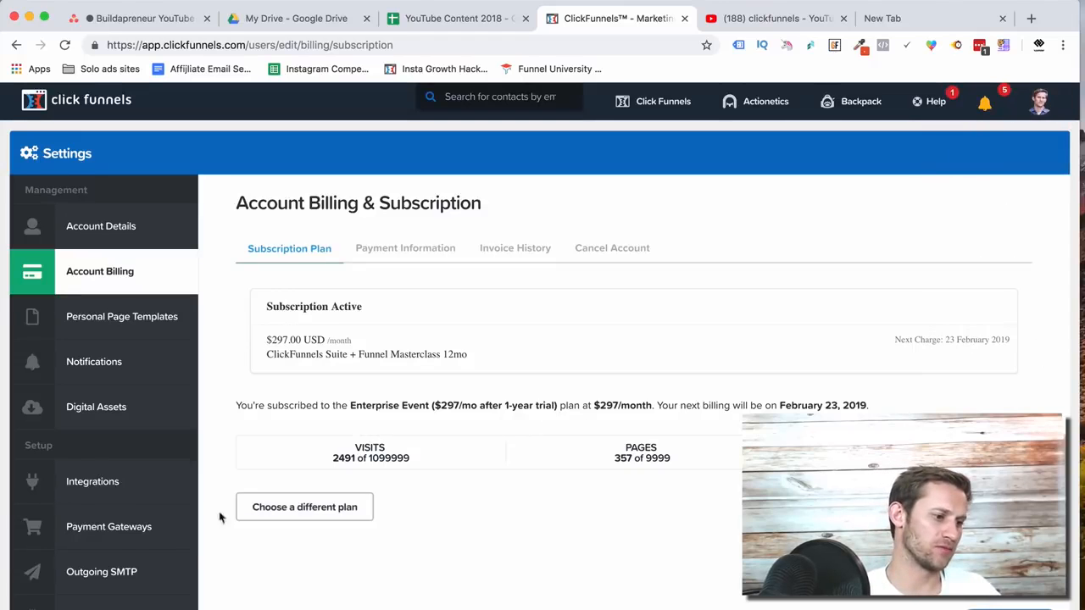
# Open the payment gateway settings and examine the gateways available to add.
pyautogui.scroll(-3, 141, 511)
pyautogui.click(121, 408)
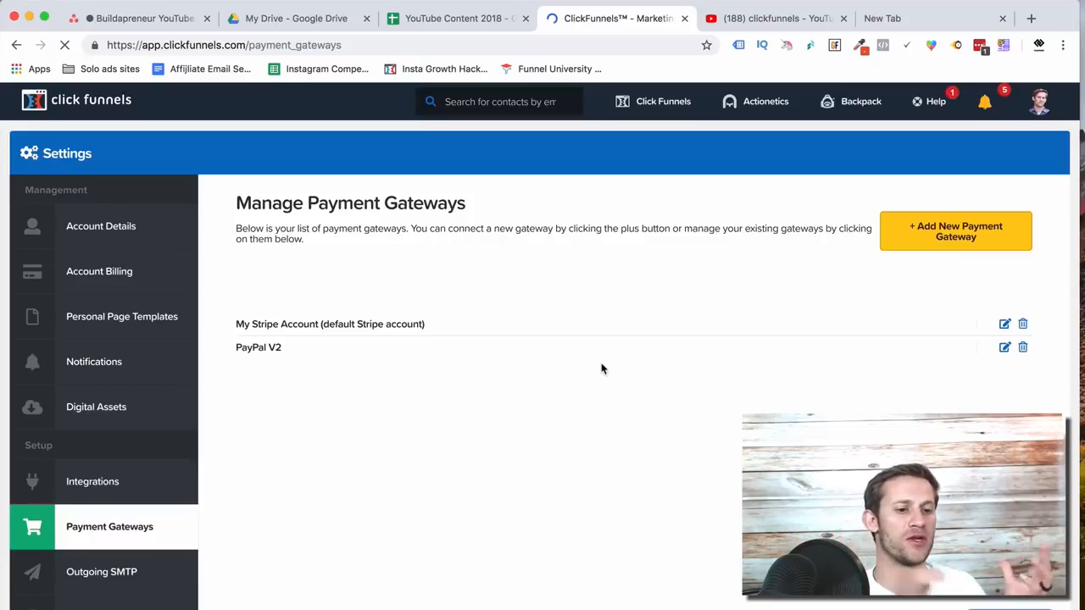
pyautogui.click(928, 238)
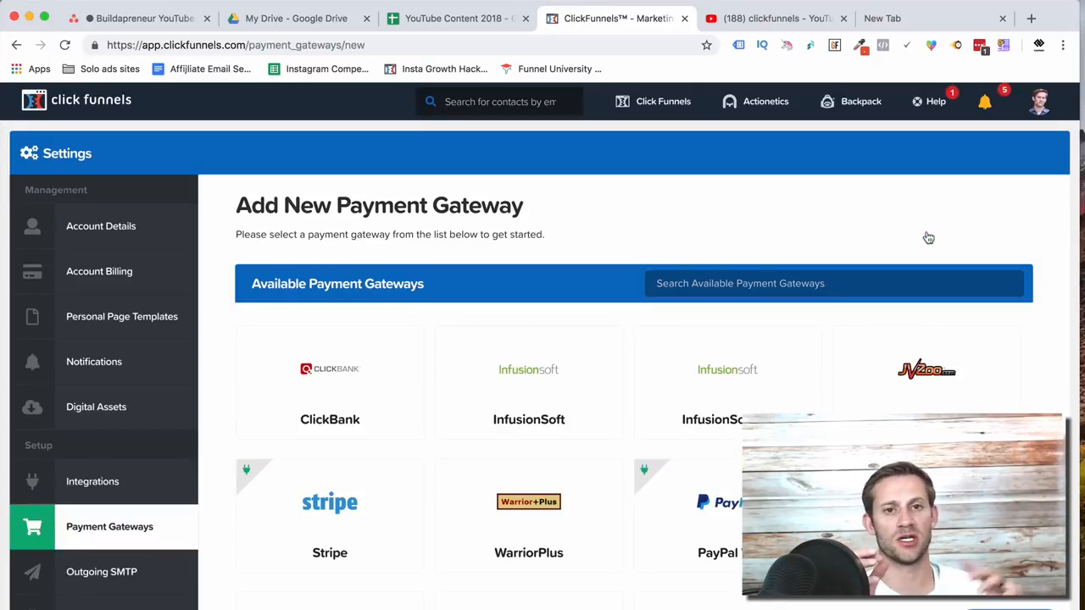
pyautogui.scroll(-2, 825, 339)
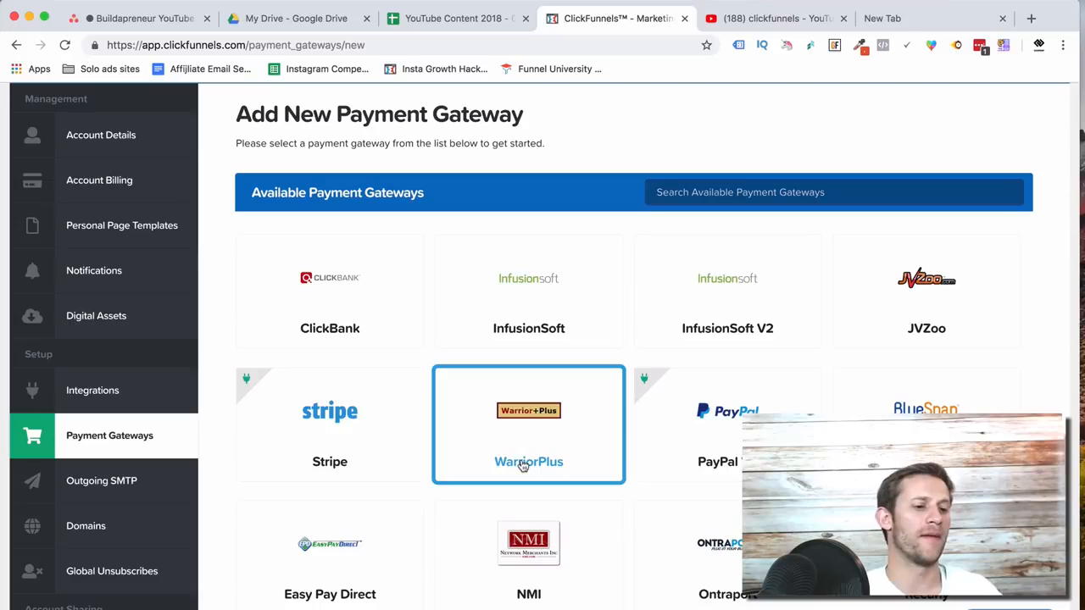
pyautogui.scroll(1, 644, 416)
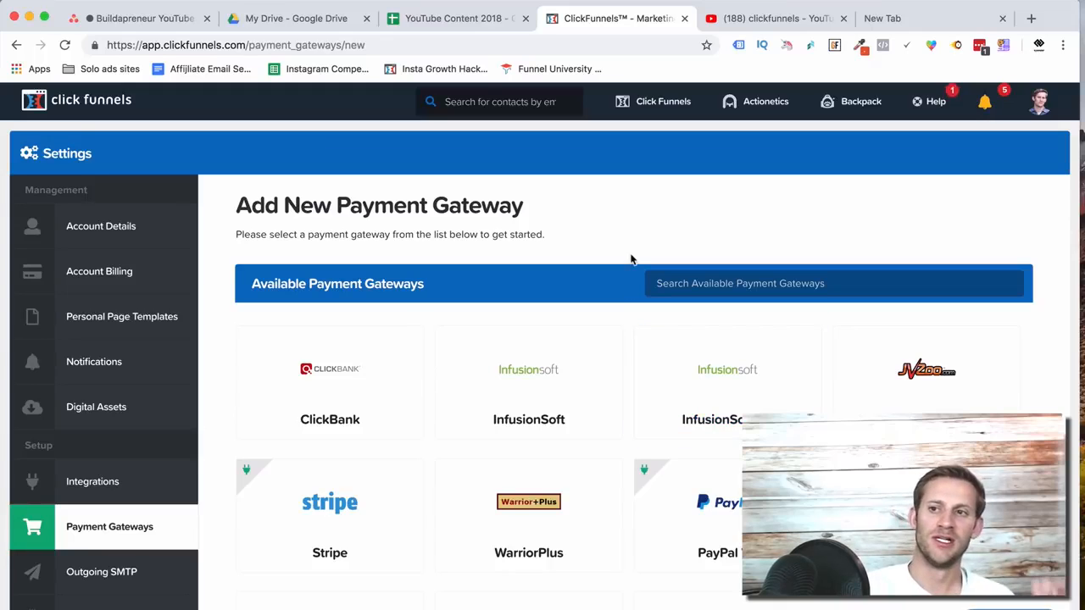
# Start a new custom funnel from the funnels list using the Classic Funnel Builder.
pyautogui.moveTo(680, 104)
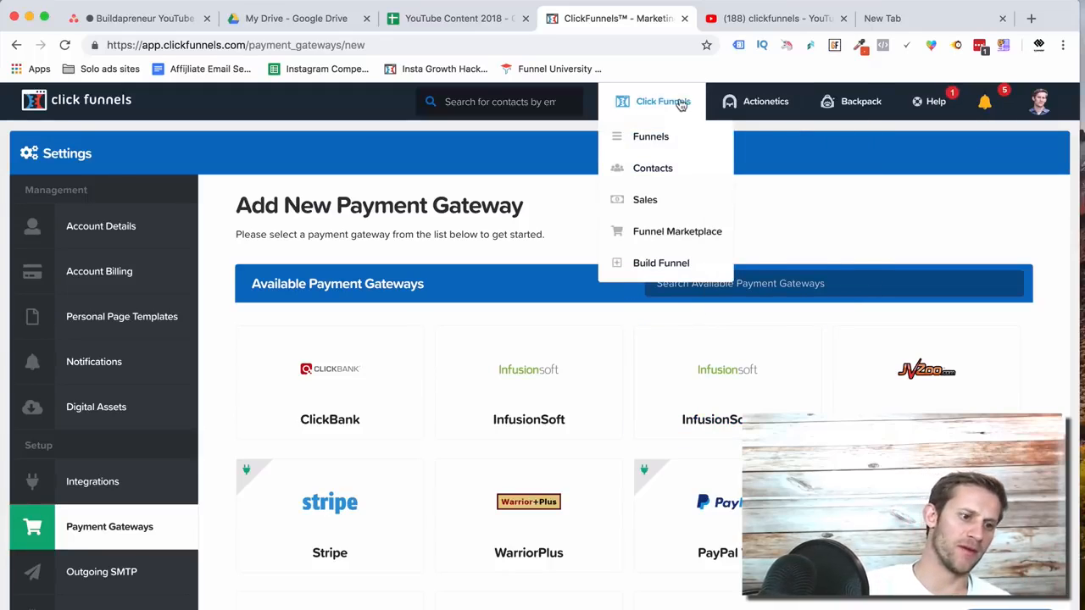
pyautogui.click(664, 137)
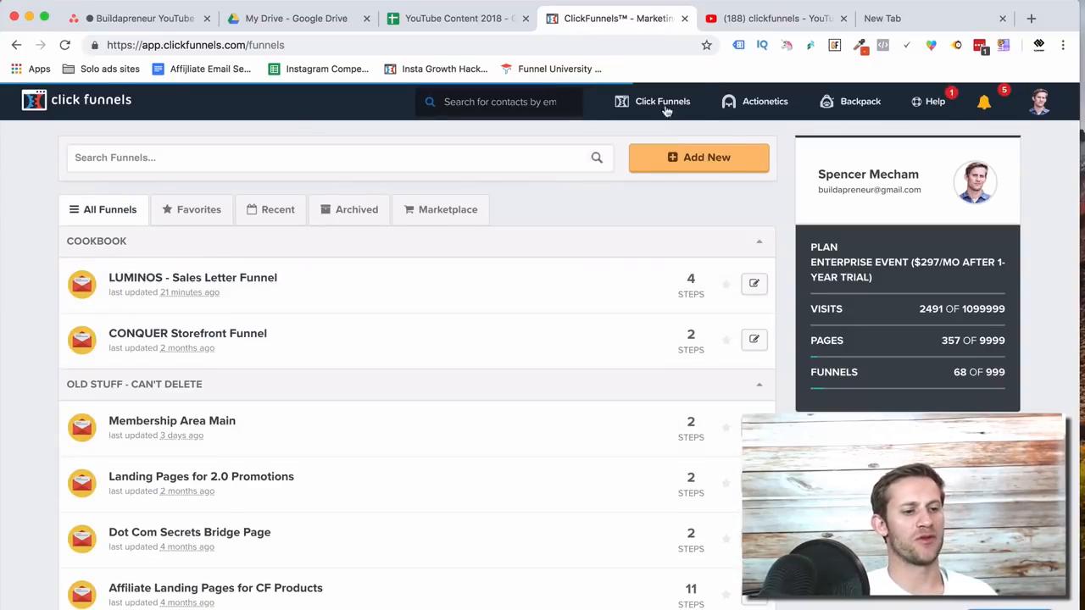
pyautogui.click(750, 159)
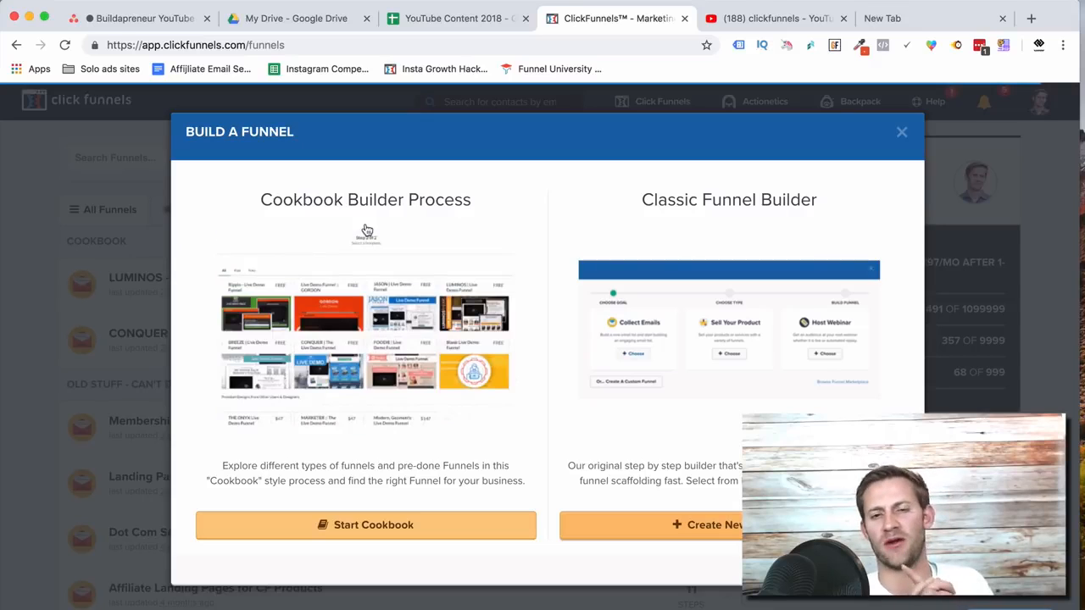
pyautogui.click(630, 528)
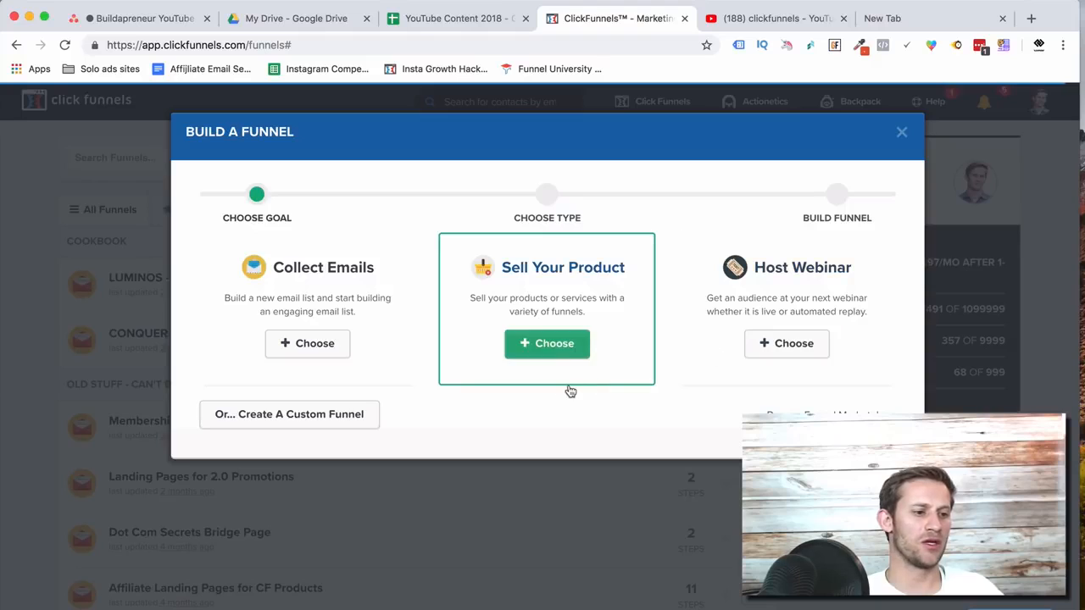
pyautogui.click(342, 416)
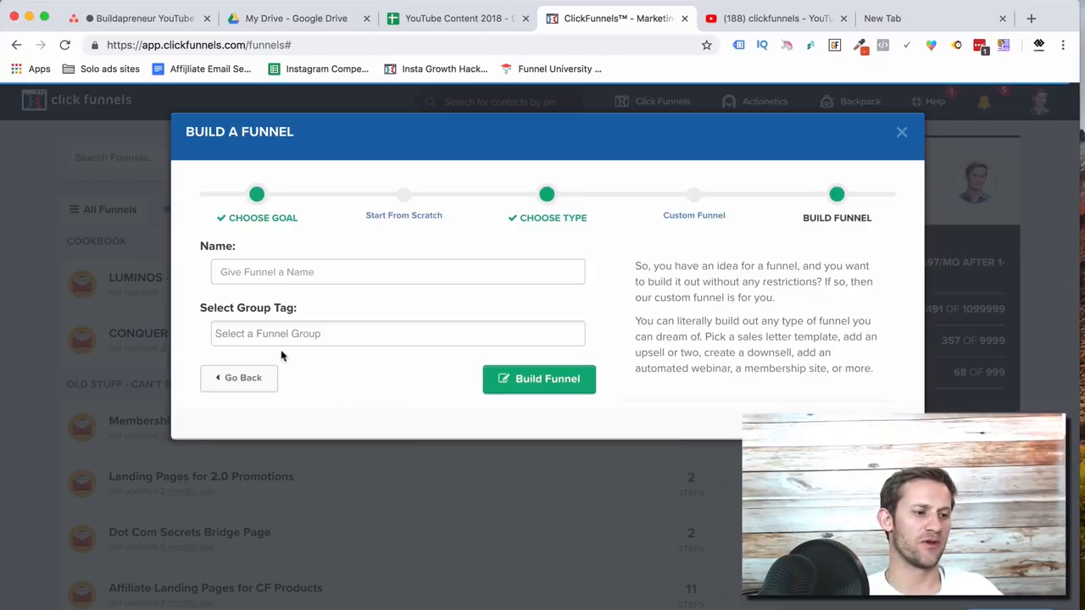
# Name the new custom funnel "Test Funnel for Video".
pyautogui.click(317, 271)
pyautogui.write('Test Funnelf o')
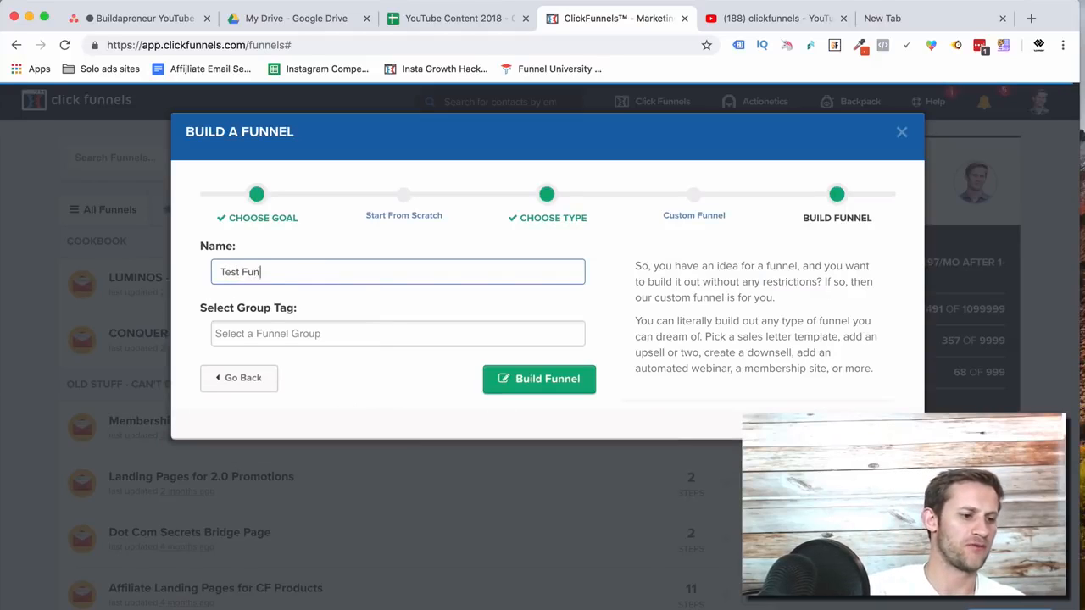
pyautogui.press('BackSpace')
pyautogui.press('BackSpace')
pyautogui.press('BackSpace')
pyautogui.write('for ')
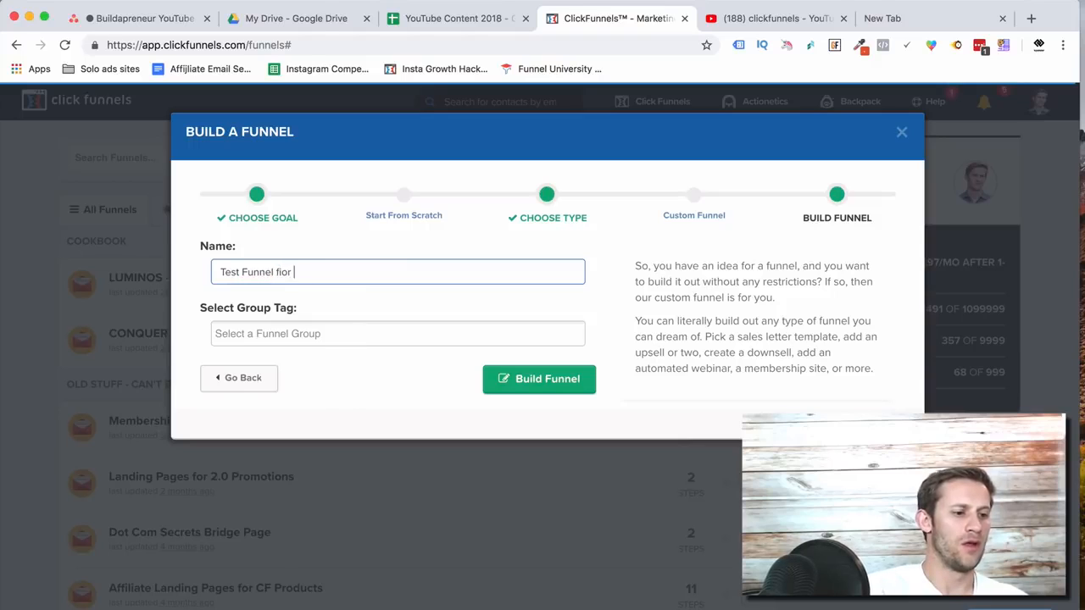
pyautogui.write('Video')
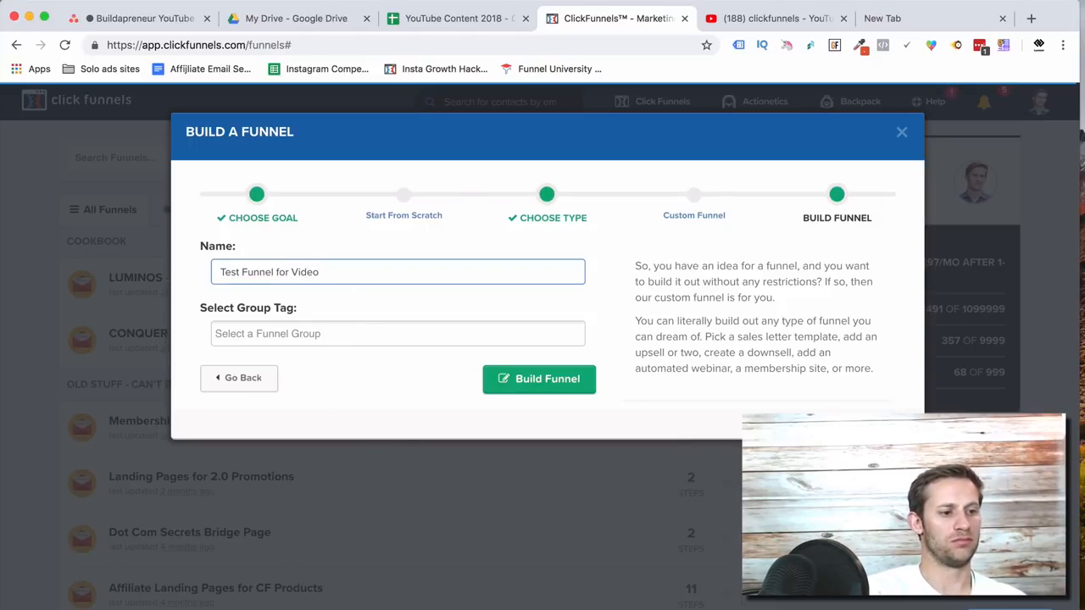
# Assign the group tag "test" to the new funnel and build it.
pyautogui.click(314, 329)
pyautogui.write('test')
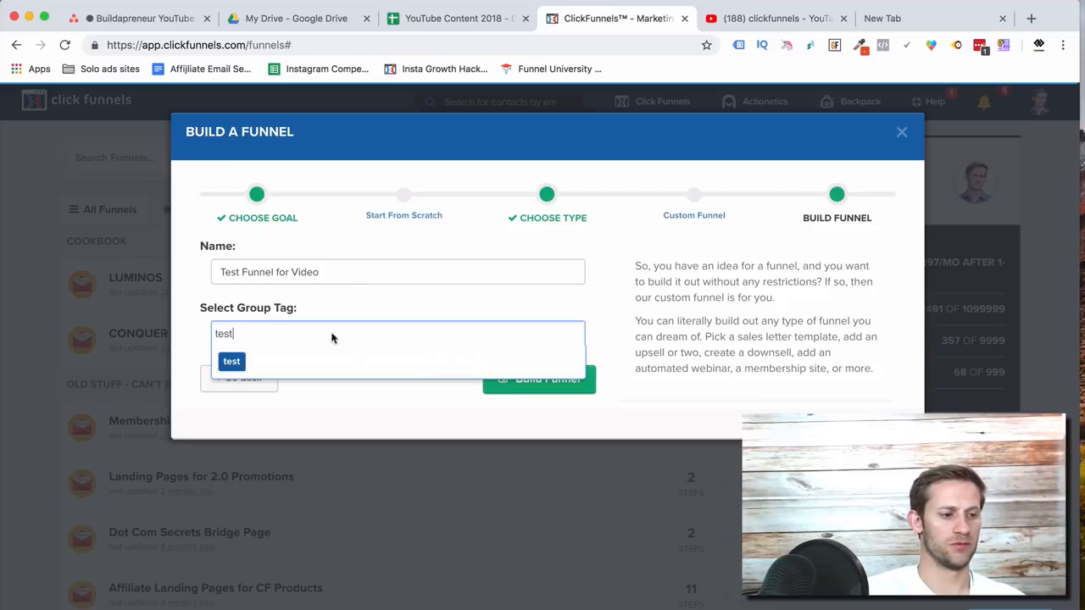
pyautogui.click(473, 378)
pyautogui.click(430, 334)
pyautogui.write('test')
pyautogui.press('Return')
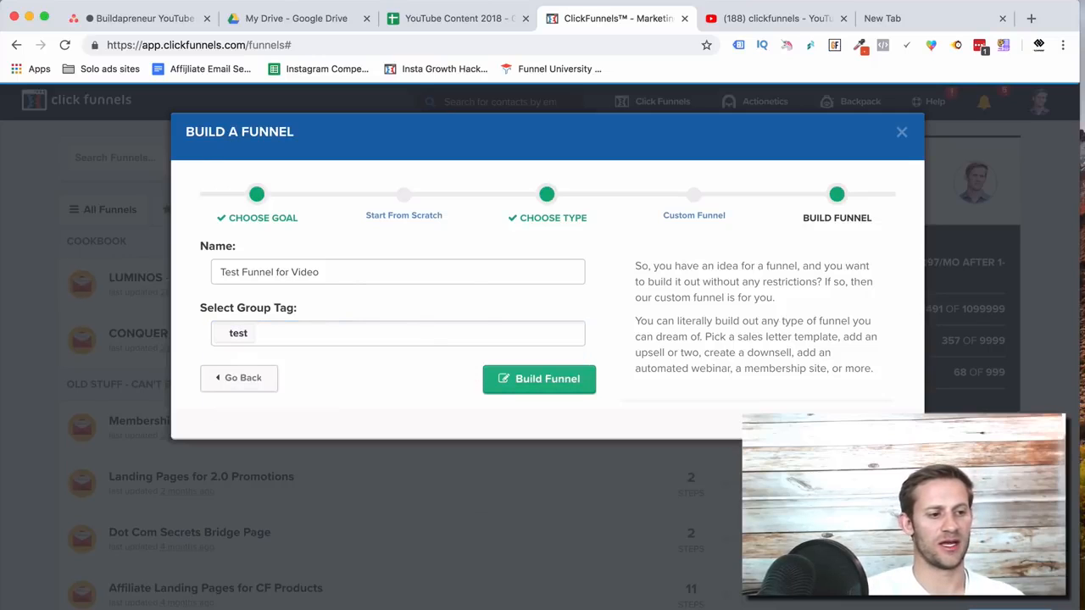
pyautogui.click(512, 377)
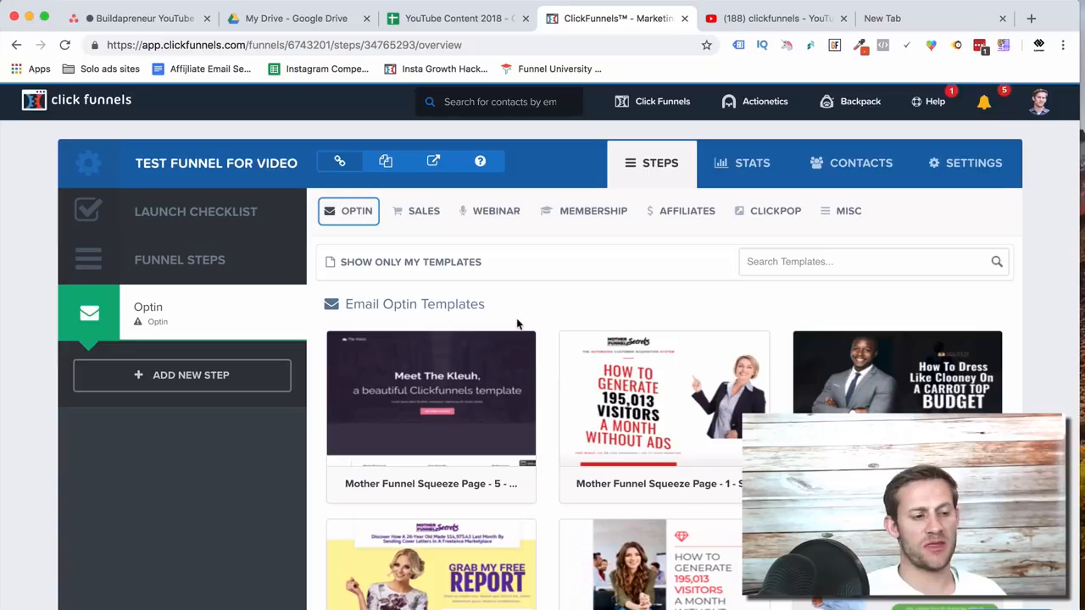
# Look through the page types offered under the optin, sales, membership and other template categories.
pyautogui.click(392, 214)
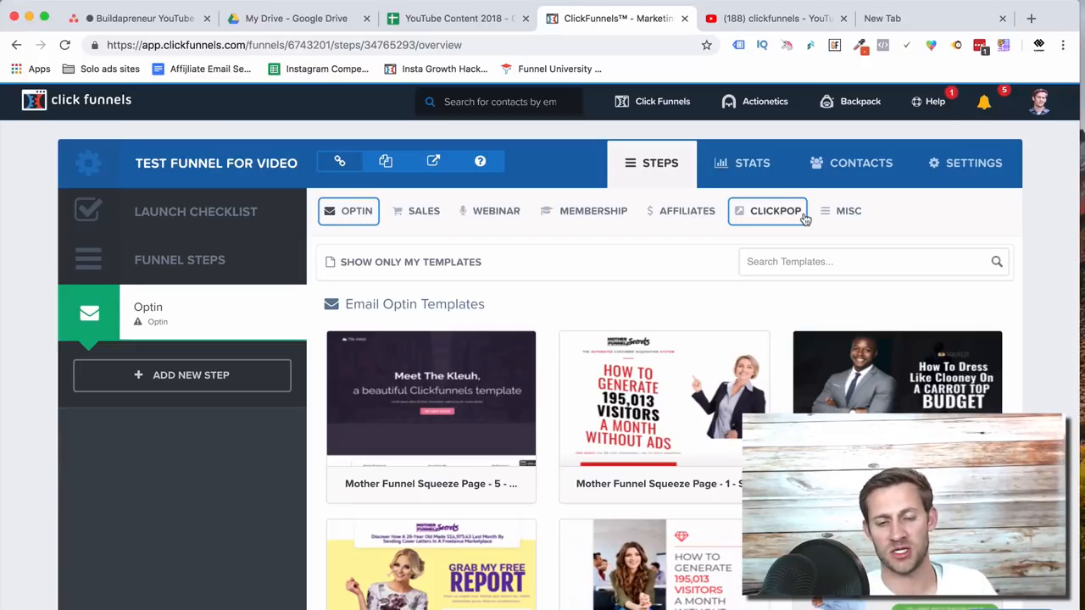
pyautogui.click(409, 217)
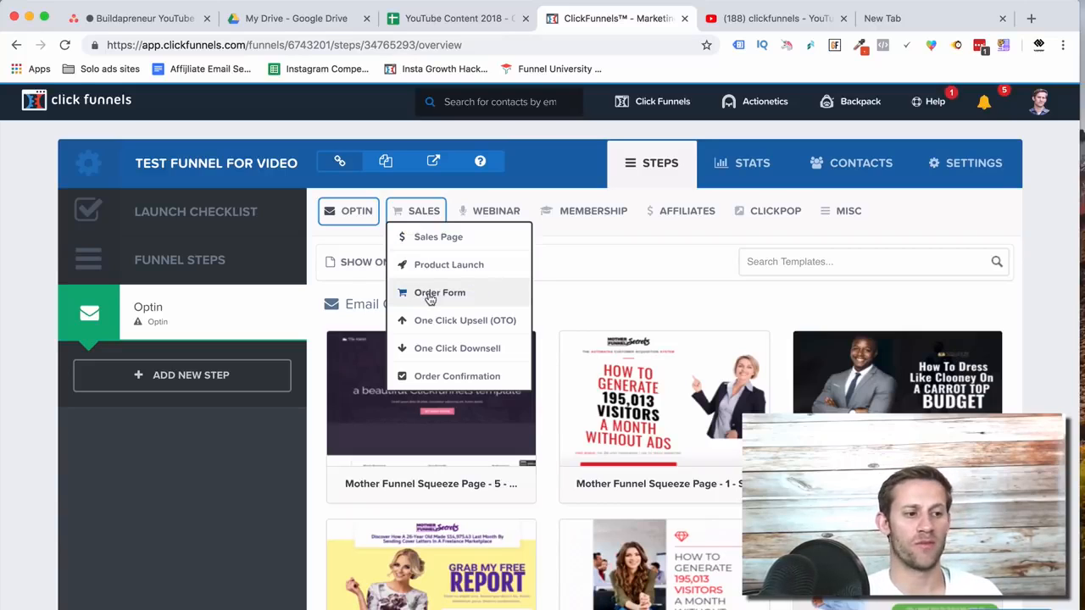
pyautogui.click(355, 214)
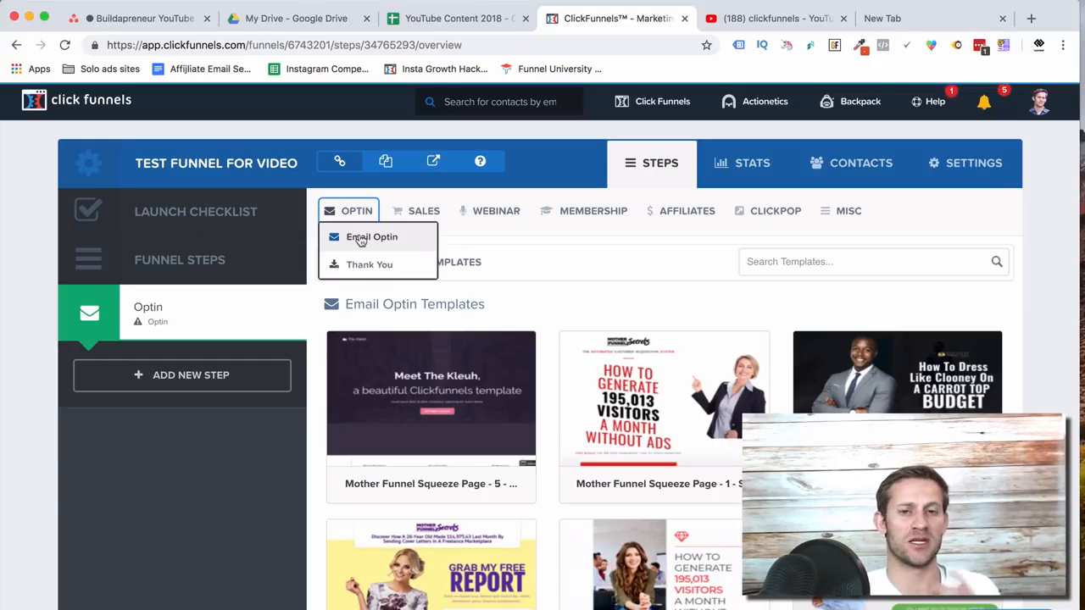
pyautogui.moveTo(498, 210)
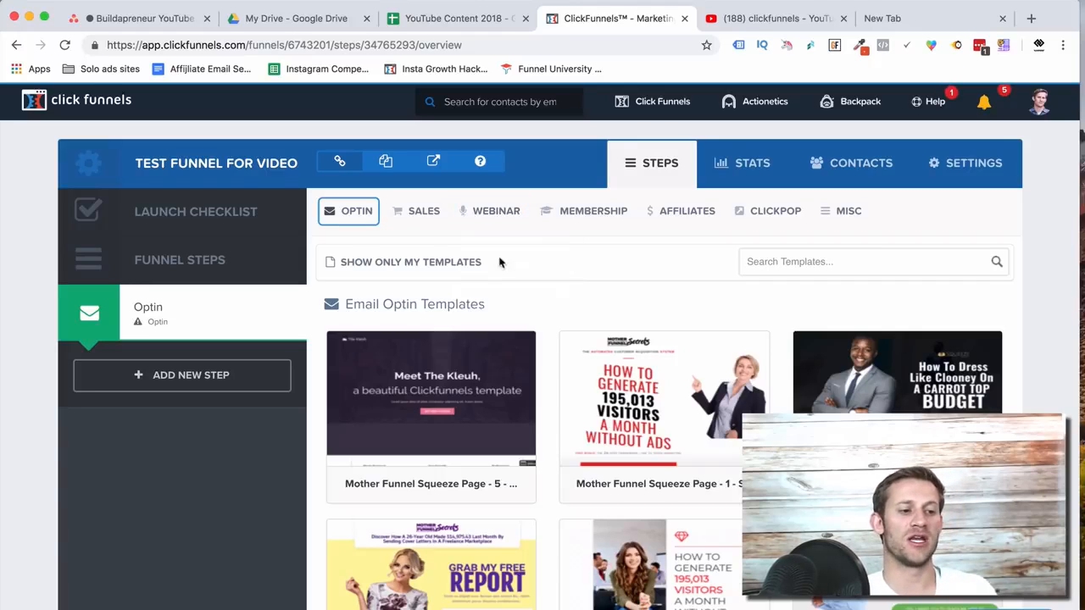
pyautogui.moveTo(579, 198)
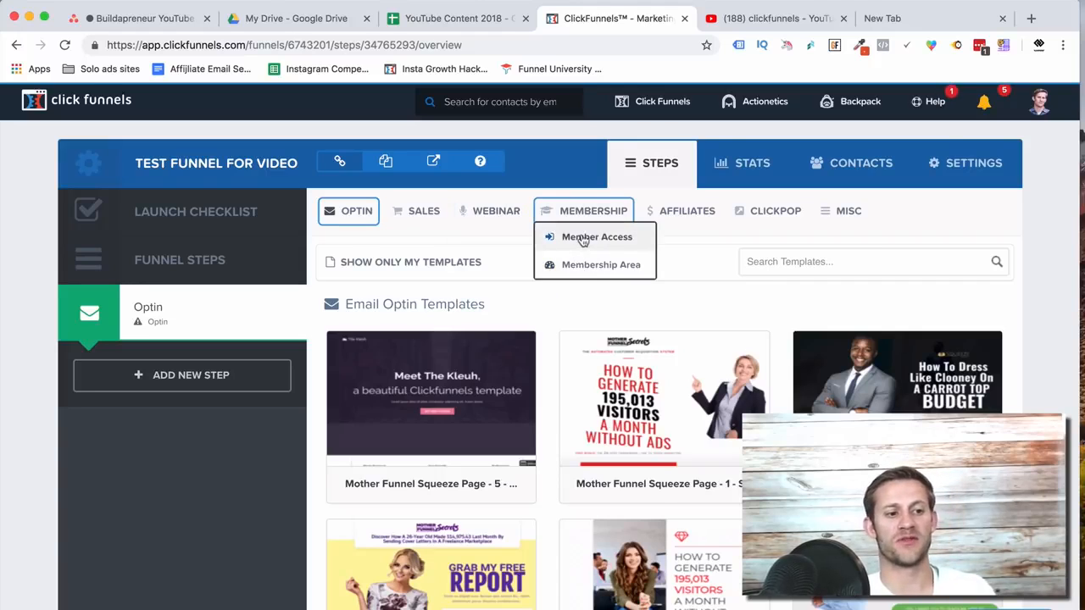
pyautogui.moveTo(662, 222)
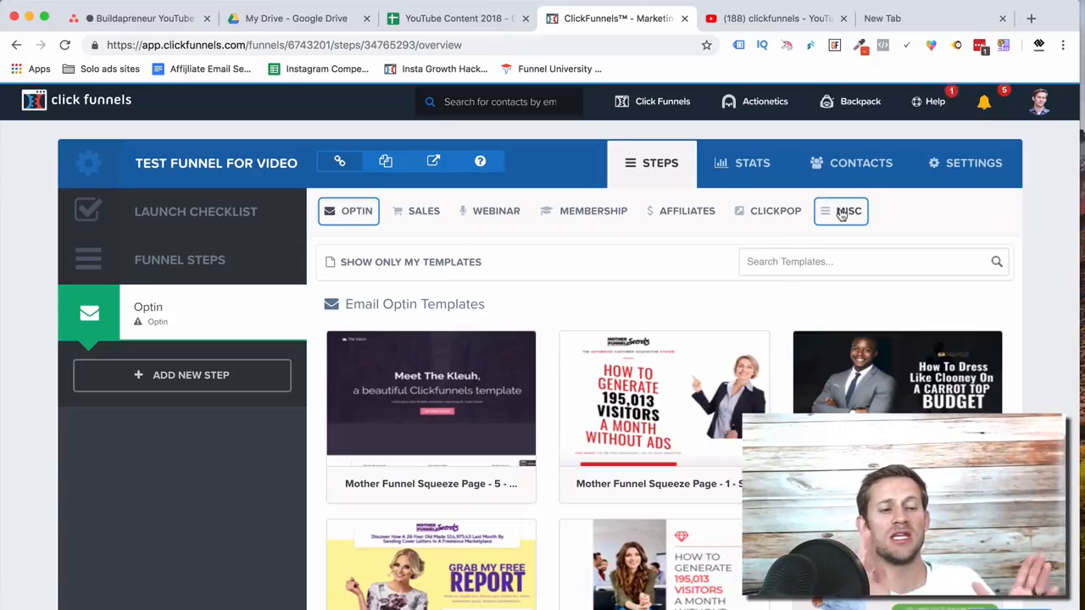
# Browse the Email Optin templates and apply "Mother Funnel Squeeze Page - 14" to the Optin step.
pyautogui.moveTo(349, 213)
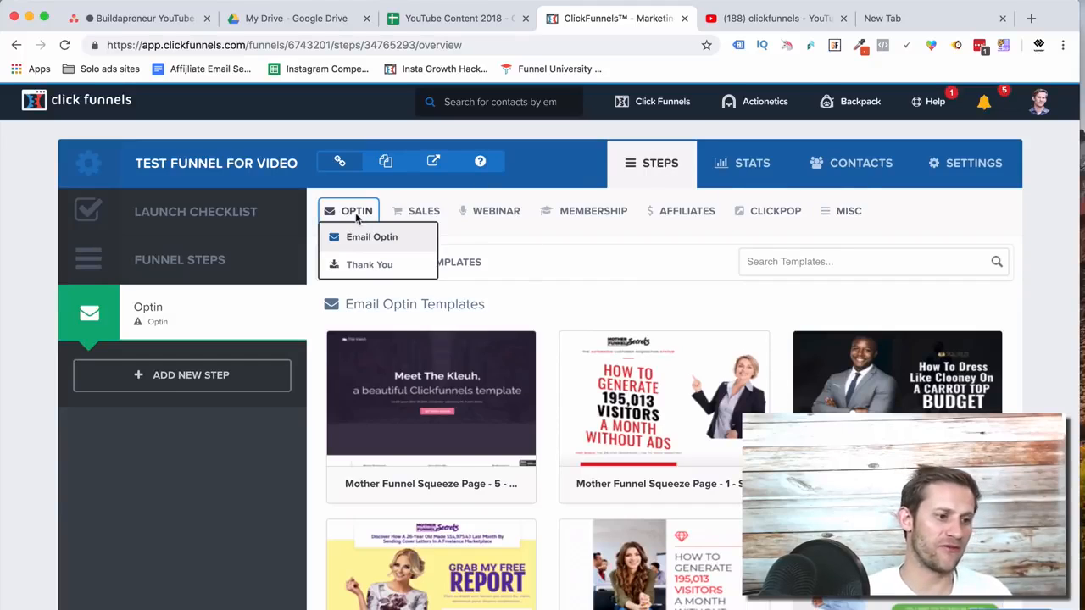
pyautogui.click(349, 234)
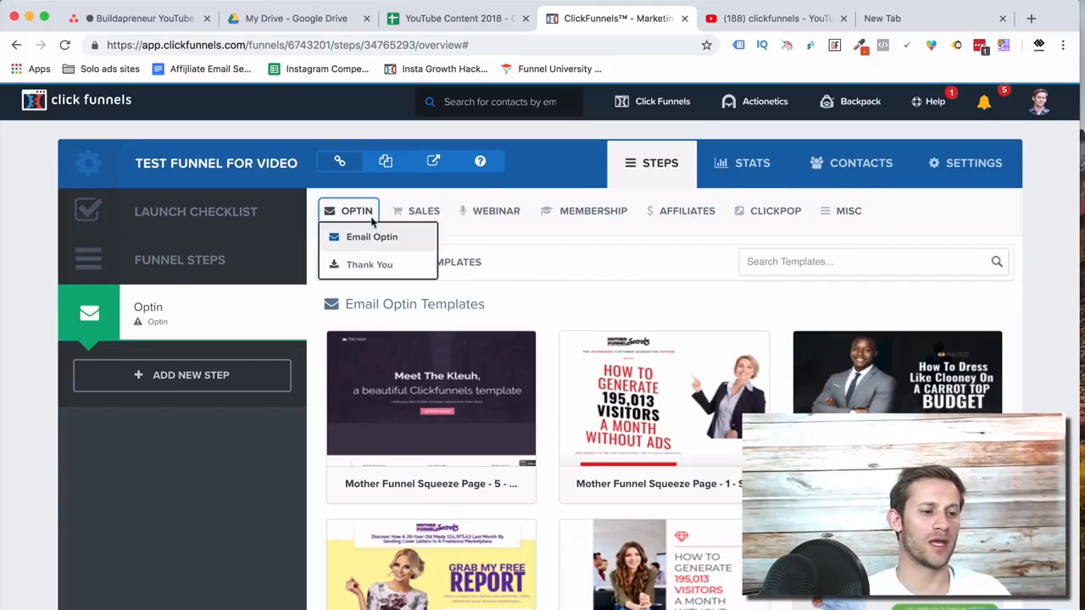
pyautogui.click(362, 238)
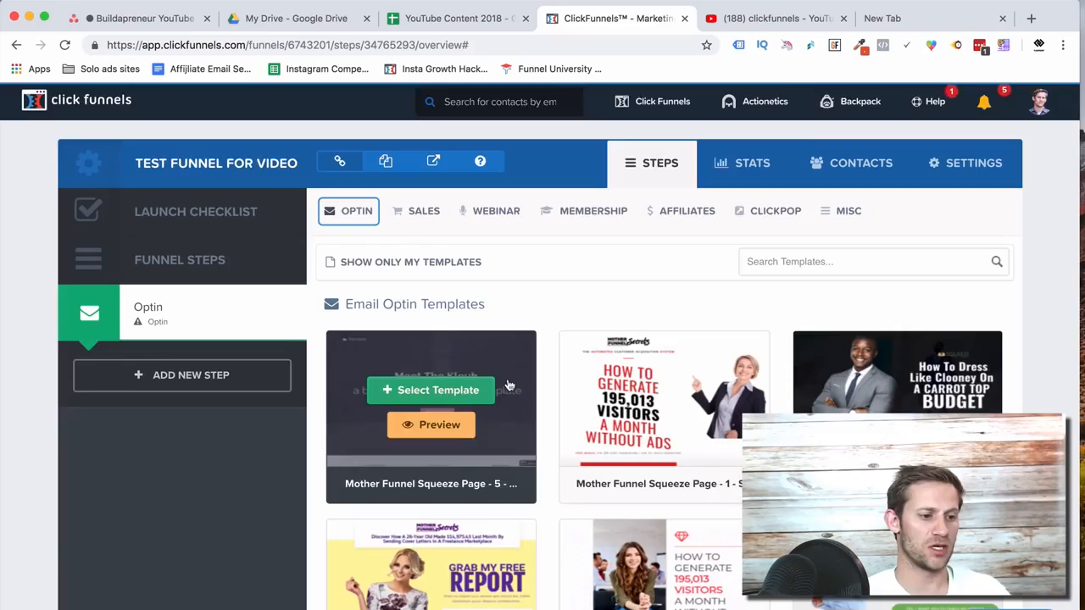
pyautogui.scroll(-5, 428, 390)
pyautogui.scroll(-20, 595, 385)
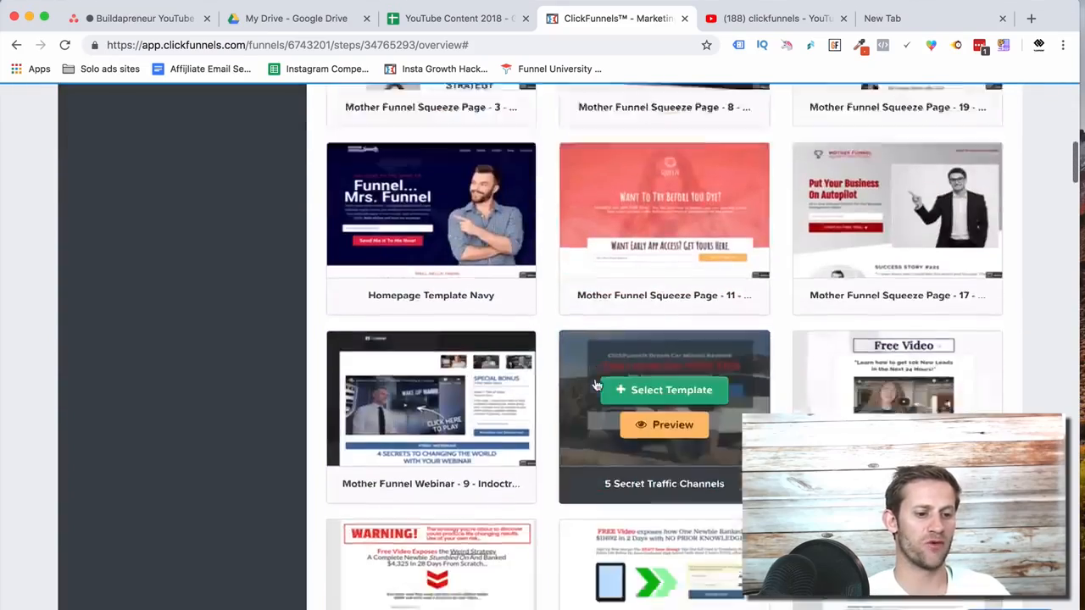
pyautogui.scroll(-20, 596, 385)
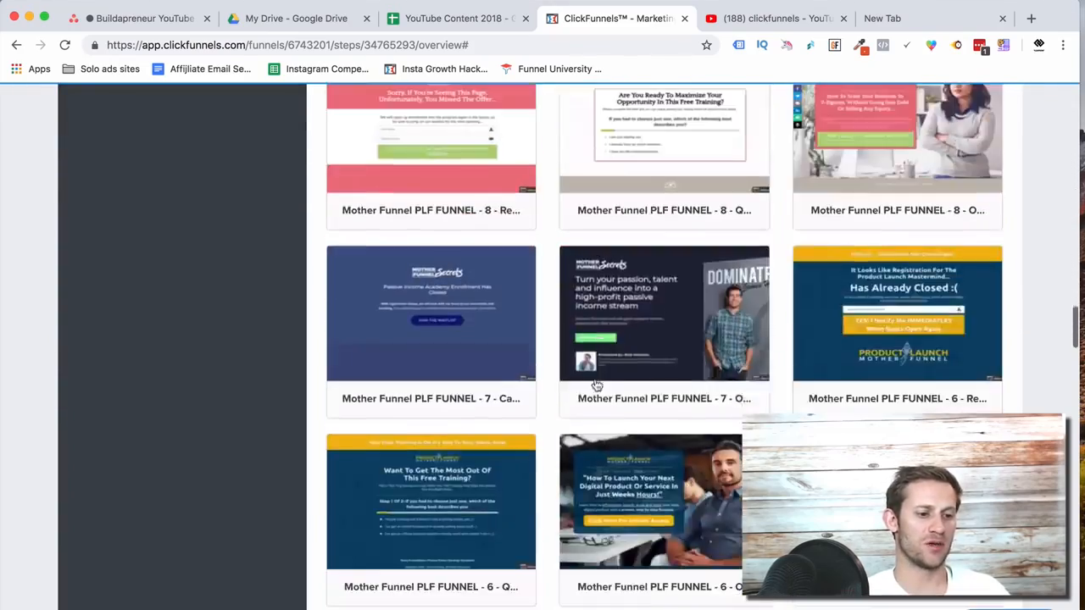
pyautogui.scroll(-20, 596, 385)
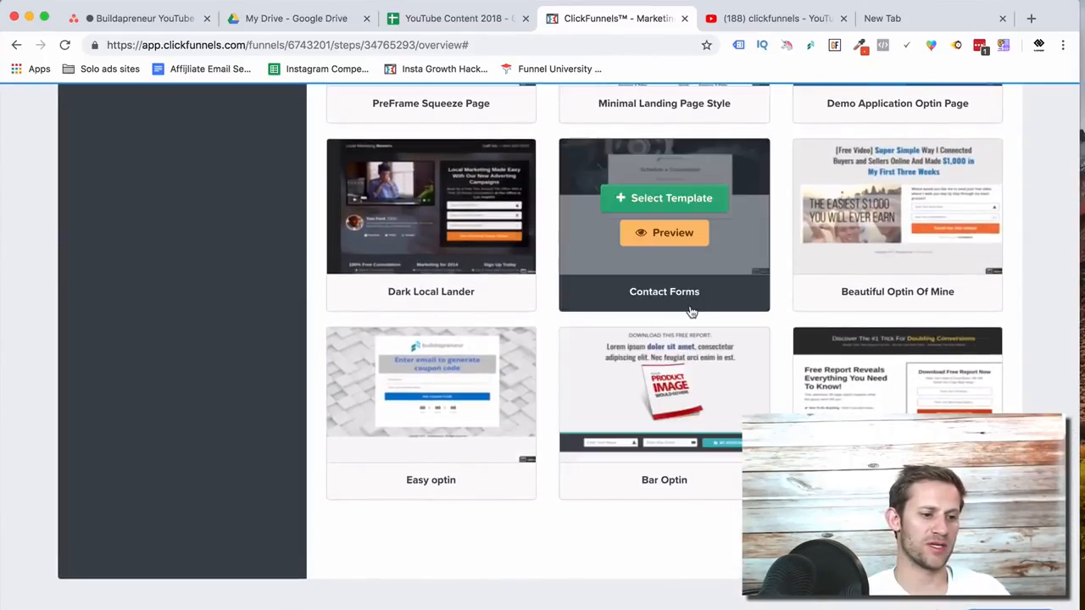
pyautogui.scroll(10, 690, 312)
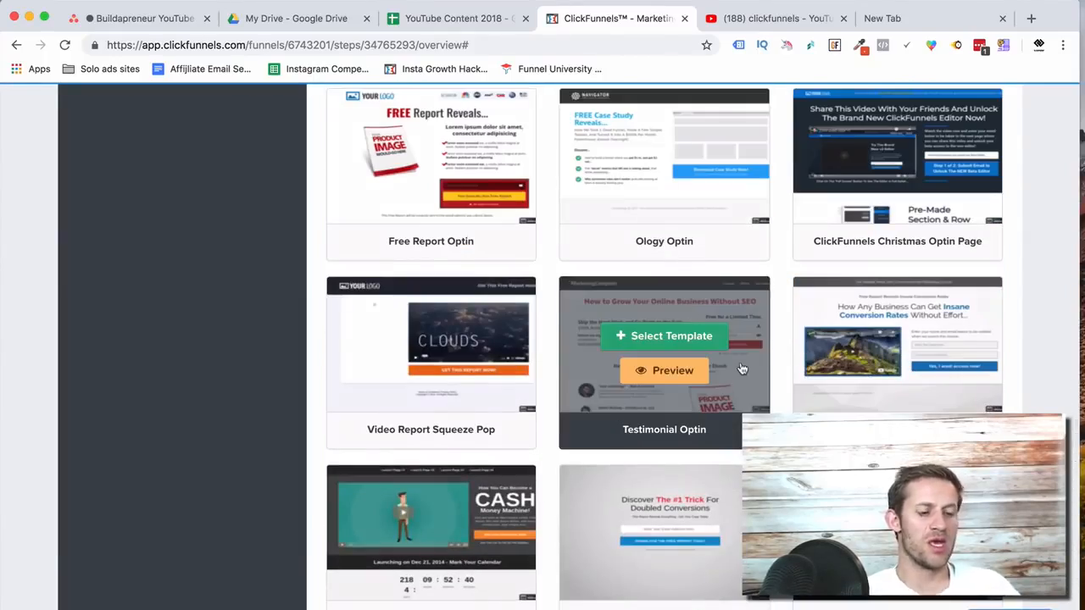
pyautogui.scroll(5, 711, 339)
pyautogui.scroll(5, 742, 368)
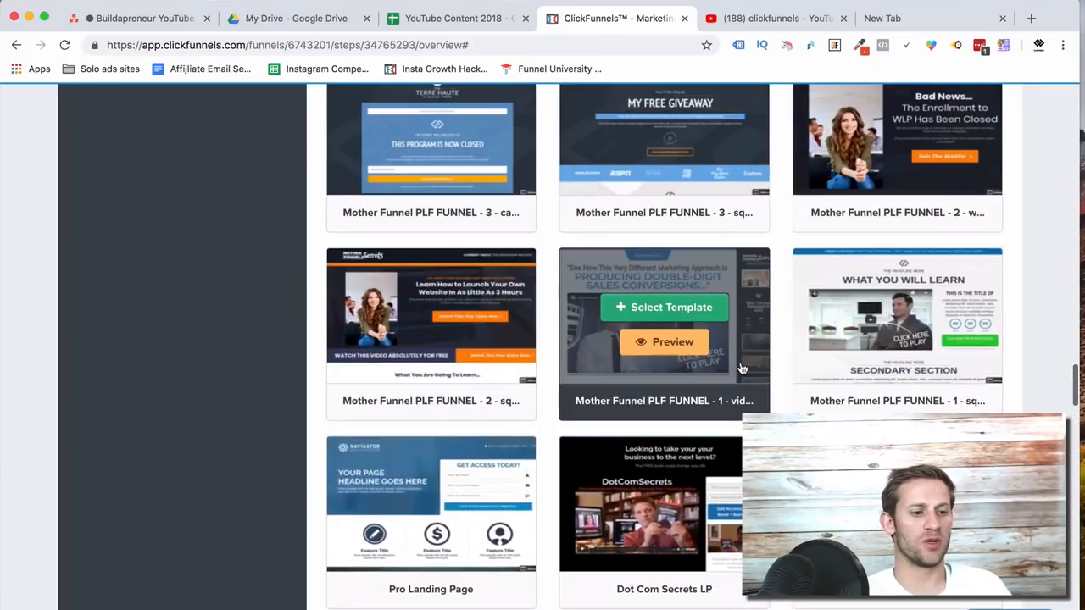
pyautogui.scroll(5, 746, 390)
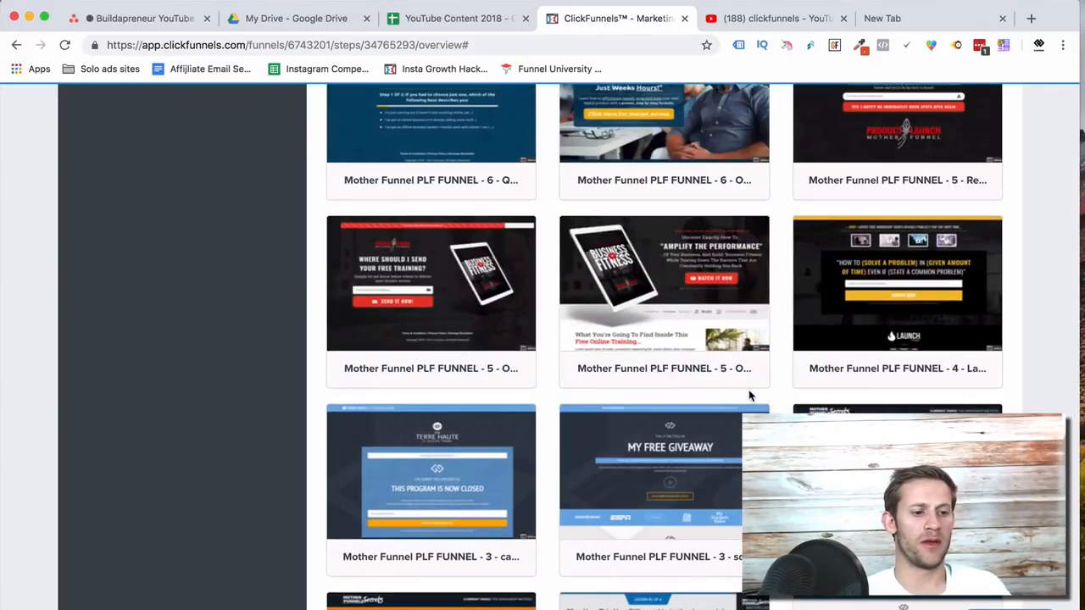
pyautogui.scroll(10, 700, 411)
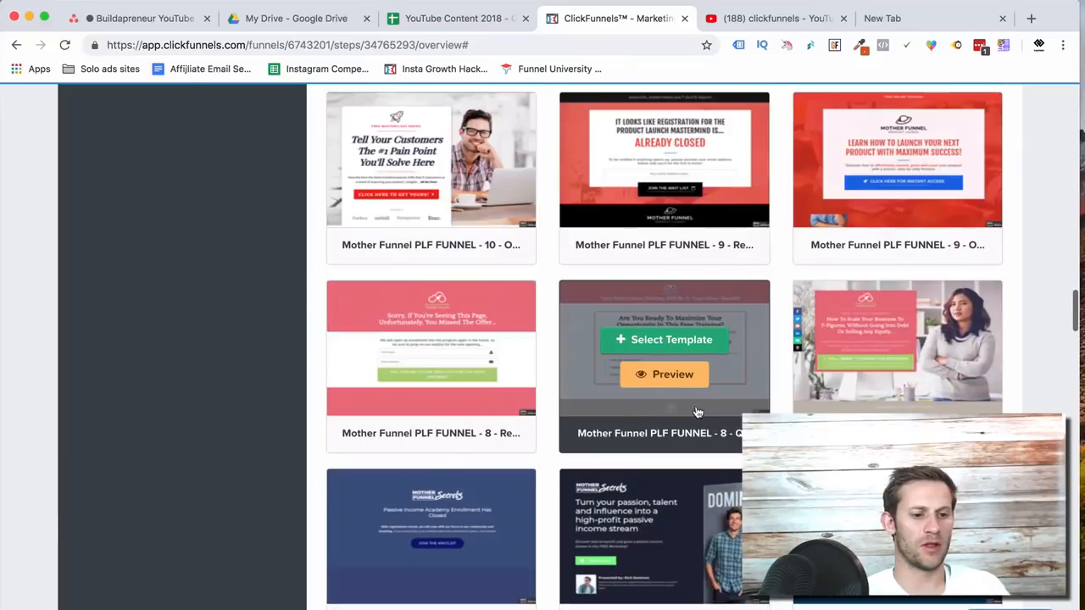
pyautogui.scroll(2, 697, 412)
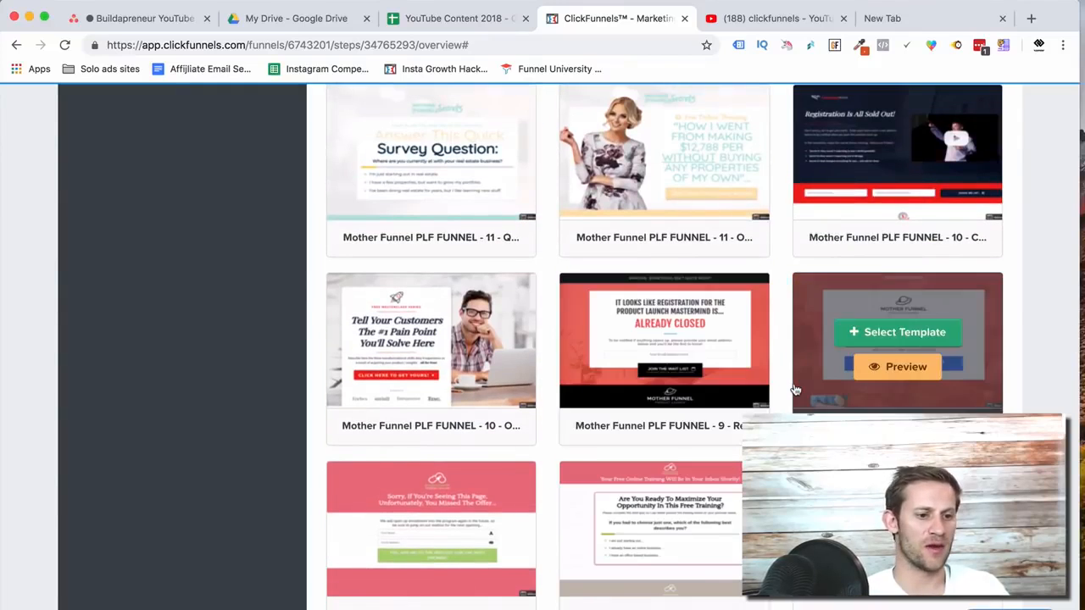
pyautogui.scroll(3, 795, 389)
pyautogui.scroll(8, 794, 389)
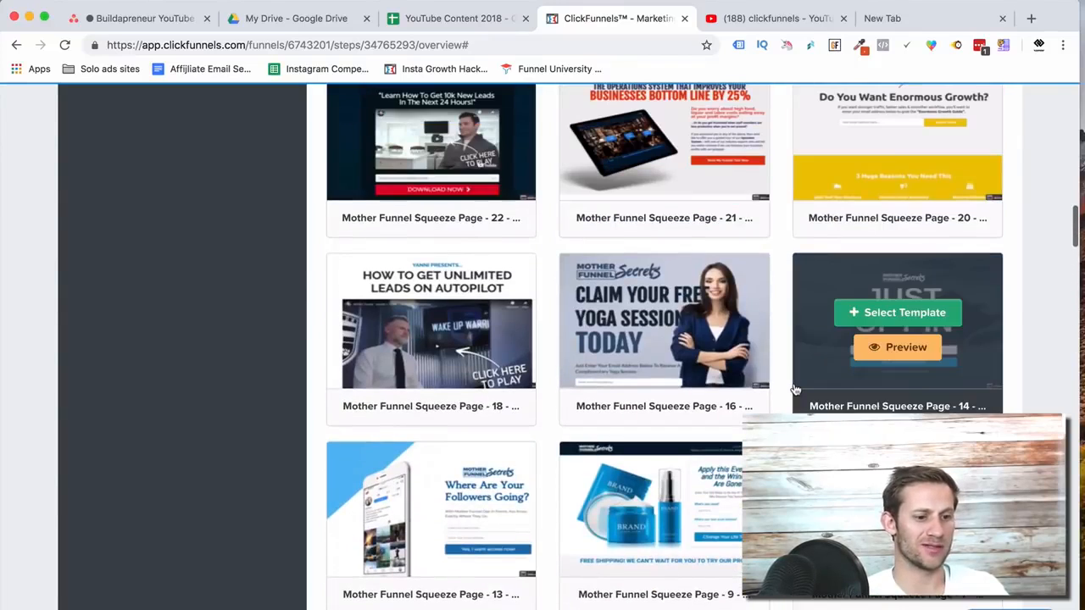
pyautogui.moveTo(906, 338)
pyautogui.click(898, 321)
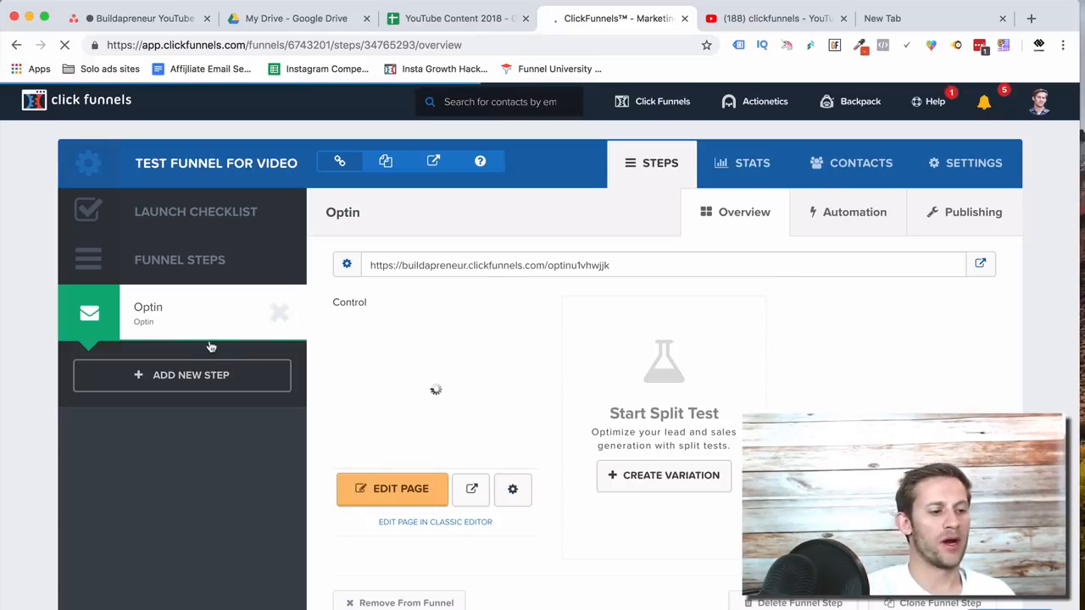
# Add a new funnel step named "Sales Page" with the path "sales-page".
pyautogui.click(136, 380)
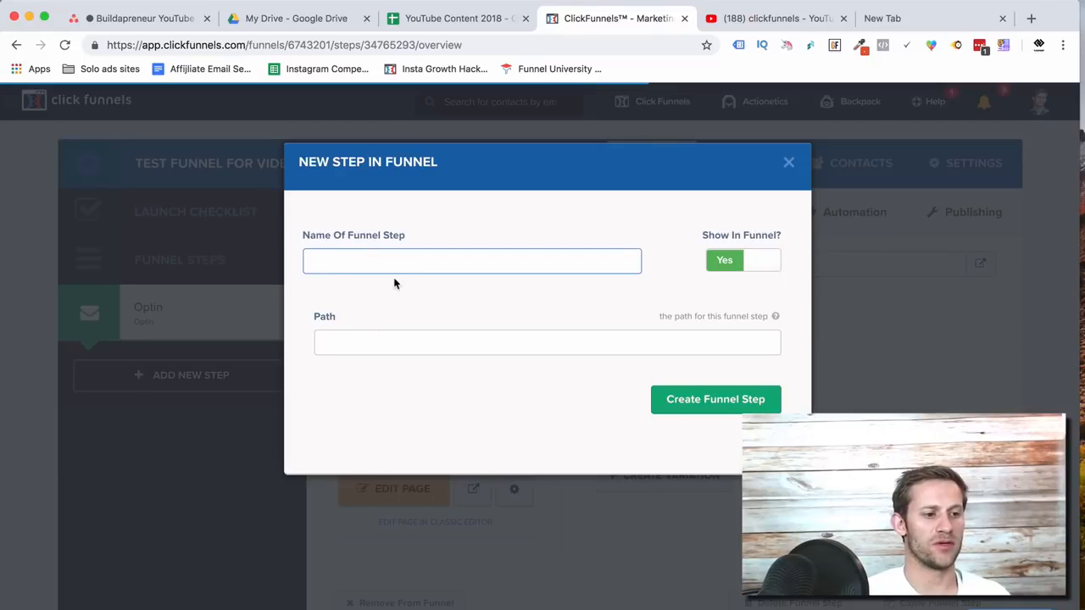
pyautogui.write('Sales Page')
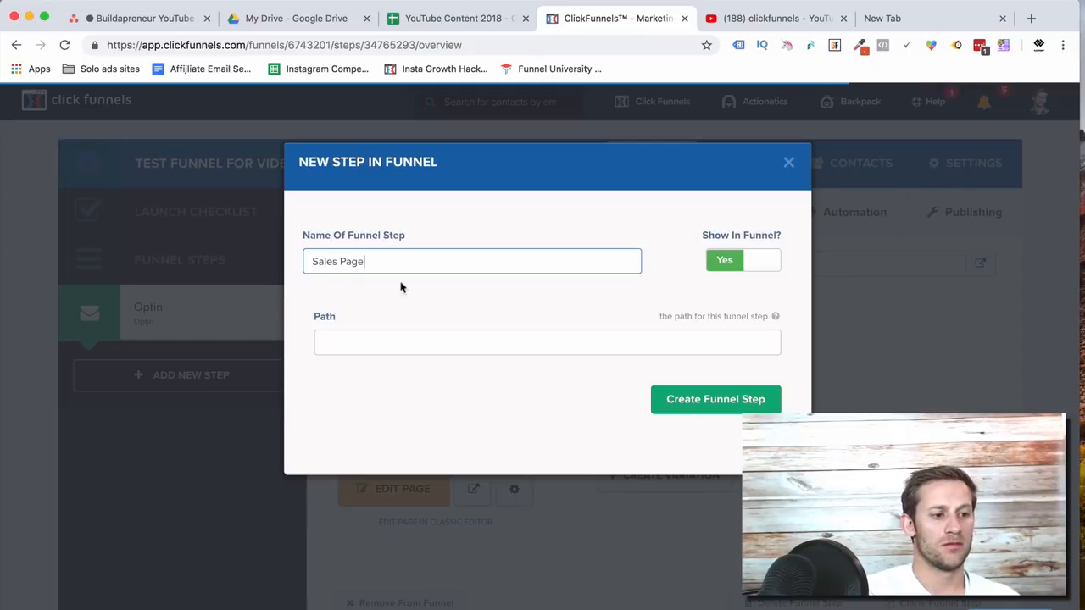
pyautogui.click(440, 343)
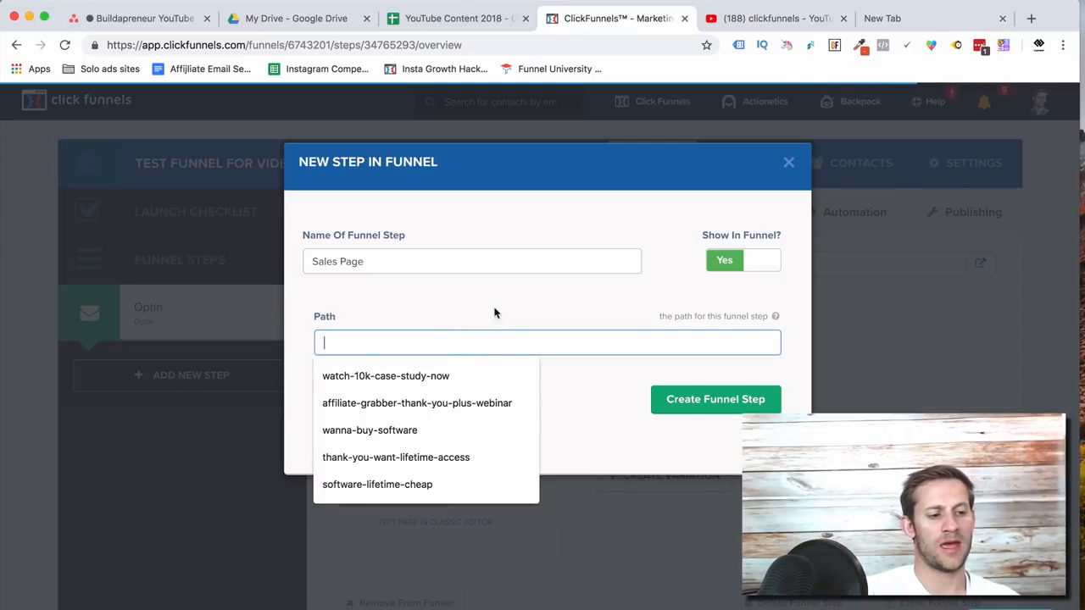
pyautogui.write('sale')
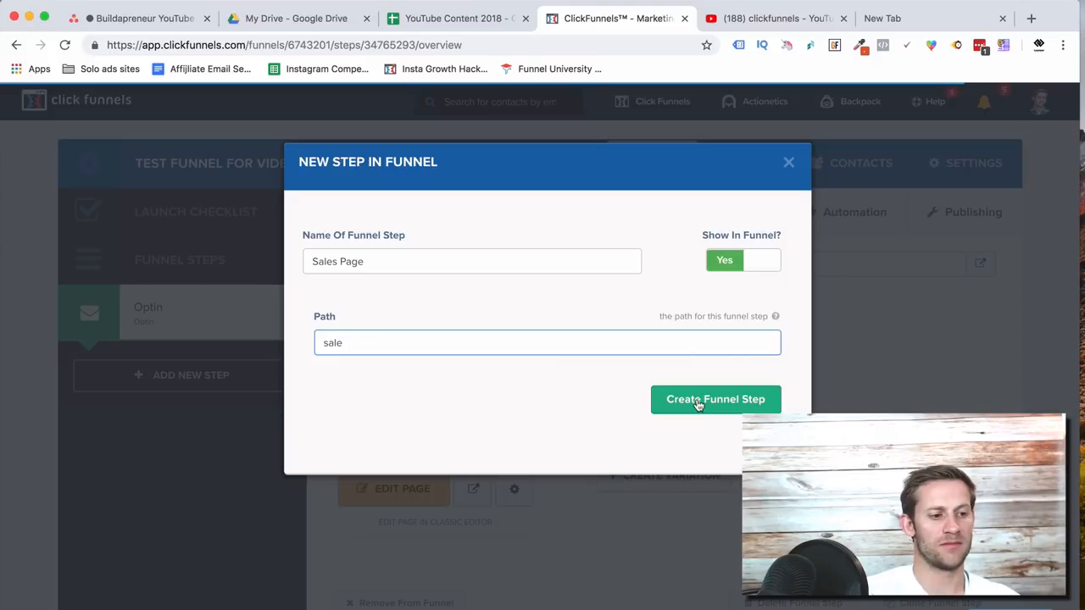
pyautogui.write('s-page')
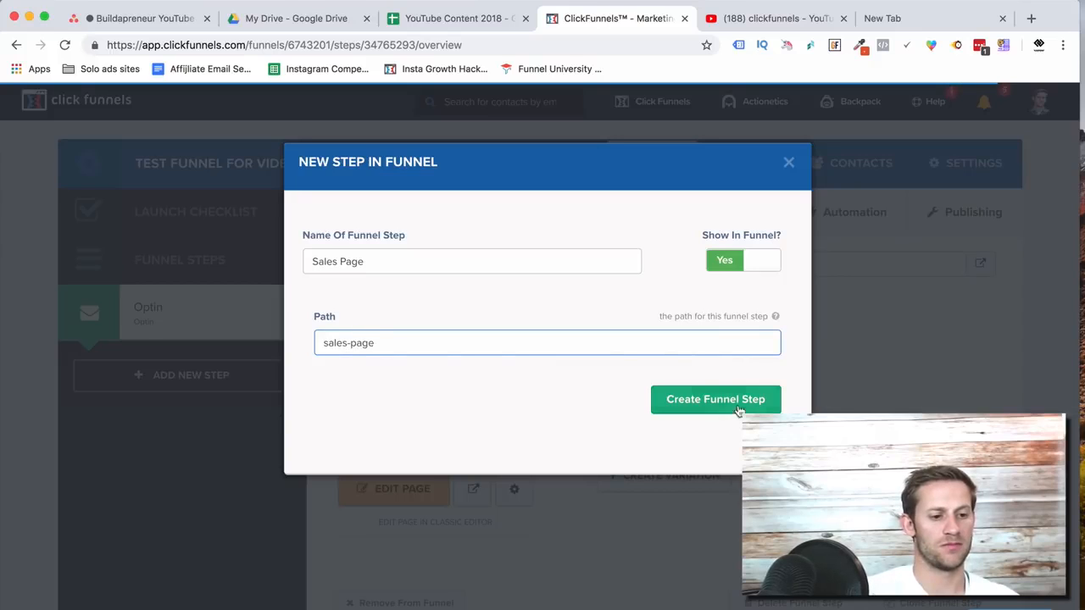
pyautogui.click(728, 400)
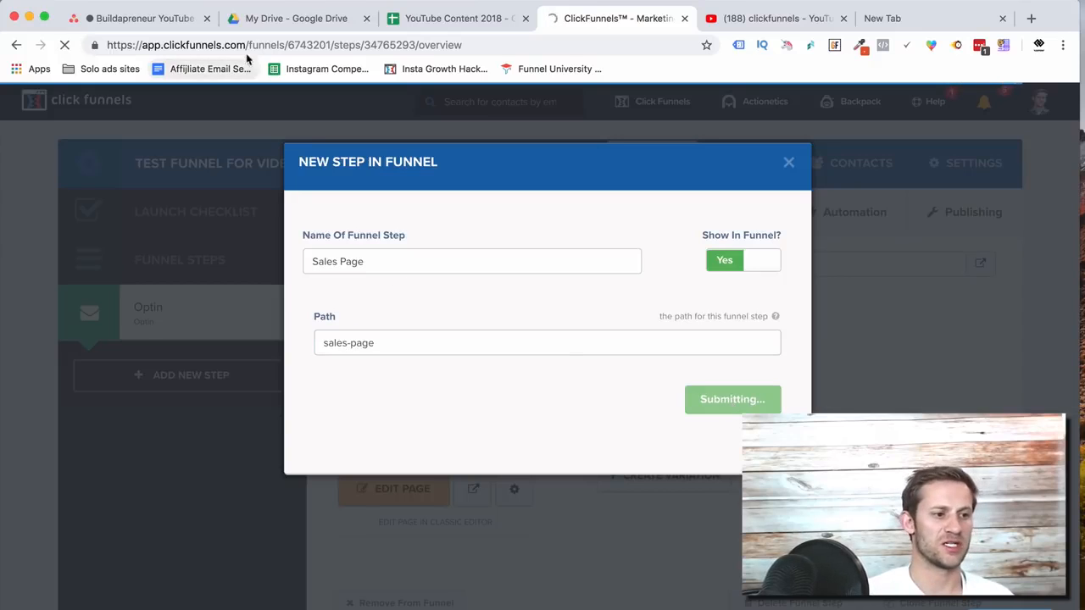
pyautogui.moveTo(248, 44); pyautogui.dragTo(299, 43)
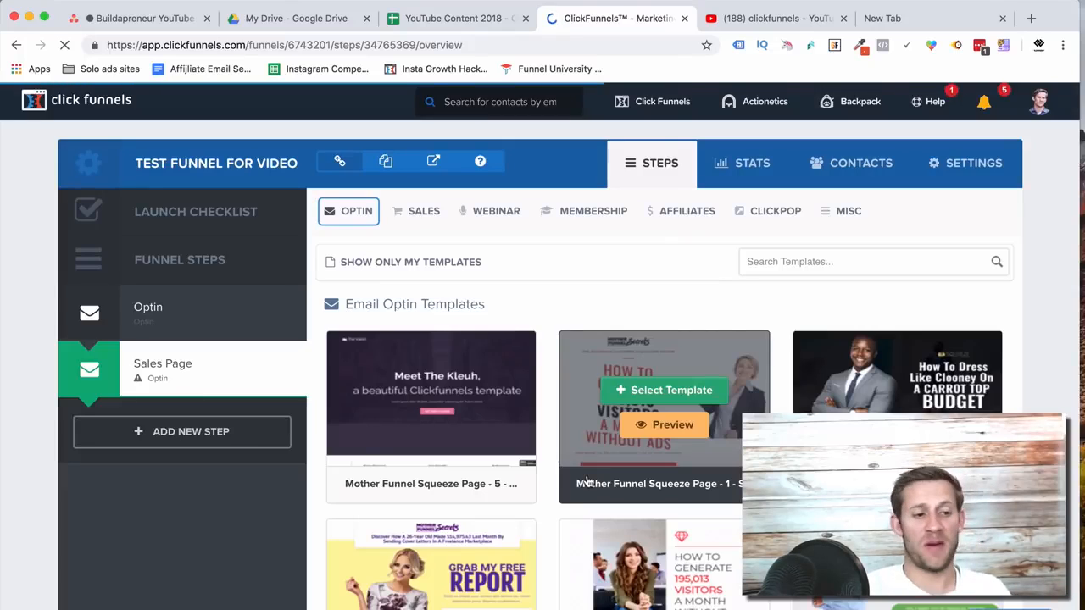
# Apply the "Mother Funnel Application - 1 - Optin" template from the Sales Page templates to the Sales Page step.
pyautogui.click(414, 213)
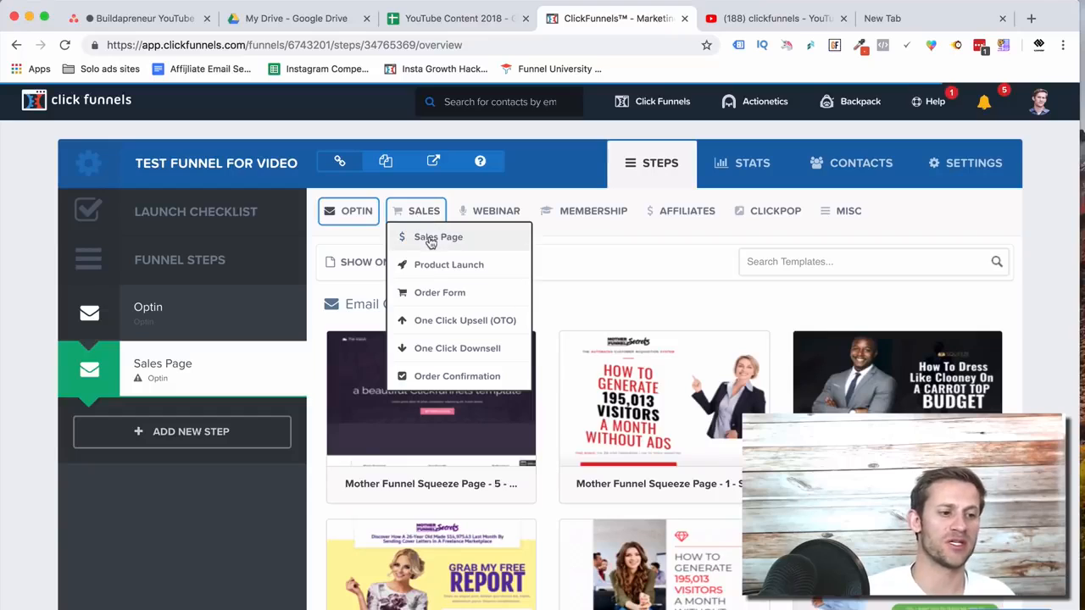
pyautogui.click(430, 240)
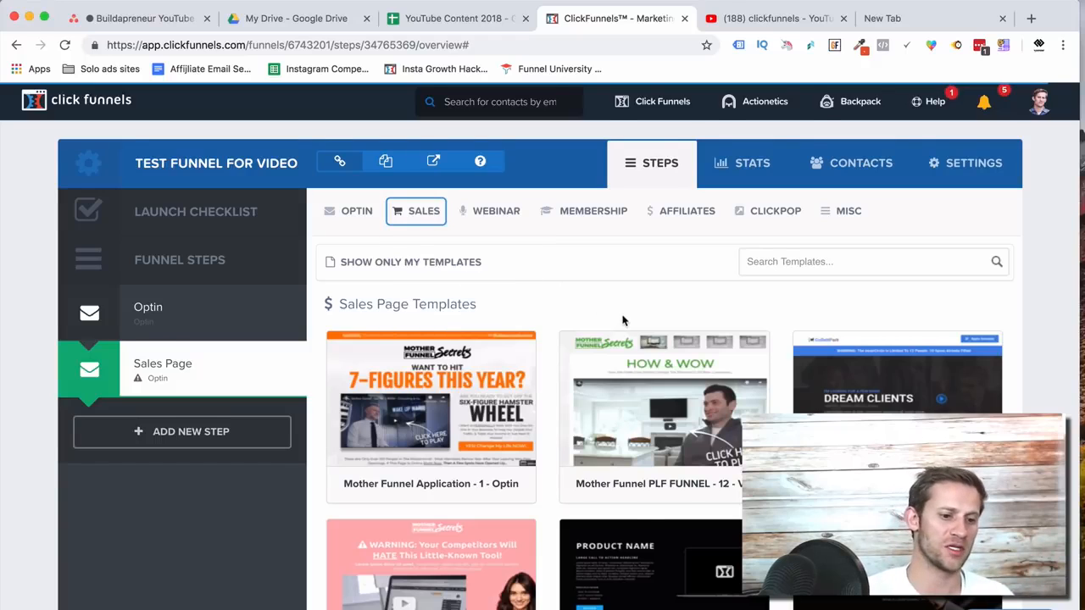
pyautogui.scroll(-4, 593, 331)
pyautogui.scroll(2, 539, 337)
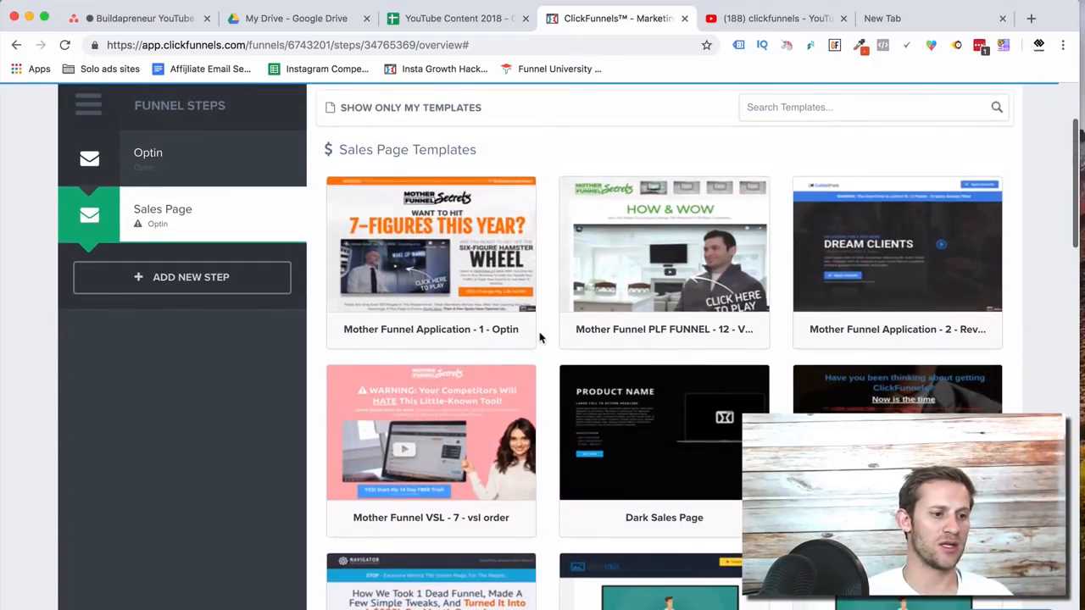
pyautogui.click(460, 241)
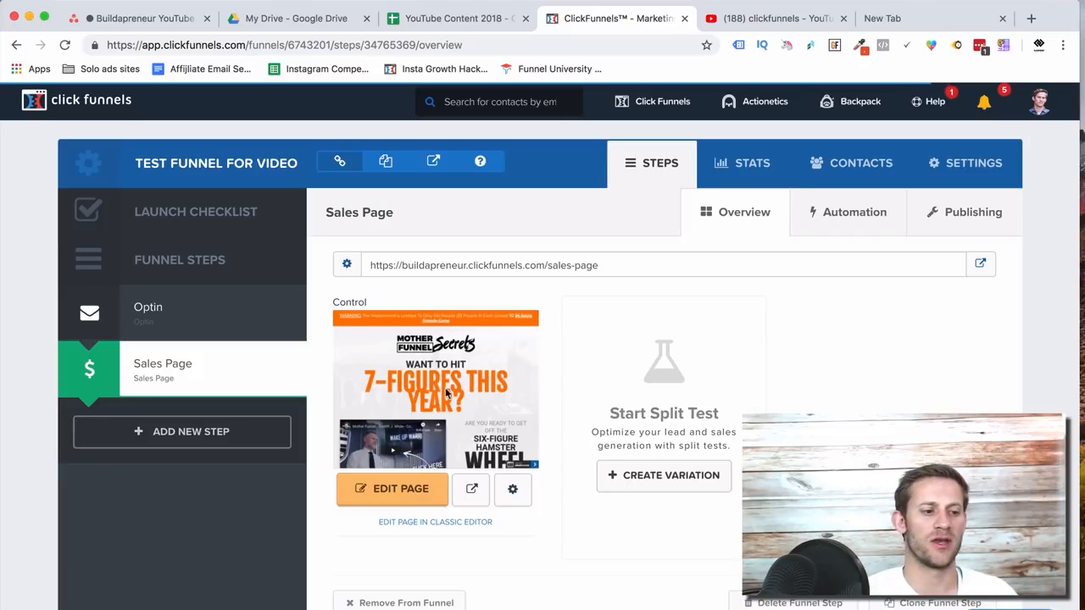
# Add a new funnel step named "Order form" with the path "order-form".
pyautogui.click(211, 442)
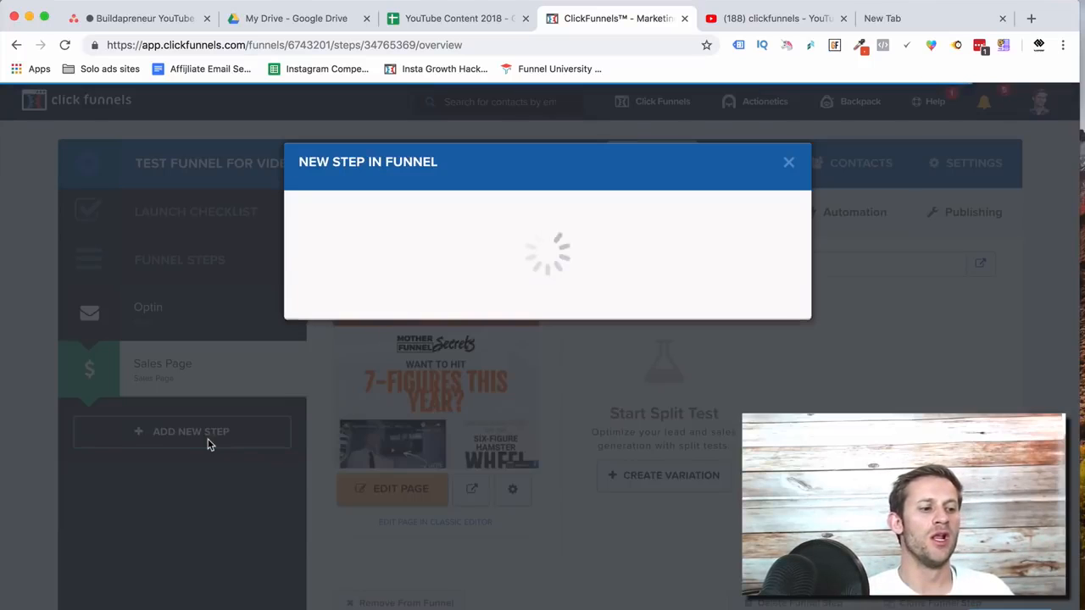
pyautogui.write('Order form')
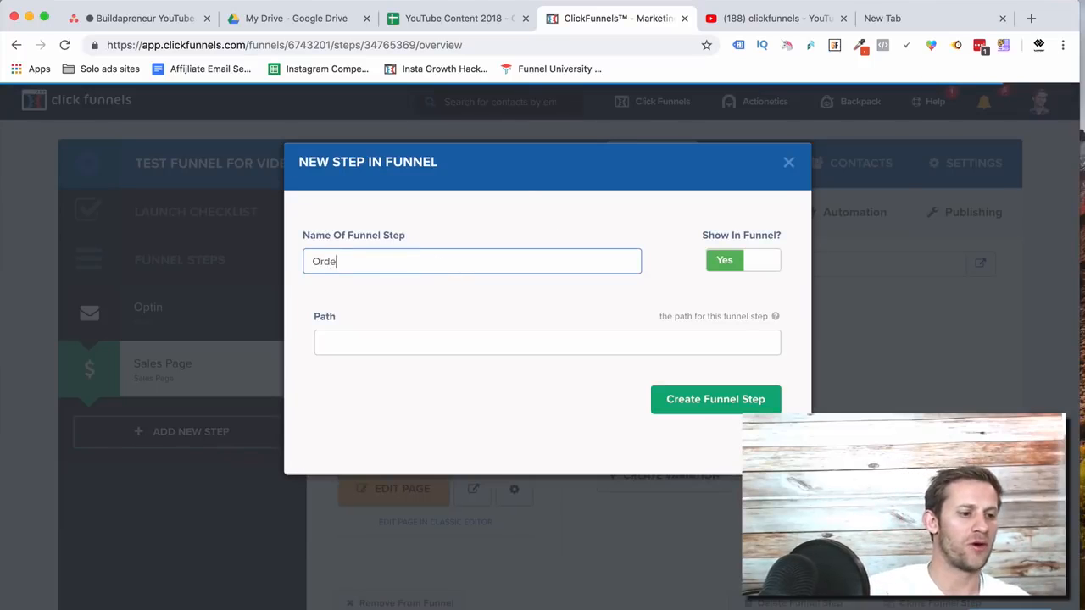
pyautogui.press('Tab')
pyautogui.press('Tab')
pyautogui.write('o')
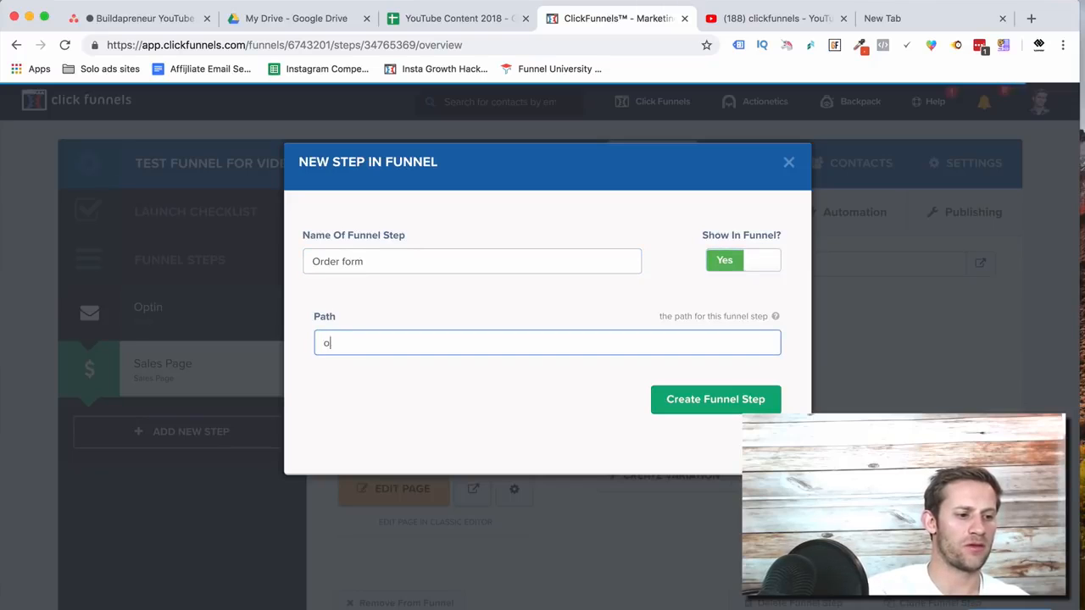
pyautogui.write('rder-form')
pyautogui.click(720, 398)
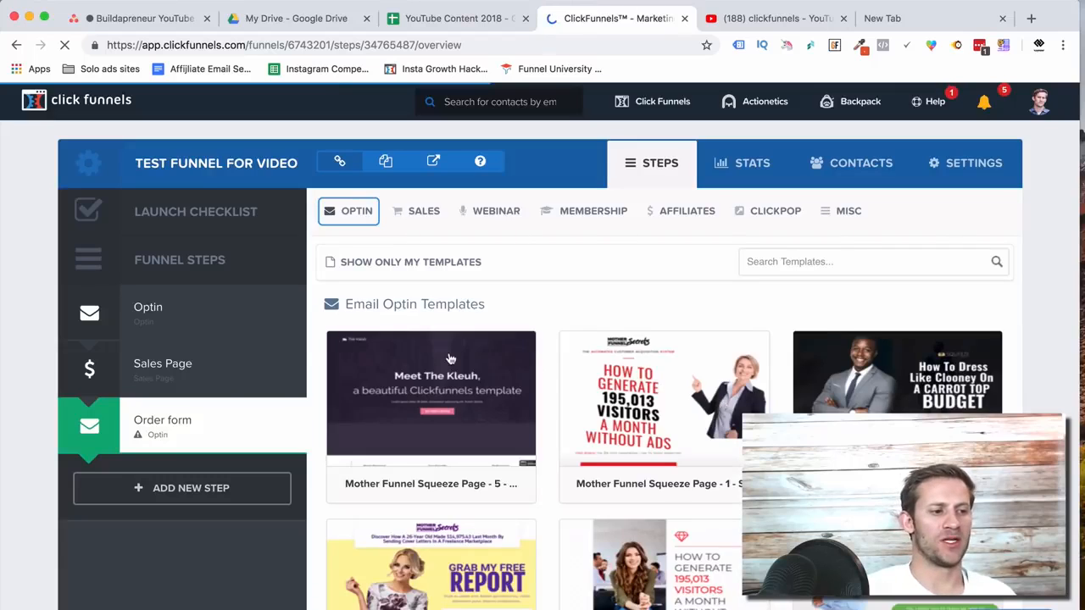
# Apply the "Mother Funnel VSL - 10 - order" template from the Order Form templates to the Order form step.
pyautogui.click(420, 211)
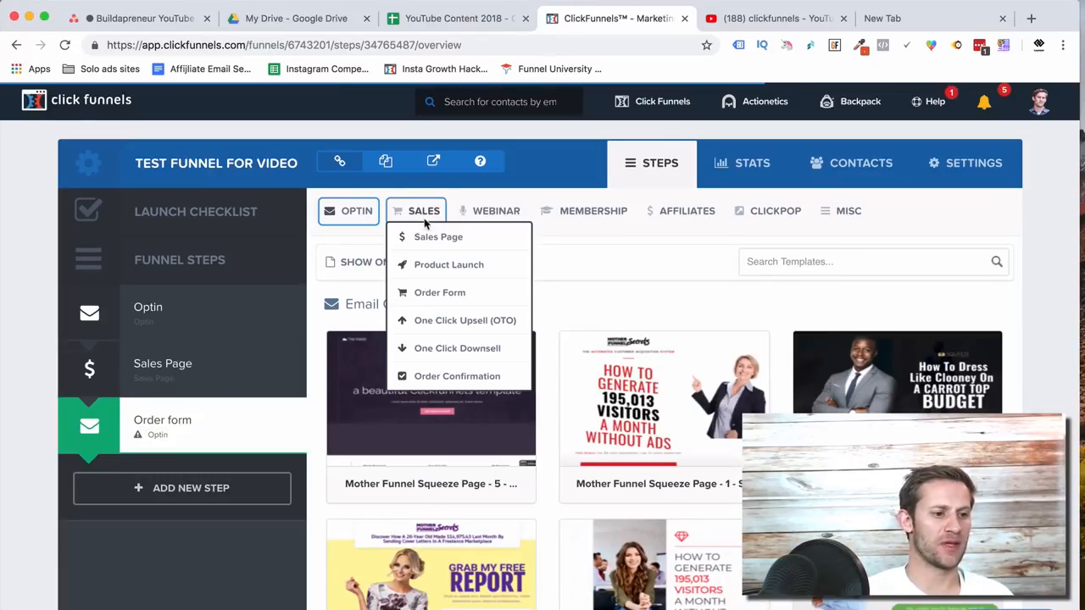
pyautogui.click(439, 292)
pyautogui.scroll(-3, 623, 416)
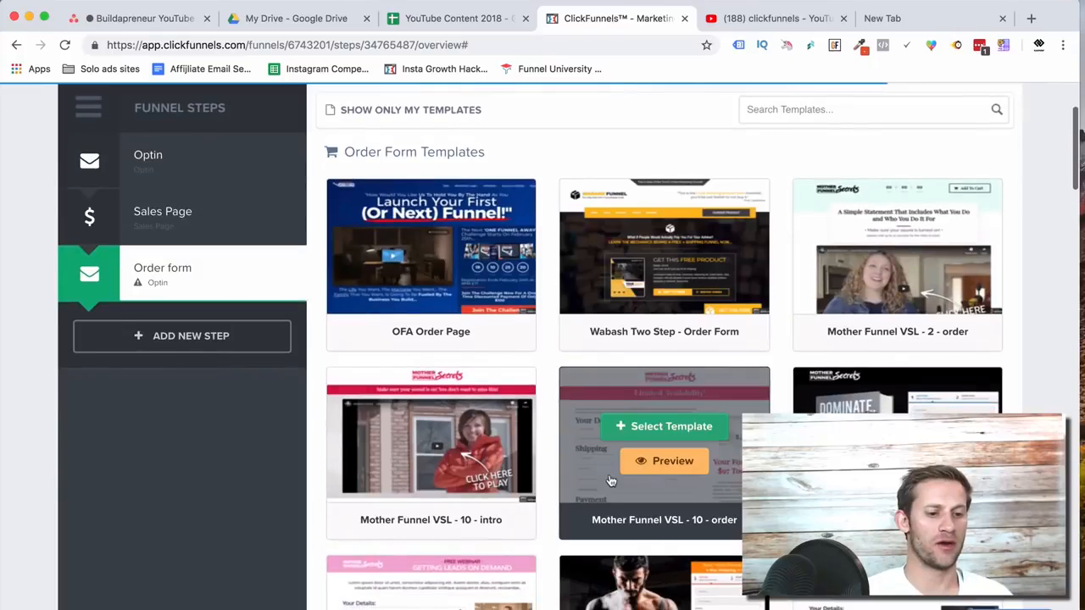
pyautogui.scroll(-1, 649, 466)
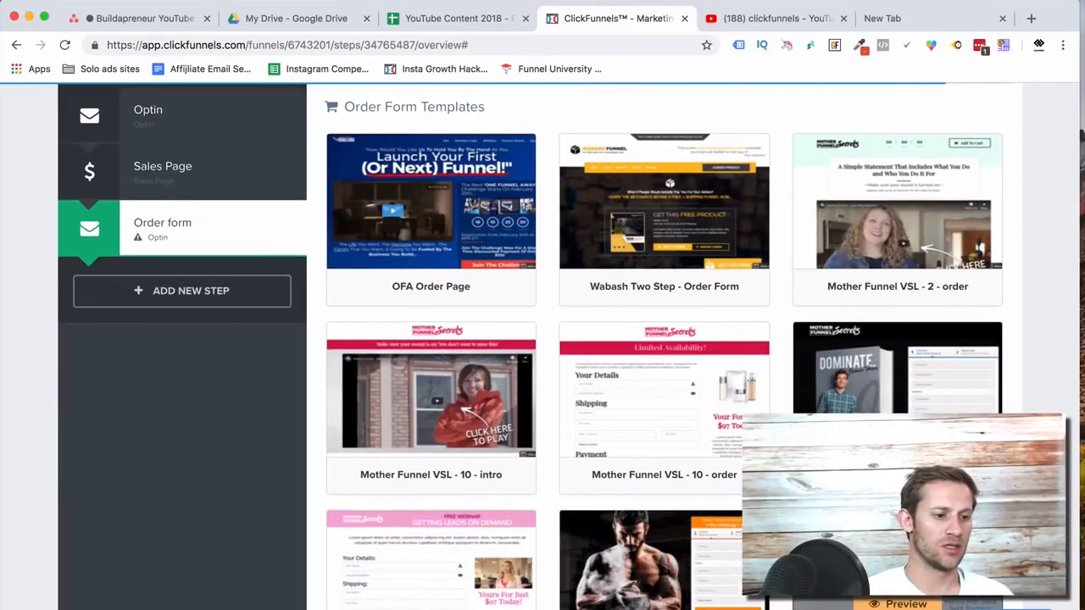
pyautogui.click(629, 388)
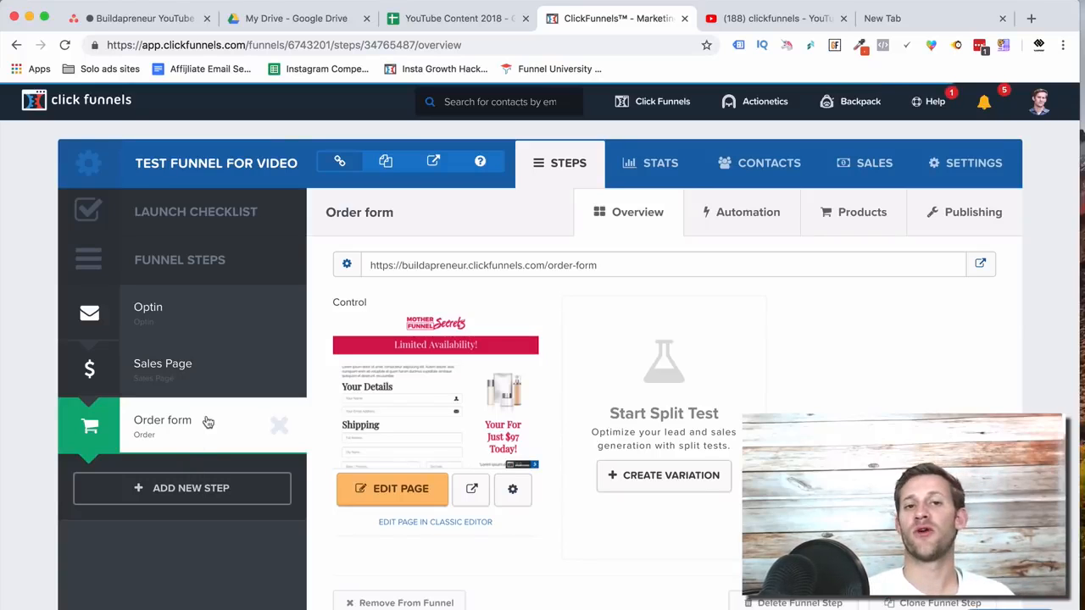
# Add a new funnel step named "upsell" with the path "upsell".
pyautogui.click(194, 480)
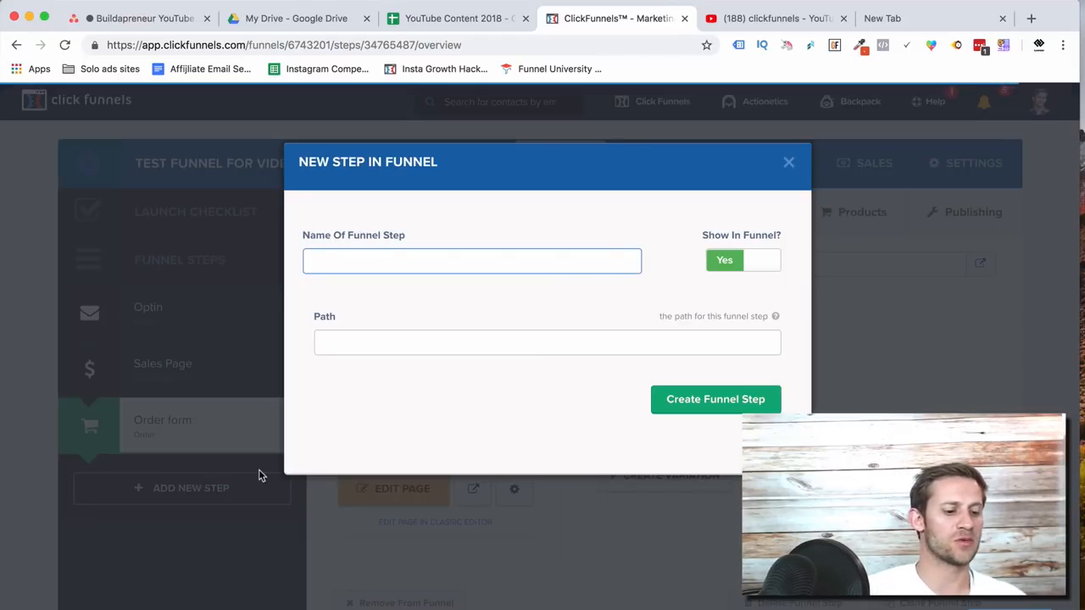
pyautogui.write('O')
pyautogui.press('BackSpace')
pyautogui.write('up')
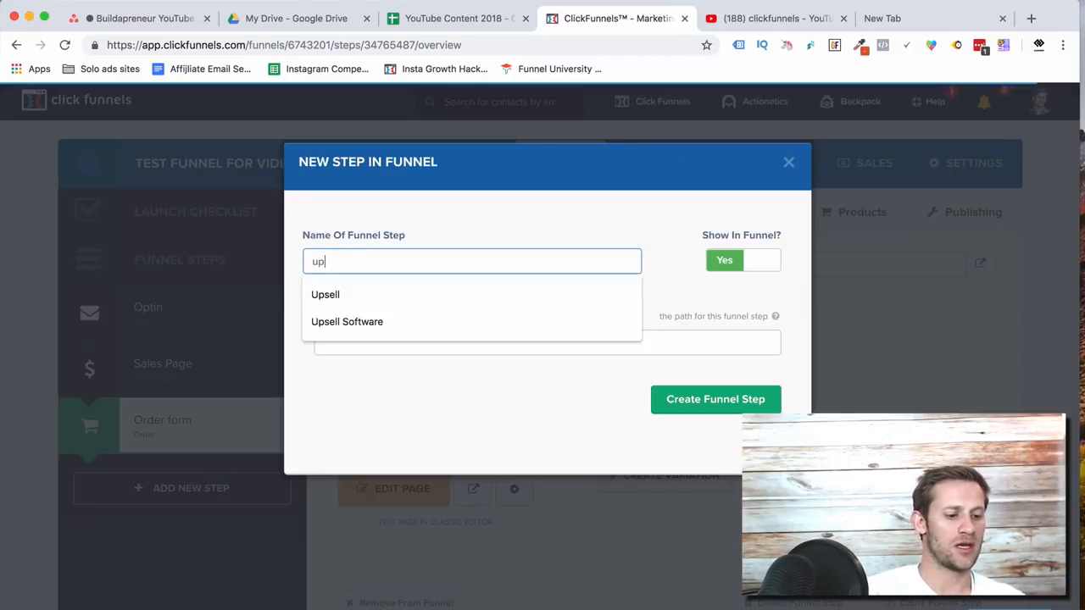
pyautogui.write('sell')
pyautogui.press('Tab')
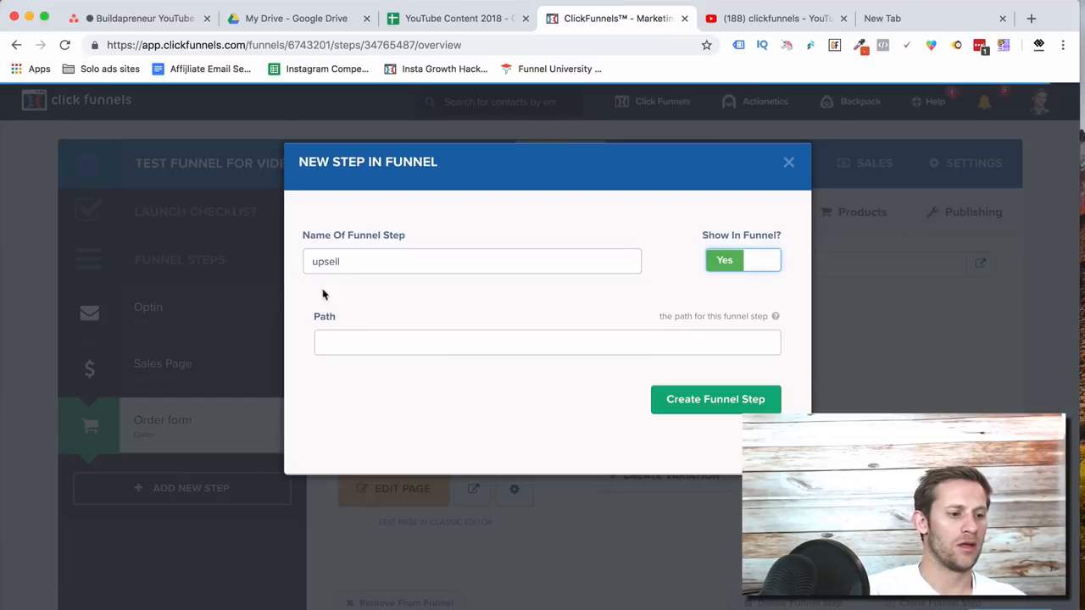
pyautogui.click(340, 335)
pyautogui.click(340, 348)
pyautogui.write('upsell')
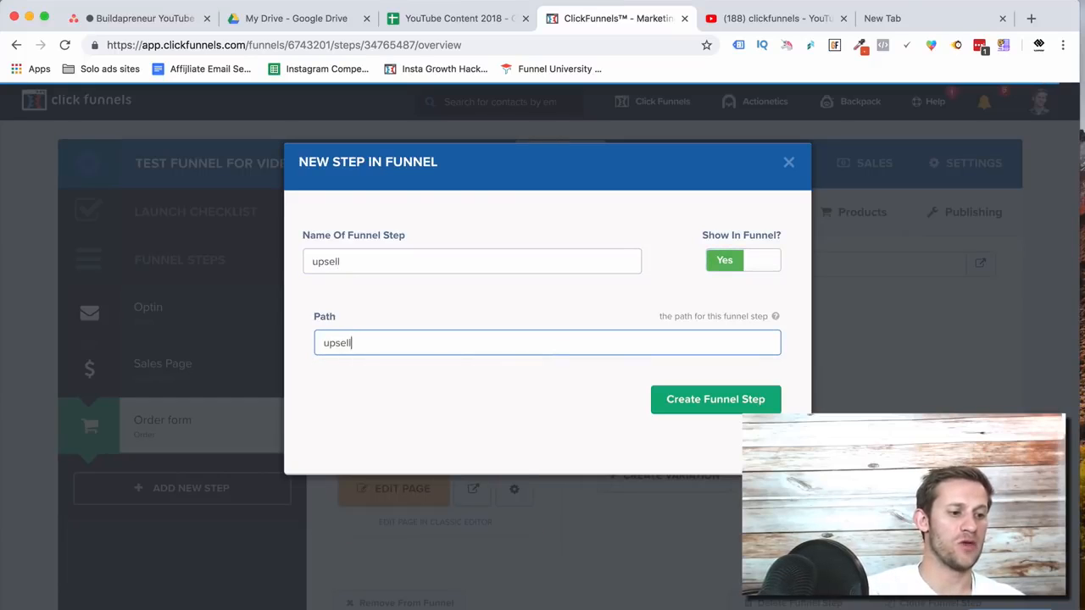
pyautogui.click(714, 410)
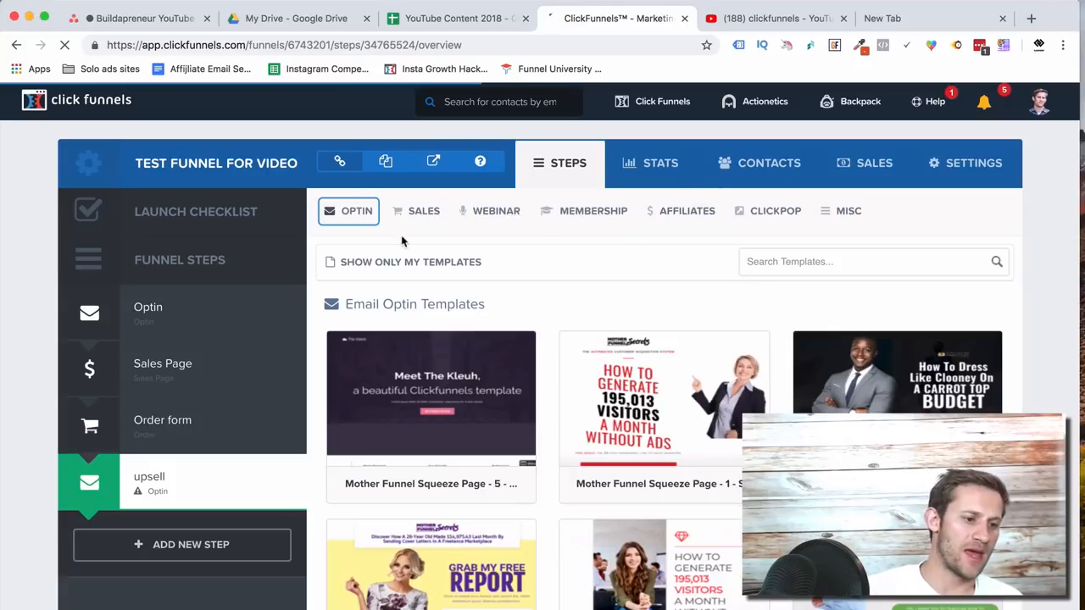
# Apply the "TWO STEP TRIP WIRE - 8" template from the One Click Upsell (OTO) templates to the upsell step.
pyautogui.click(415, 214)
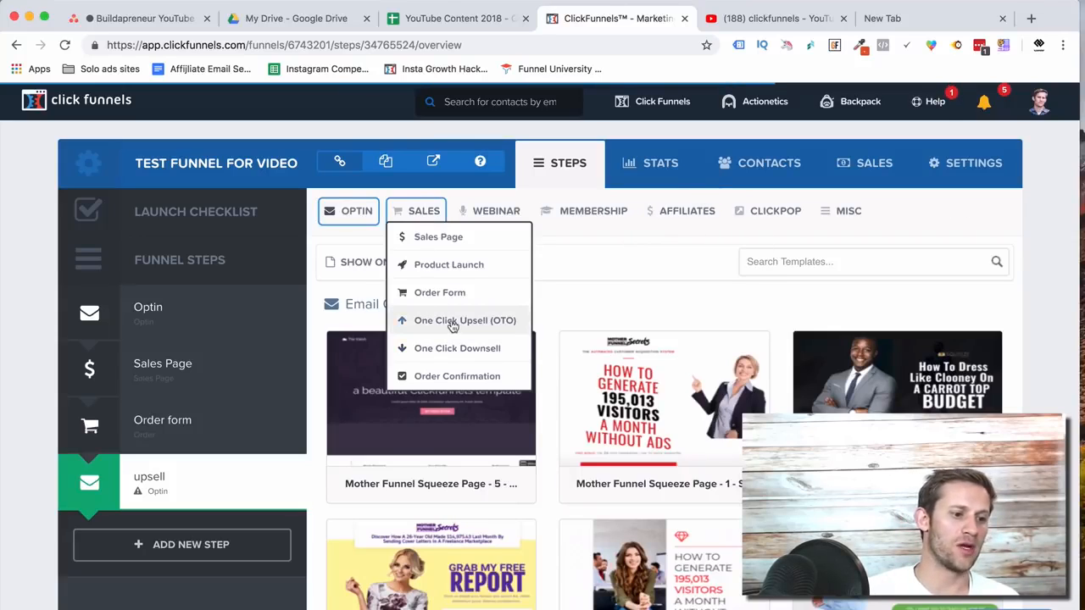
pyautogui.click(449, 322)
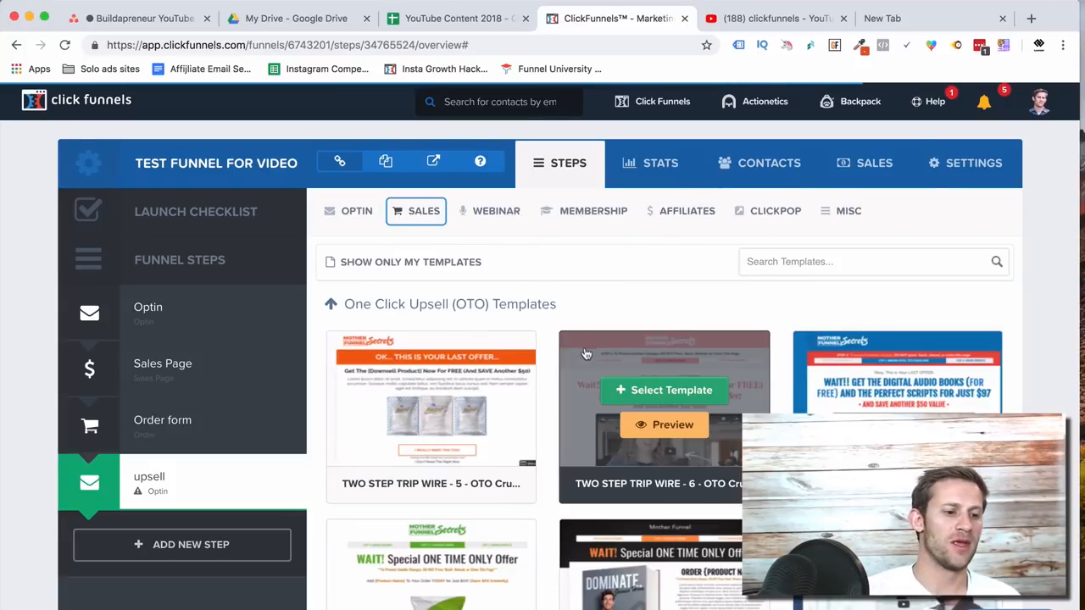
pyautogui.scroll(-2, 585, 354)
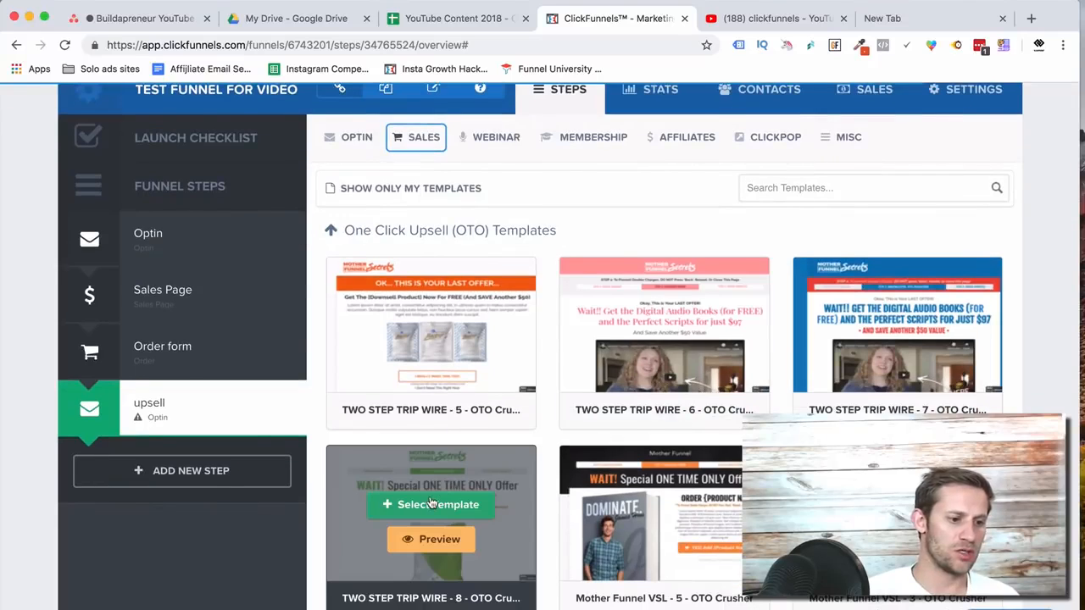
pyautogui.click(431, 504)
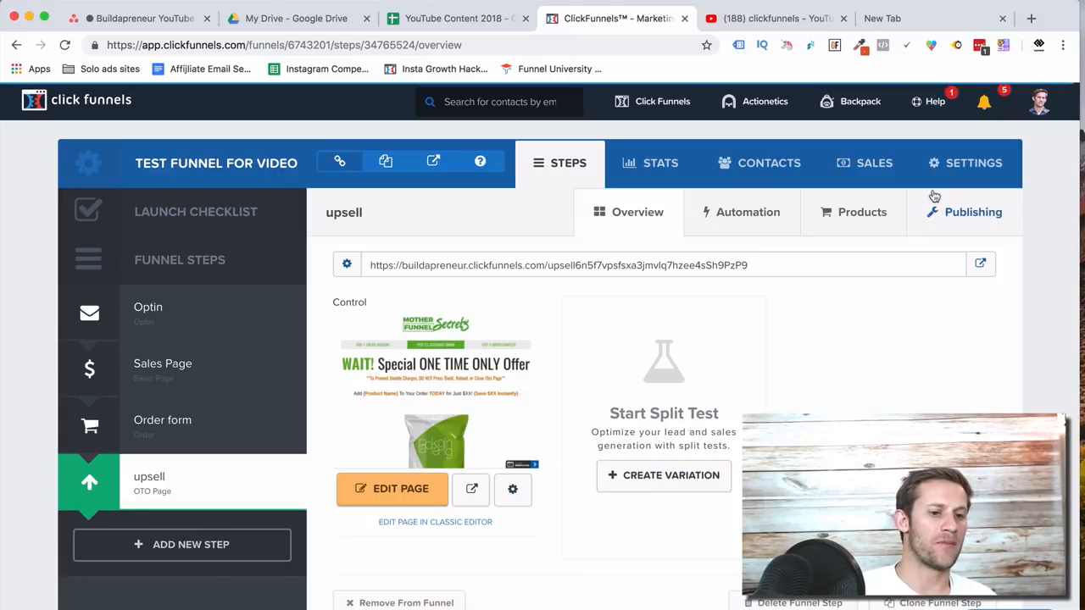
# Look through the funnel's general settings, including its domain, SMTP, tracking code, share URL and Stripe options.
pyautogui.click(949, 166)
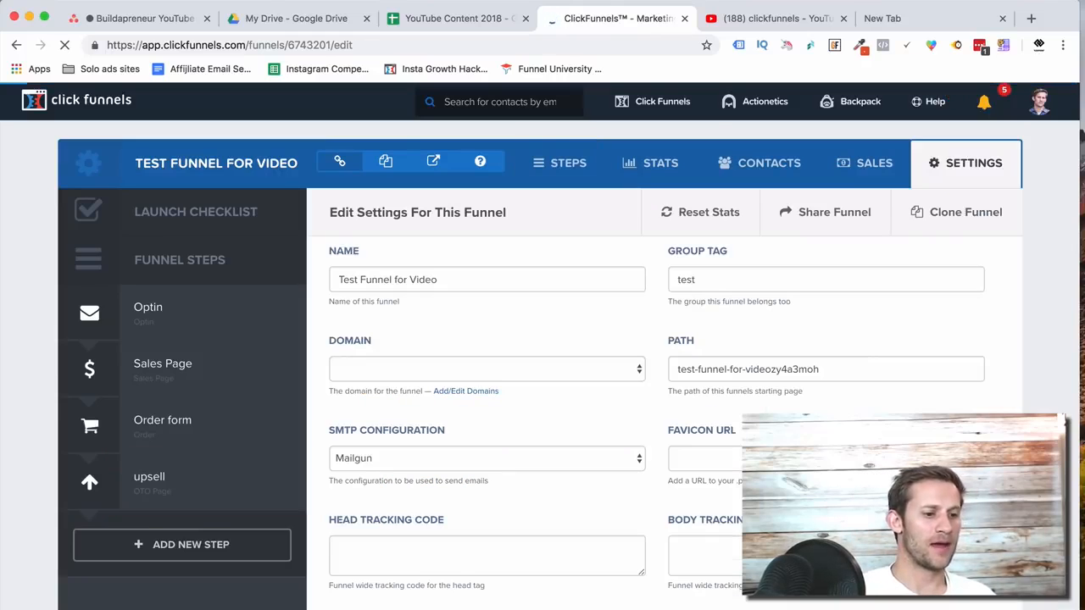
pyautogui.scroll(-1, 666, 605)
pyautogui.scroll(-15, 666, 593)
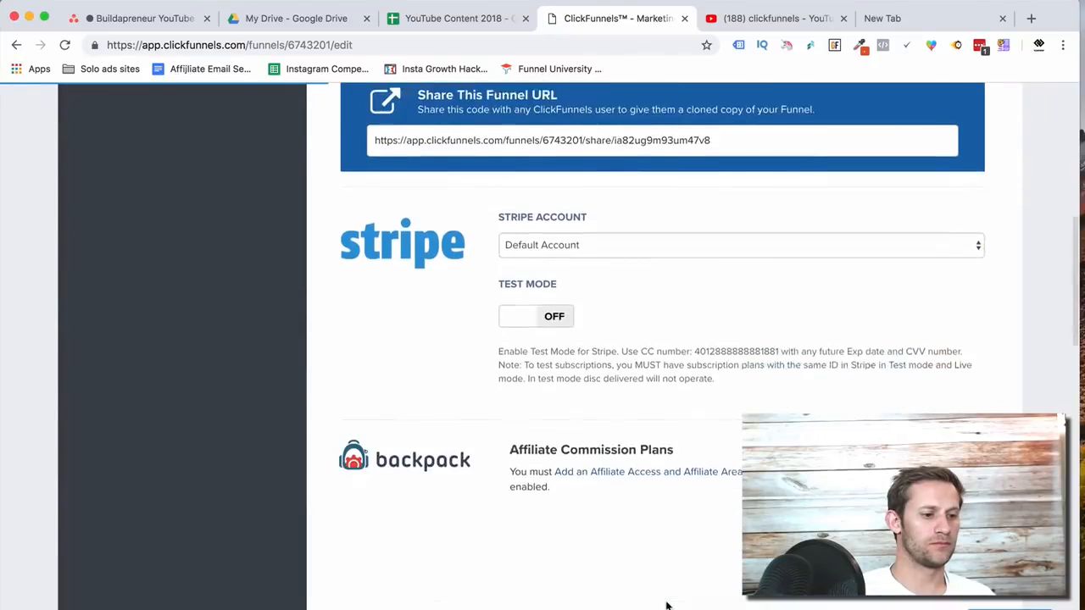
pyautogui.scroll(15, 571, 400)
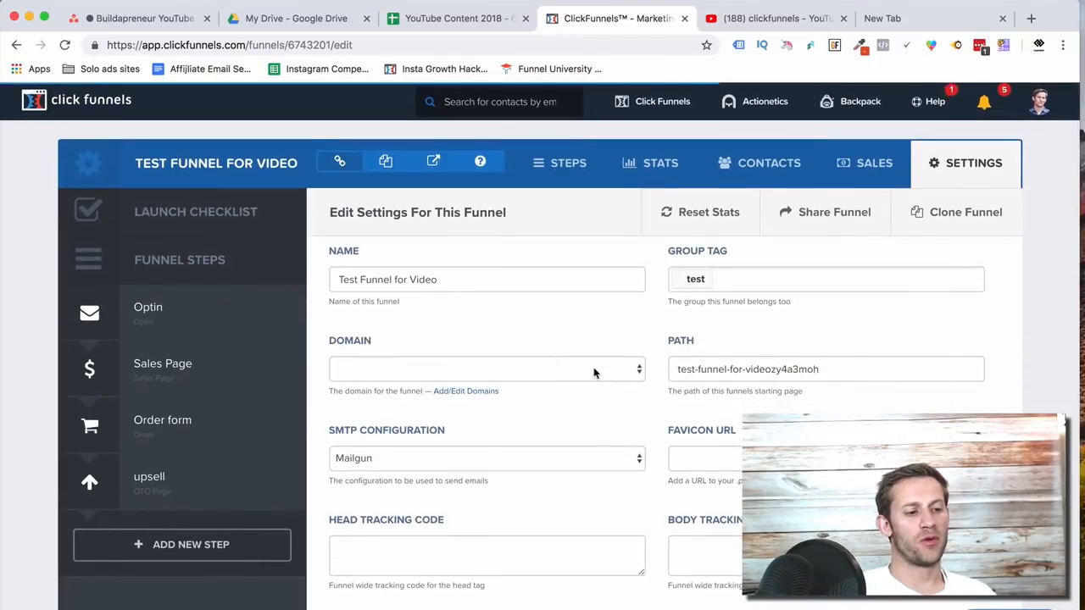
# Try go.buildapreneur.com as the funnel's domain and reset the domain to blank.
pyautogui.click(552, 373)
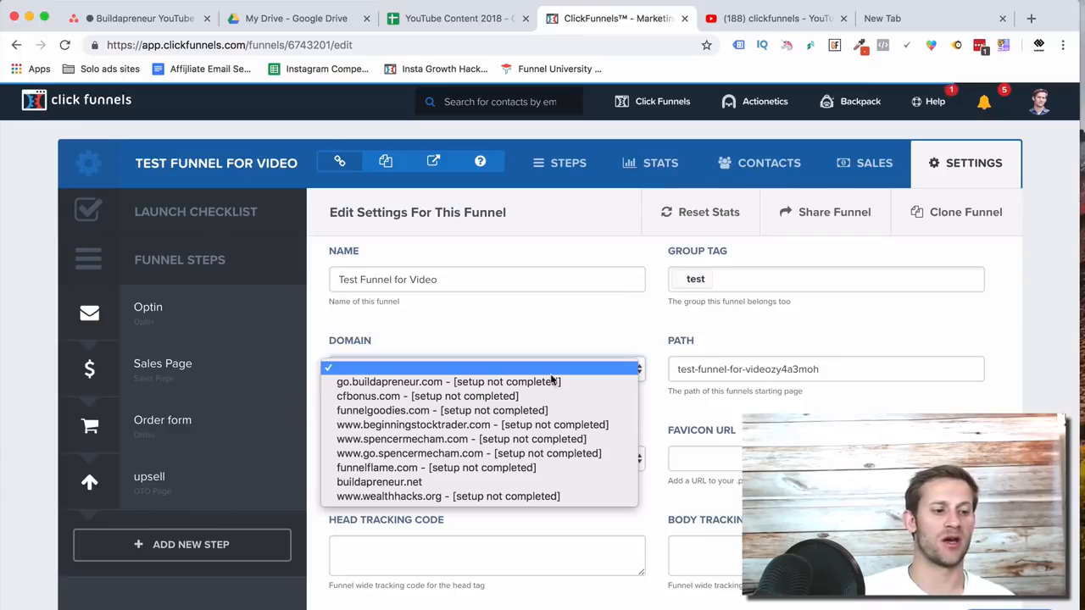
pyautogui.click(551, 383)
pyautogui.click(551, 371)
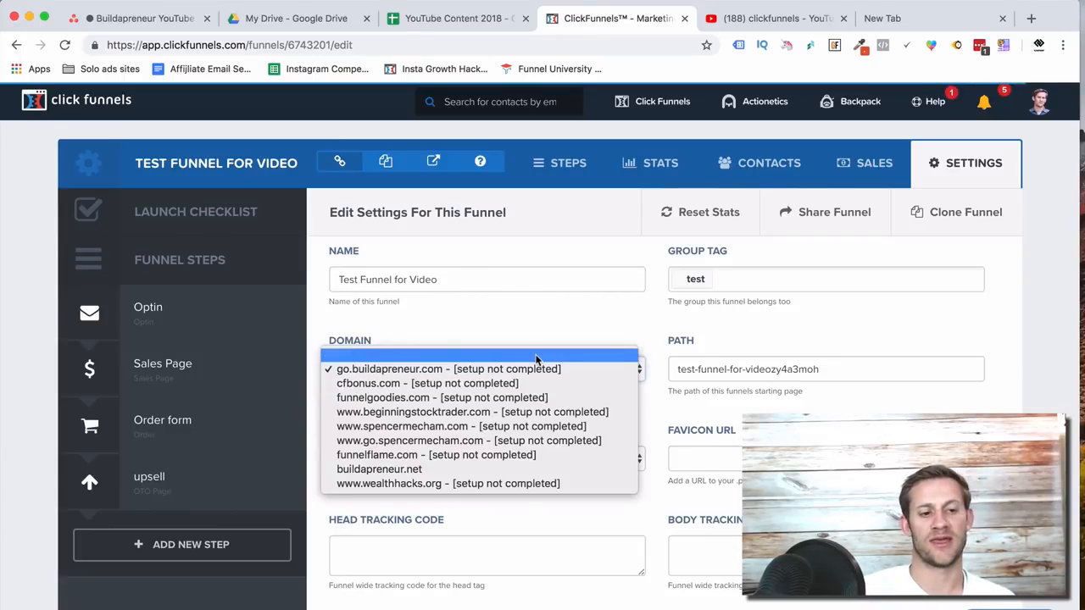
pyautogui.click(536, 359)
pyautogui.scroll(-15, 691, 429)
pyautogui.scroll(15, 692, 434)
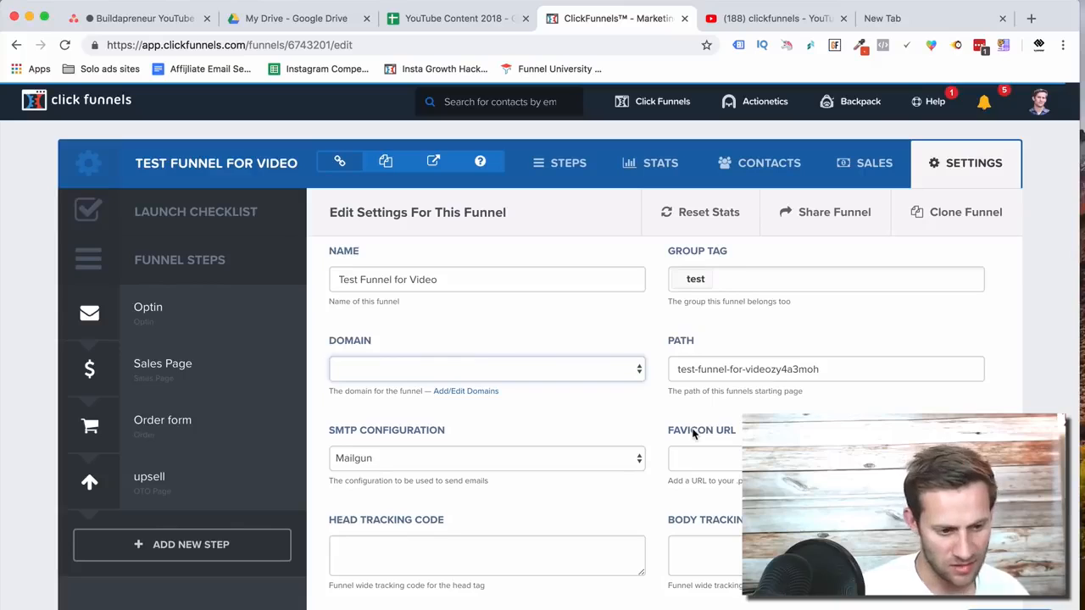
# Set the funnel's path to "test-funnel", trying the domain go.buildapreneur.com and resetting it to blank.
pyautogui.tripleClick(731, 368)
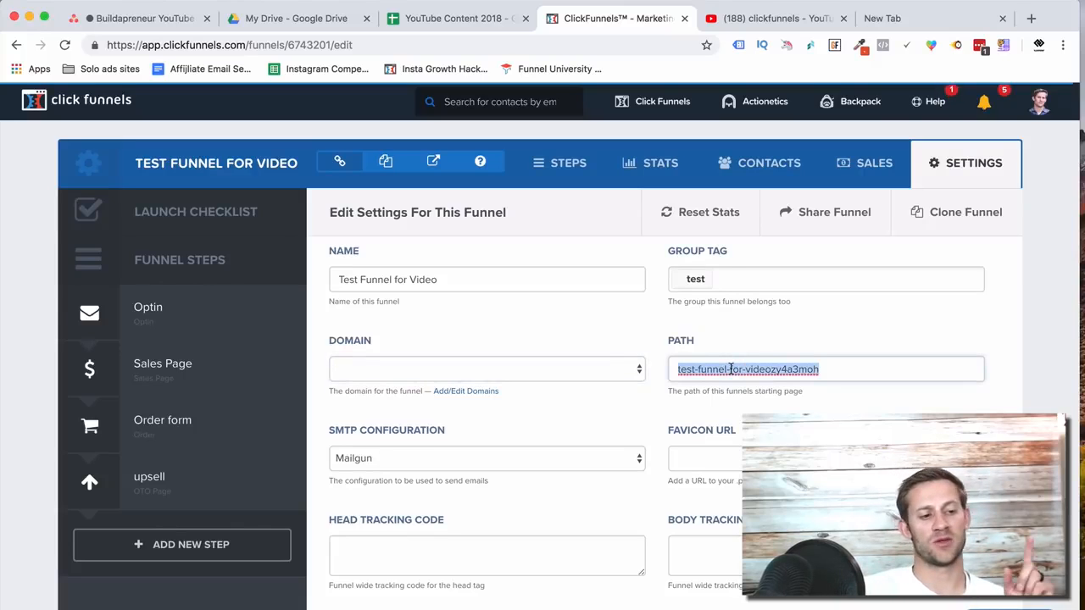
pyautogui.click(607, 376)
pyautogui.click(610, 381)
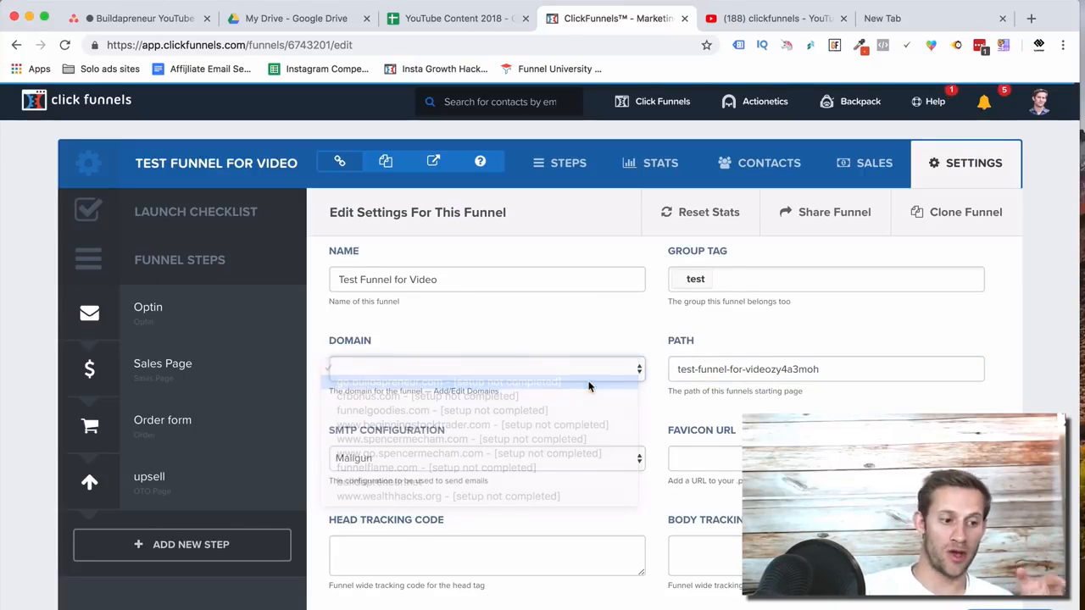
pyautogui.tripleClick(710, 364)
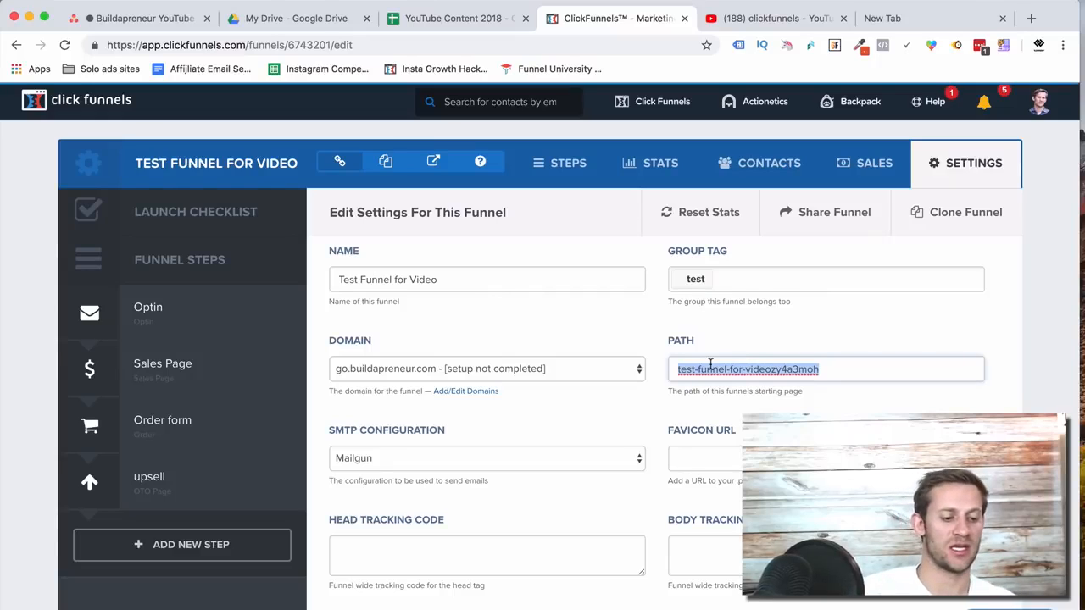
pyautogui.write('test-funnel')
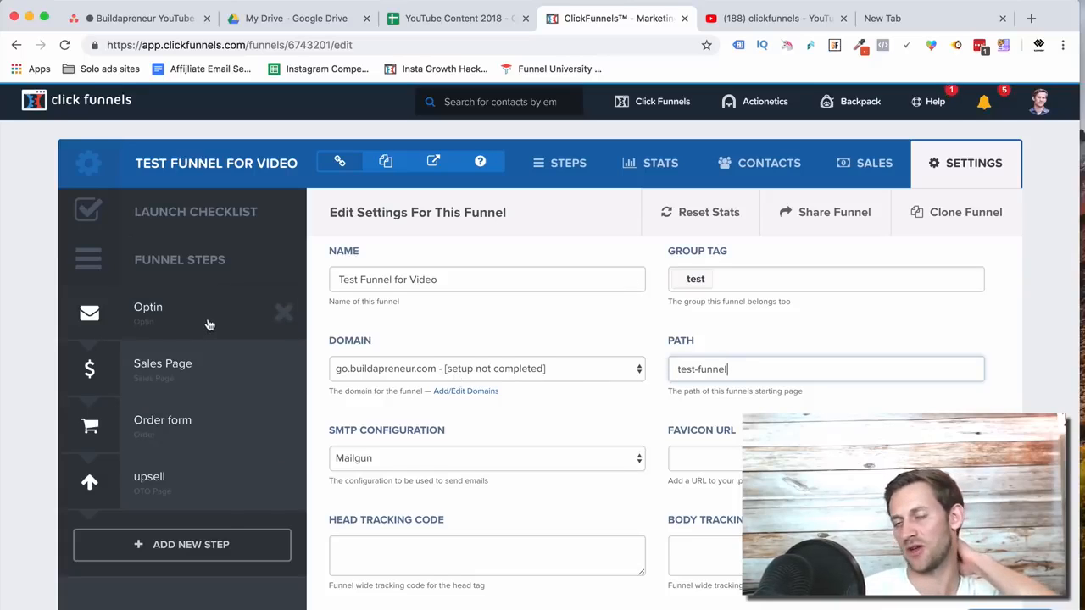
pyautogui.click(334, 364)
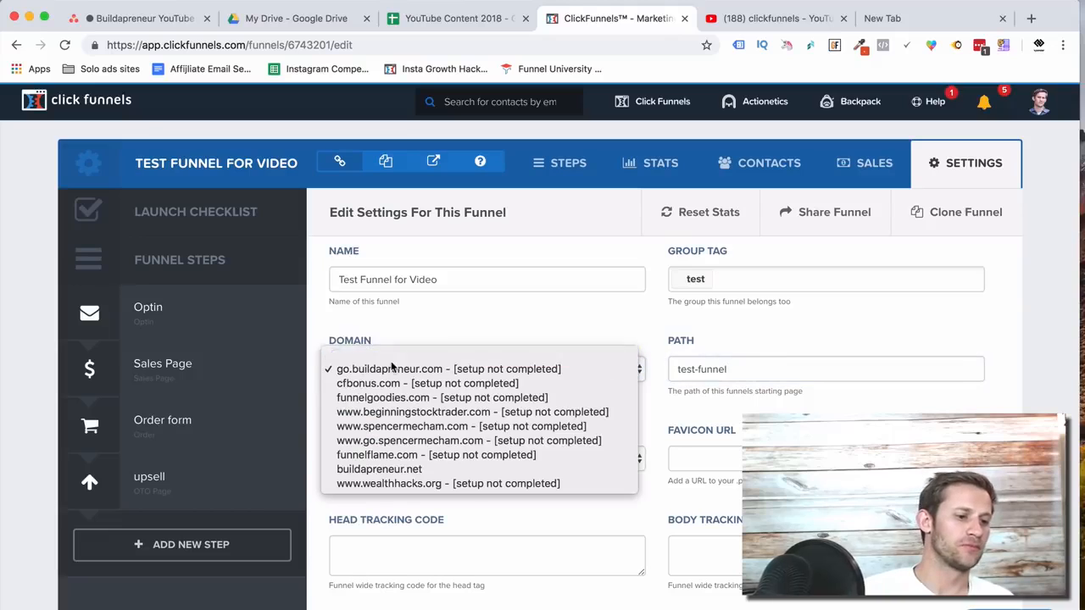
pyautogui.click(581, 345)
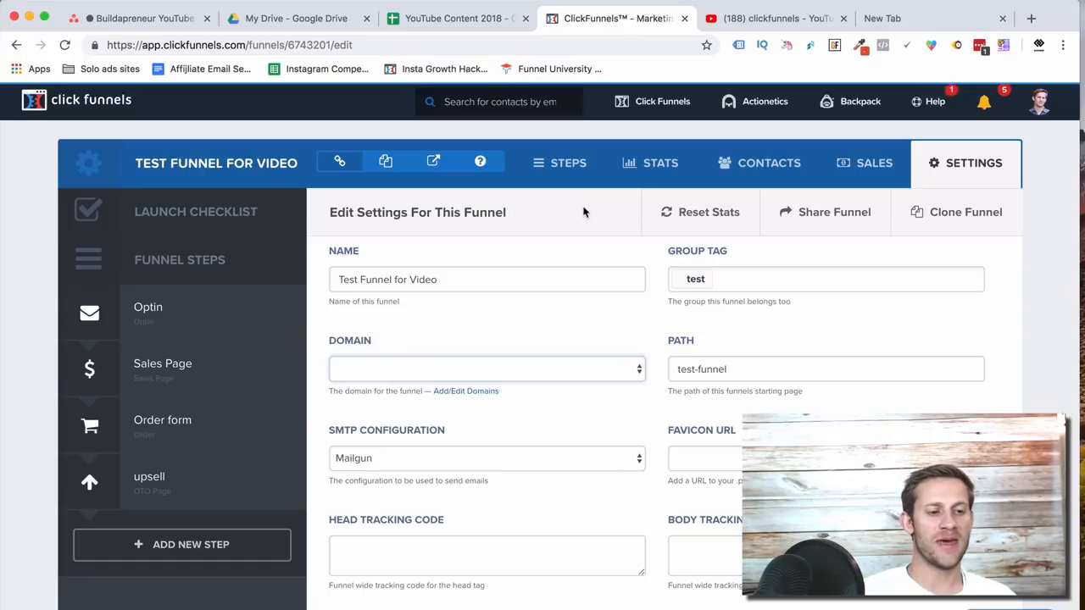
# Review the Optin step's automation events and publishing options, and return to its overview.
pyautogui.click(196, 306)
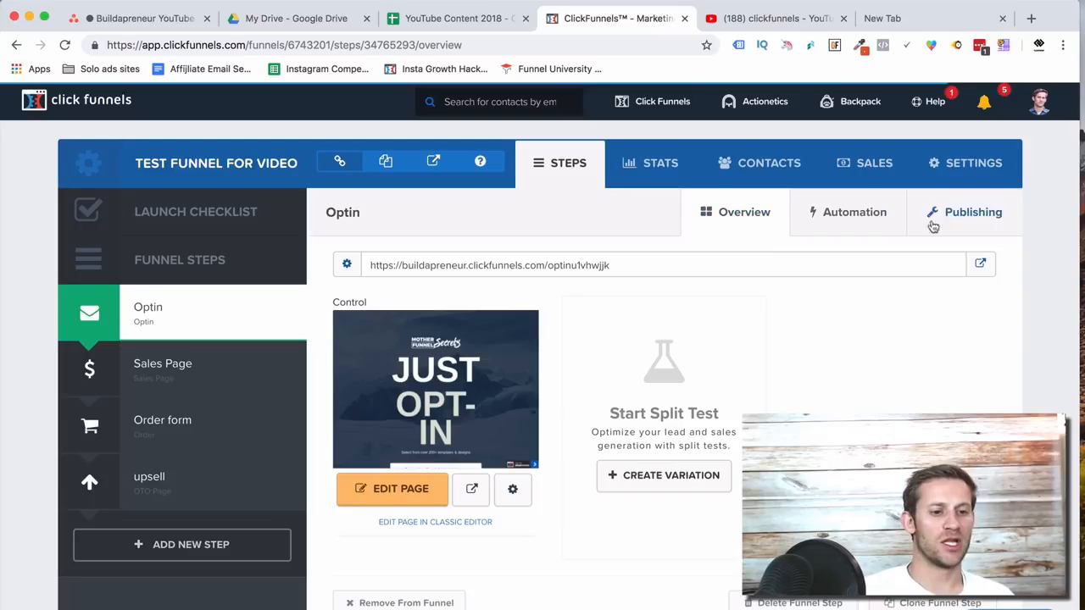
pyautogui.click(811, 227)
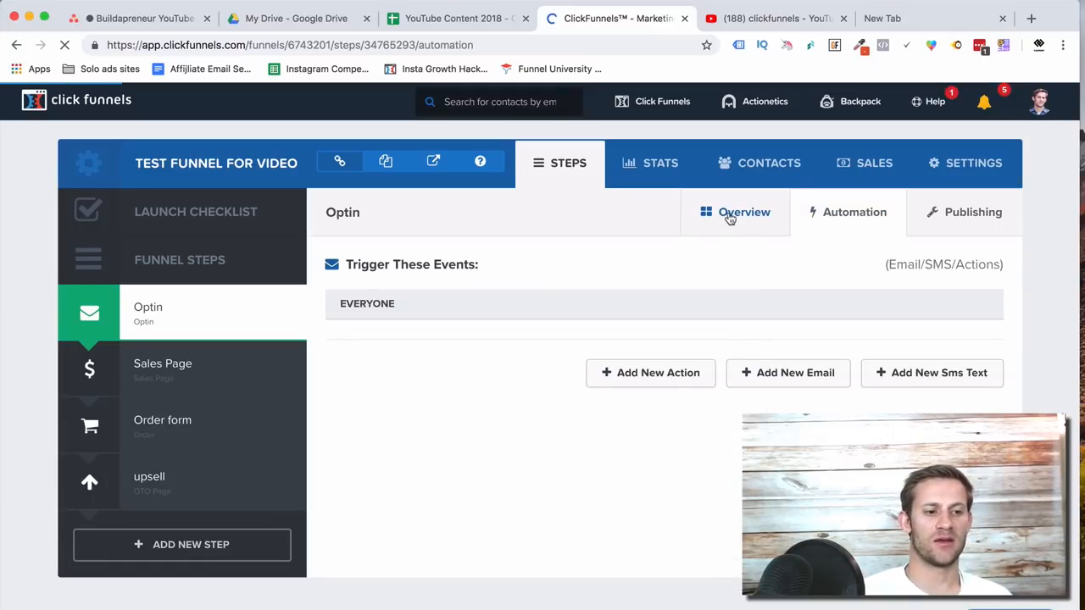
pyautogui.click(955, 227)
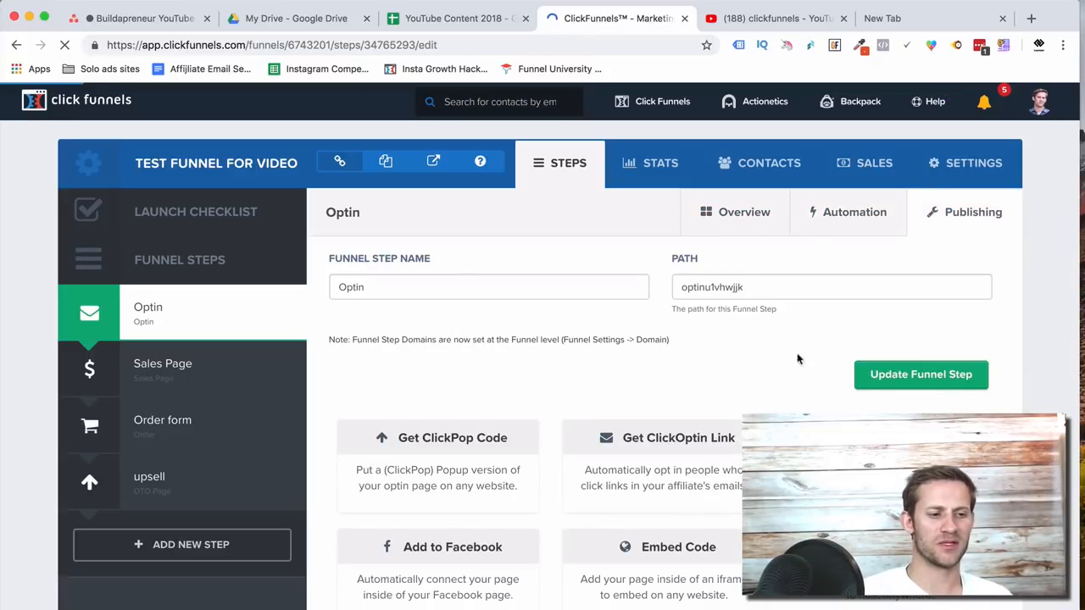
pyautogui.scroll(-3, 797, 358)
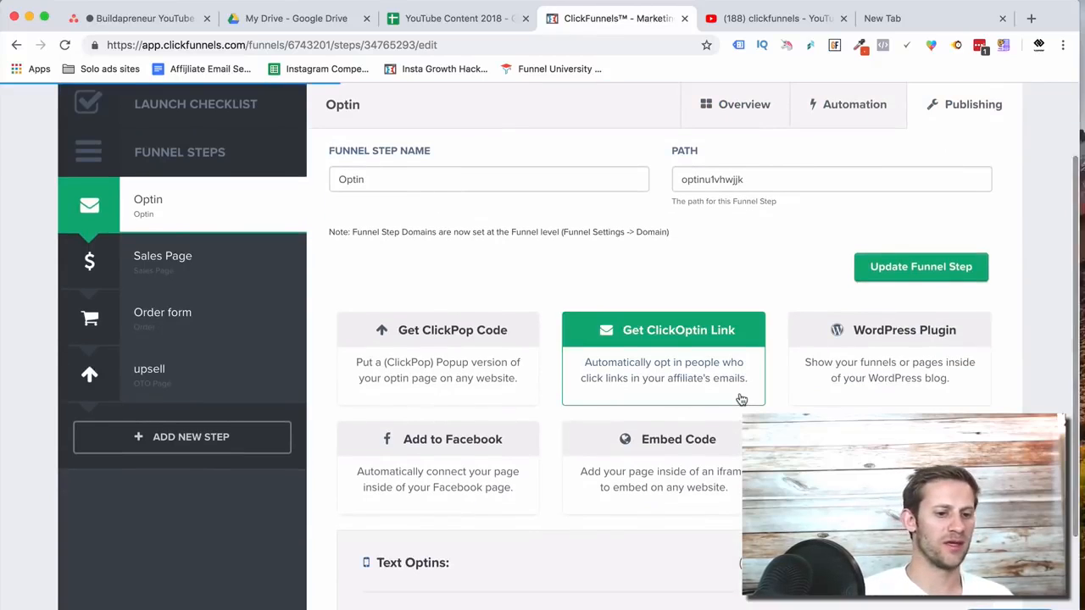
pyautogui.scroll(3, 739, 396)
pyautogui.click(727, 206)
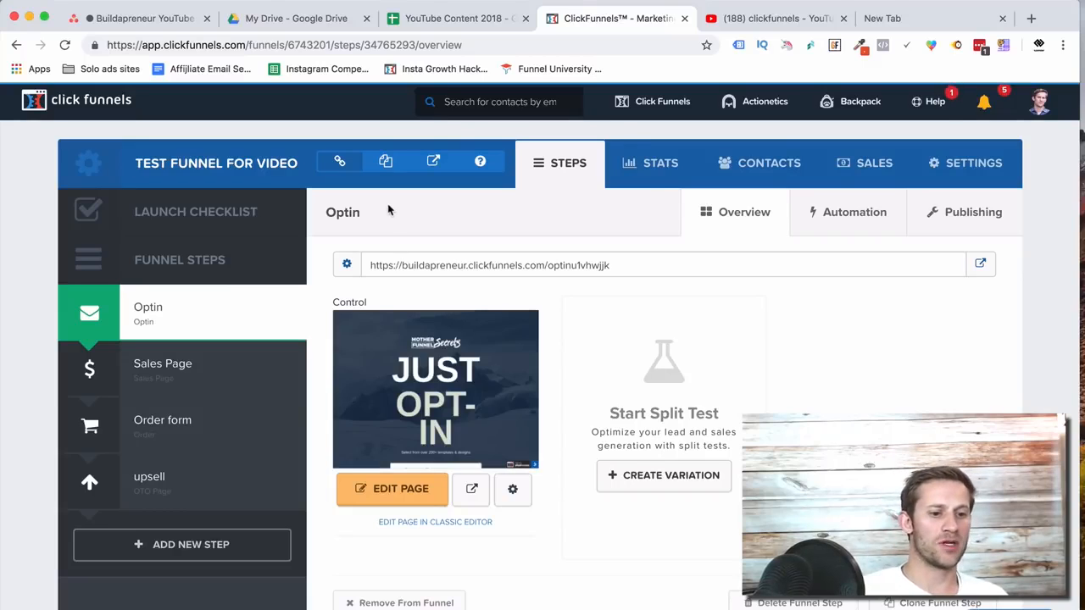
# Review the Optin step's name and path in its publishing settings, and return to its overview.
pyautogui.click(973, 164)
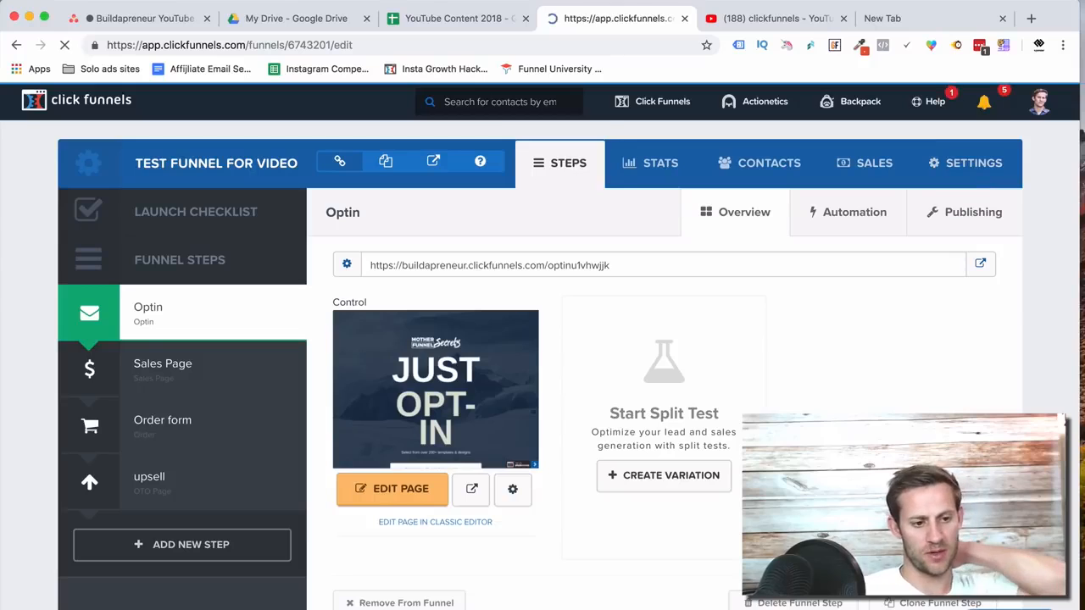
pyautogui.click(560, 163)
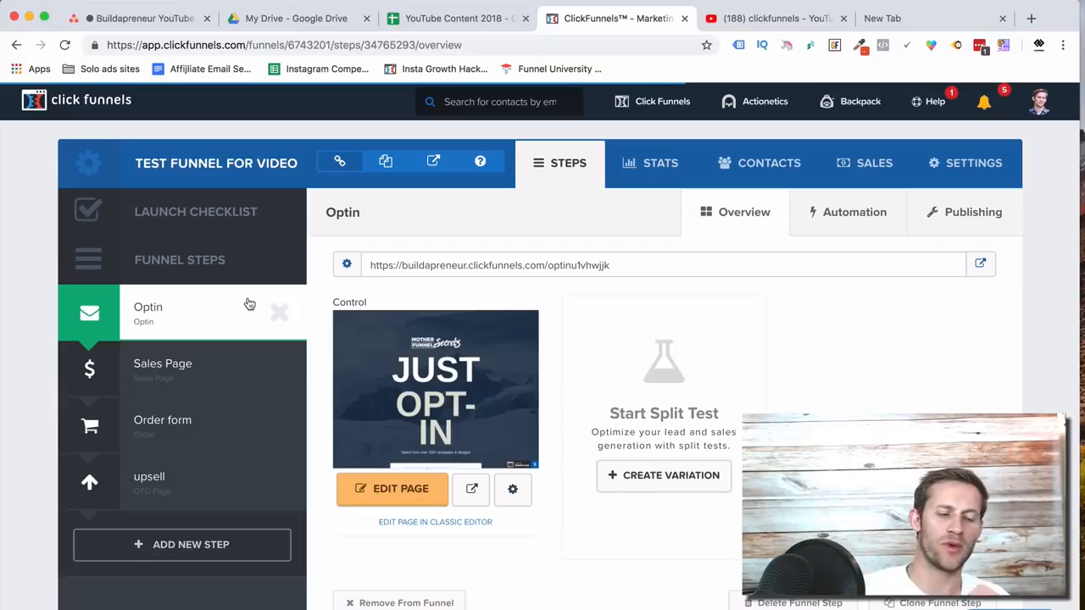
pyautogui.click(297, 44)
pyautogui.click(534, 288)
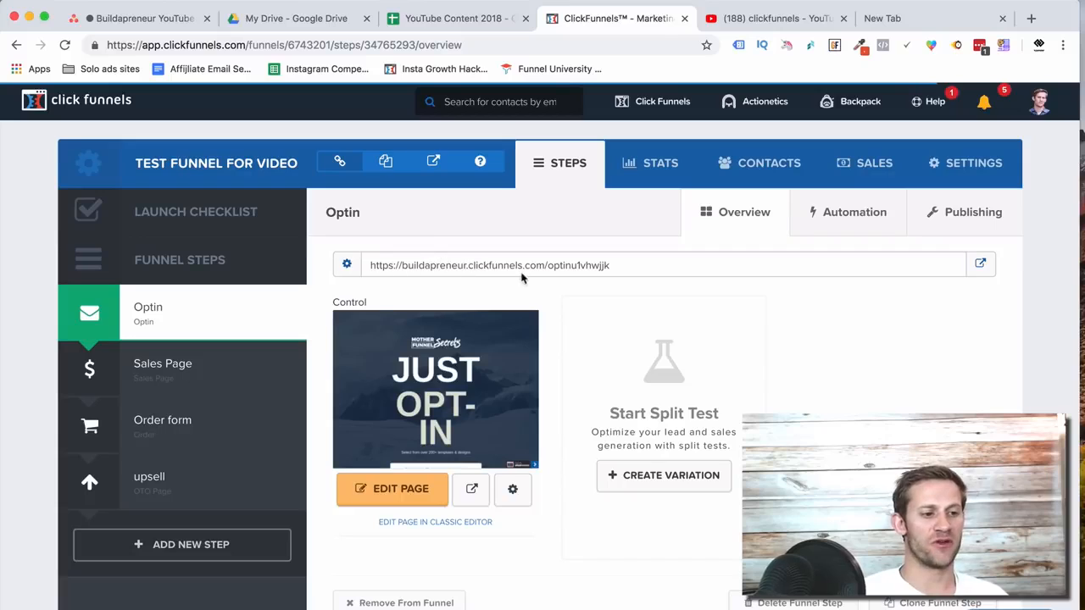
pyautogui.click(347, 265)
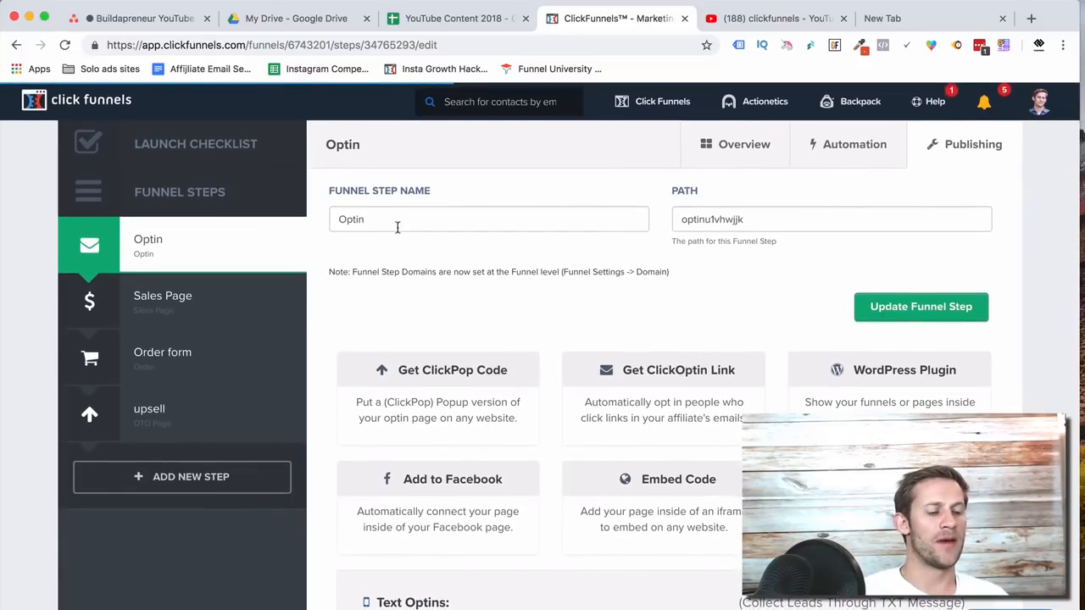
pyautogui.doubleClick(703, 218)
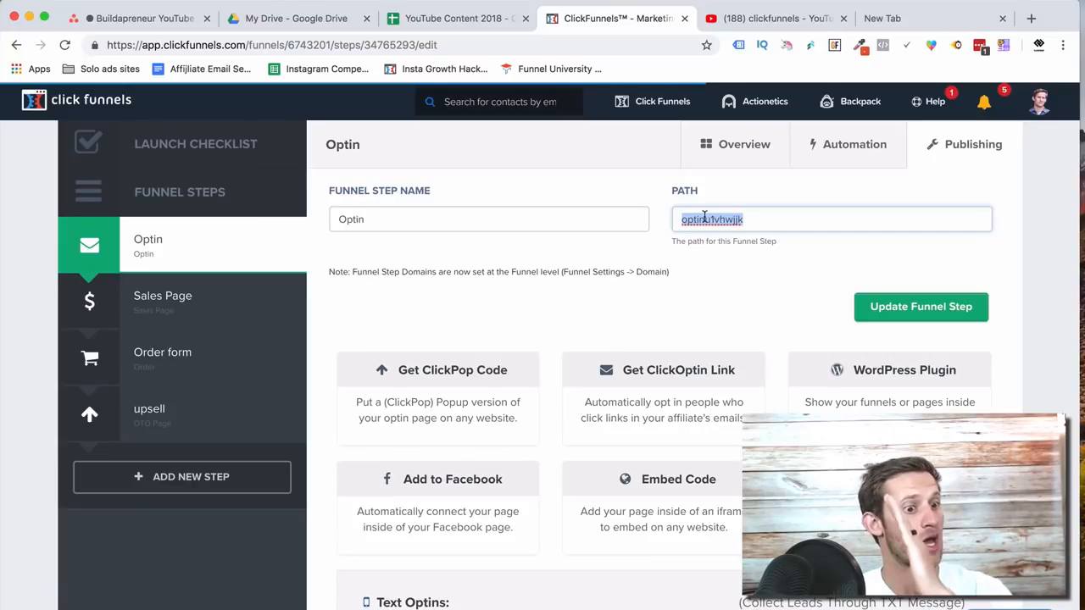
pyautogui.click(183, 239)
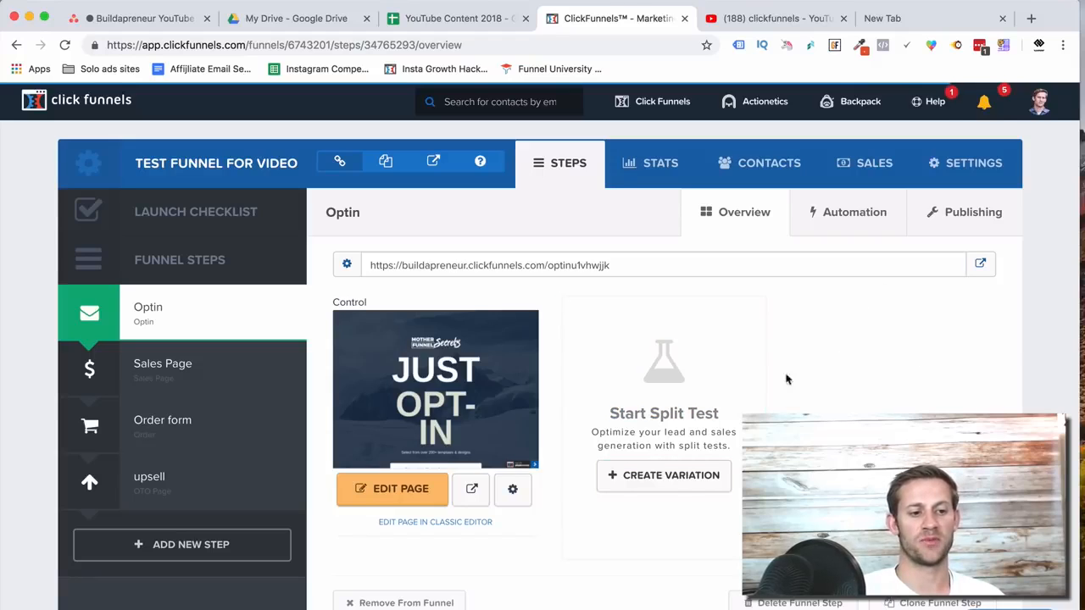
# Create a split test for the Optin step from a duplicate of its page, and set the traffic to 50% each.
pyautogui.click(672, 473)
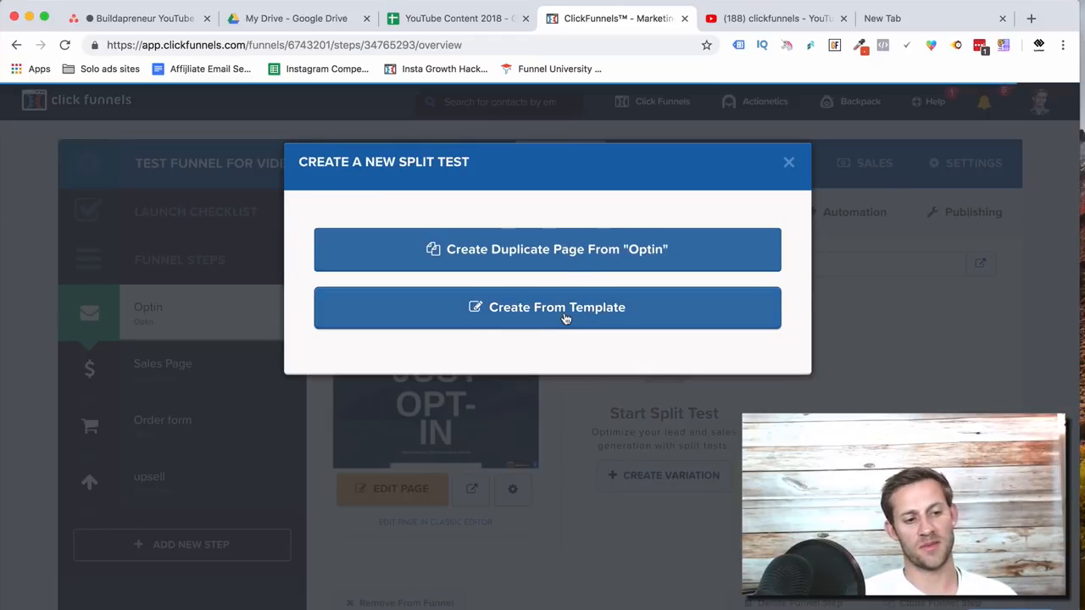
pyautogui.click(583, 269)
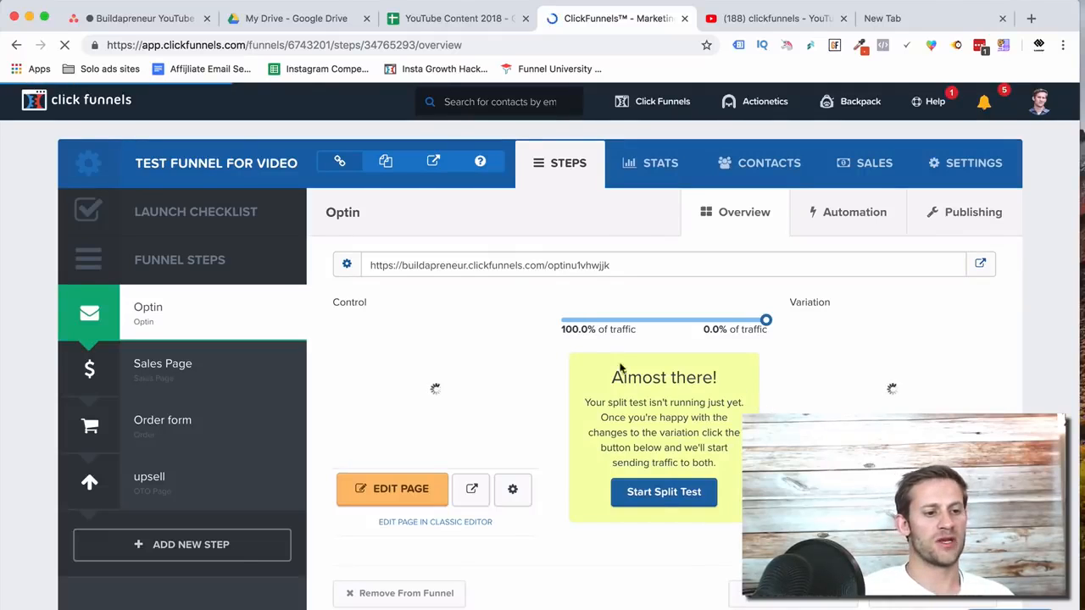
pyautogui.moveTo(766, 320); pyautogui.dragTo(663, 320)
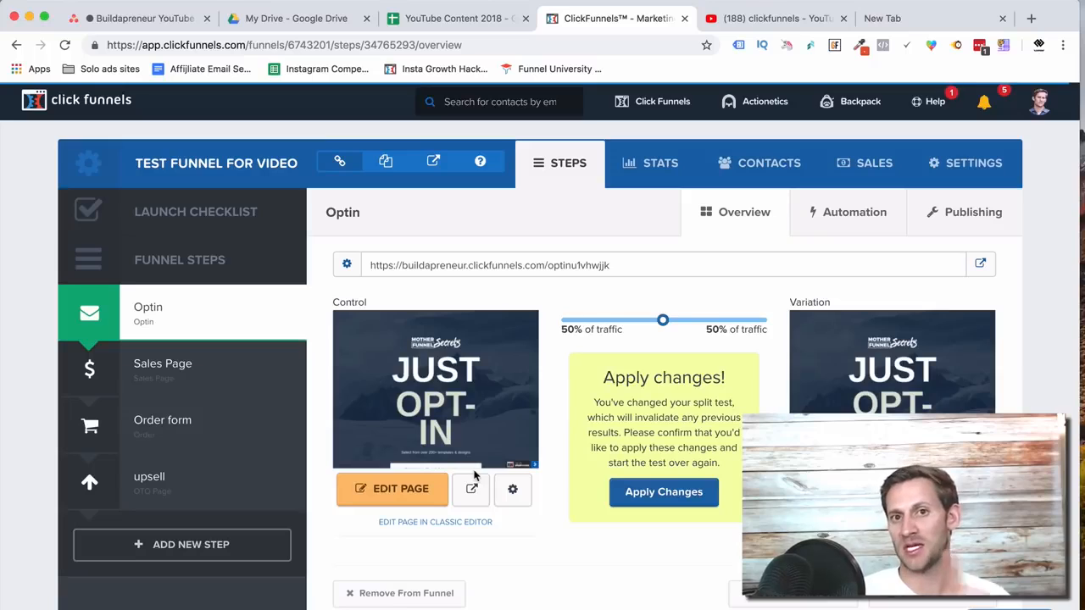
# Compare the Optin step's URL with the Control page's own name and path settings, leaving them unedited.
pyautogui.click(513, 488)
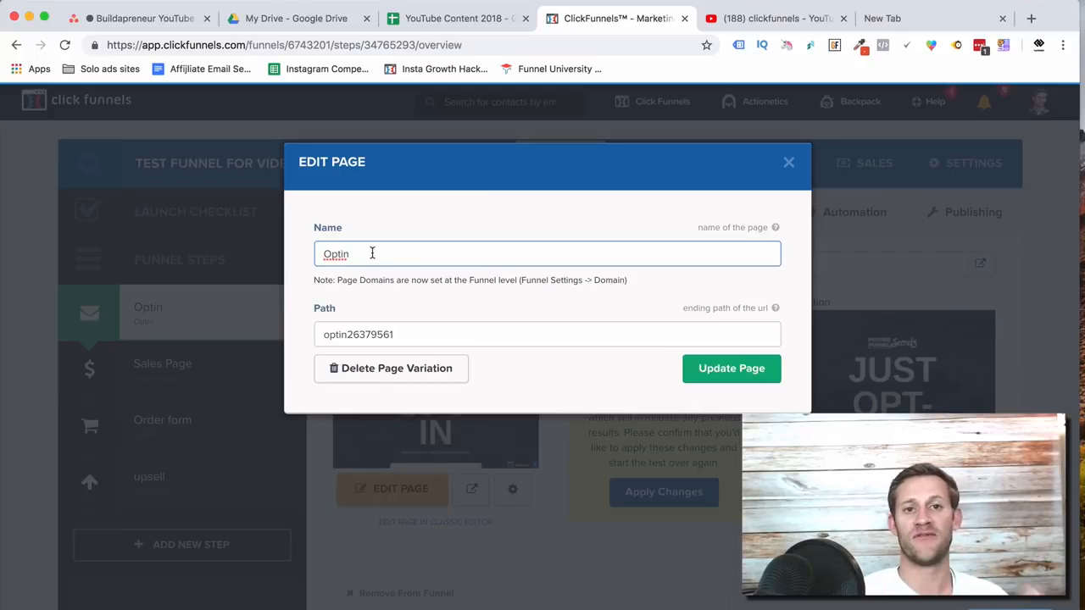
pyautogui.doubleClick(360, 329)
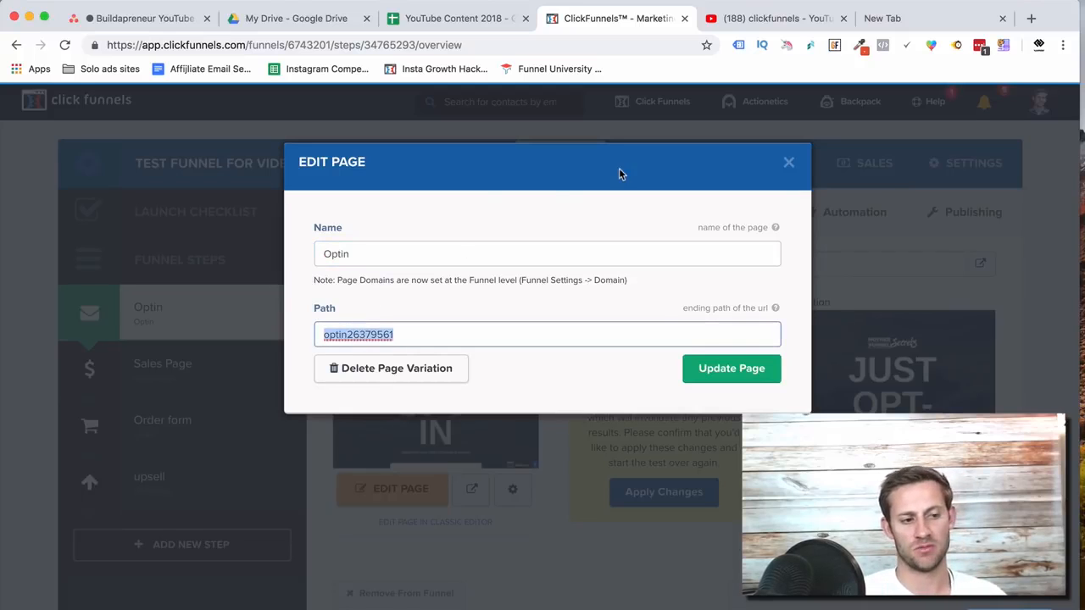
pyautogui.click(788, 163)
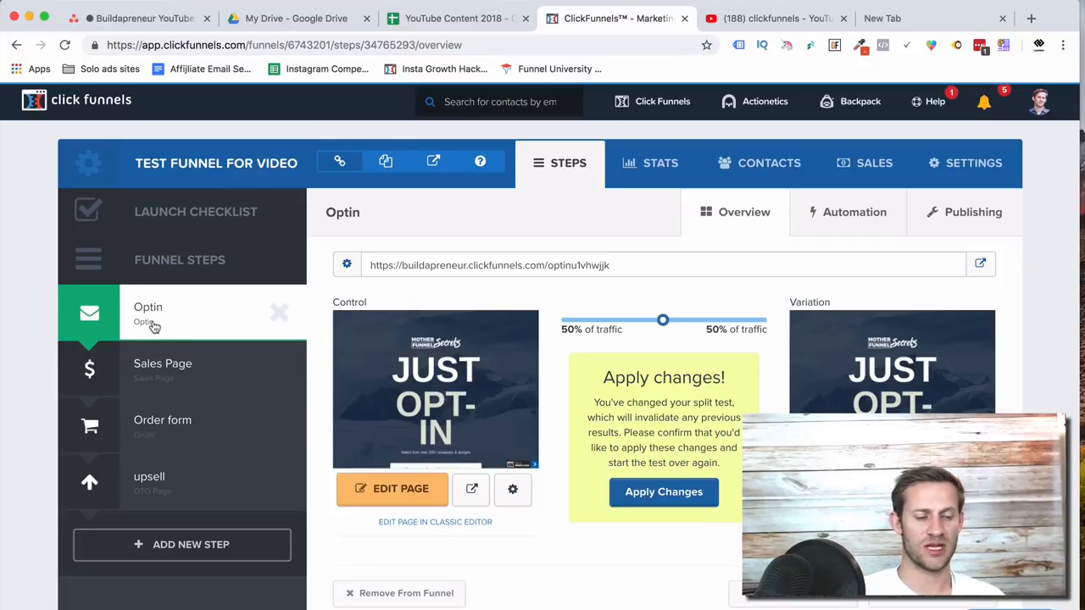
pyautogui.tripleClick(434, 265)
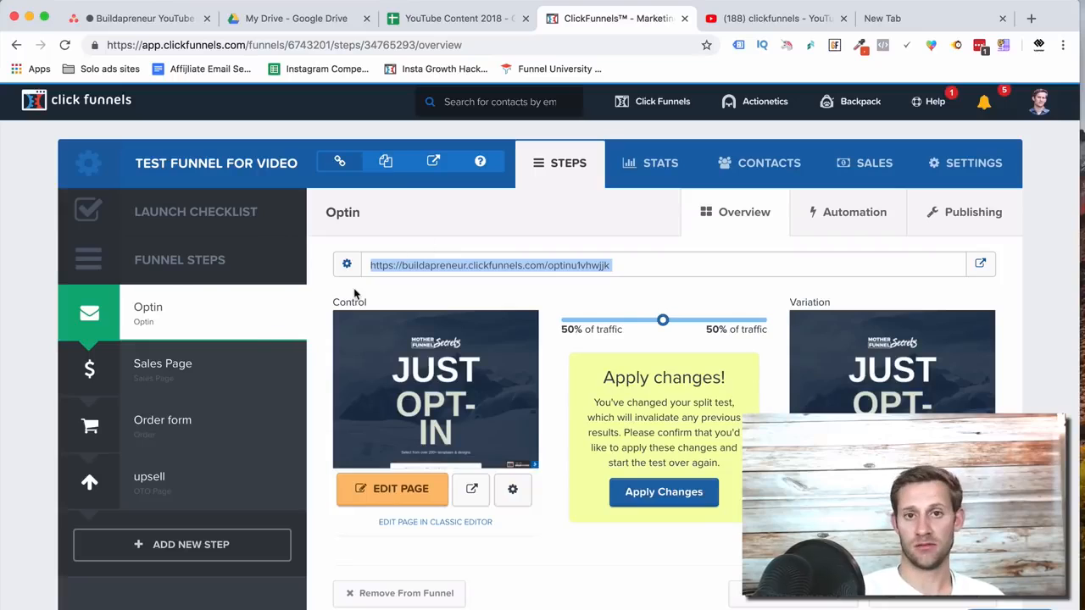
pyautogui.moveTo(448, 341)
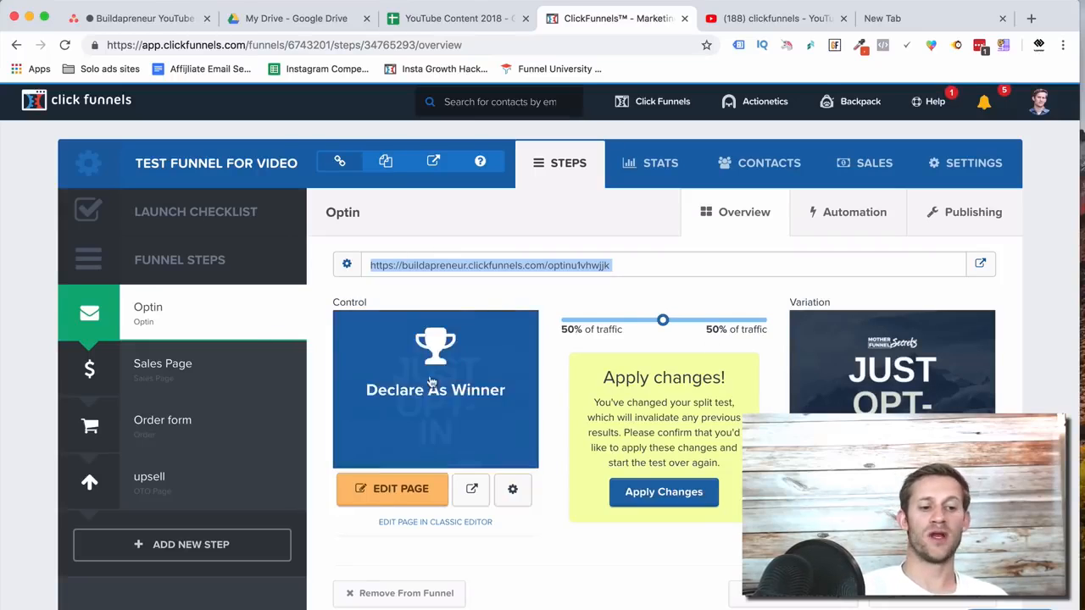
pyautogui.click(506, 481)
pyautogui.doubleClick(376, 334)
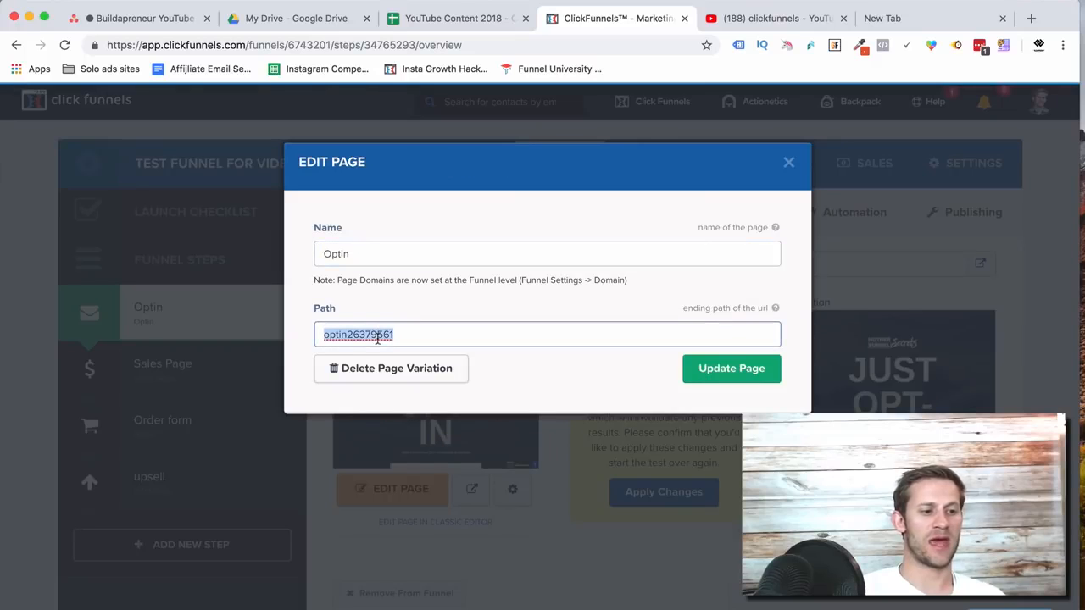
pyautogui.click(788, 164)
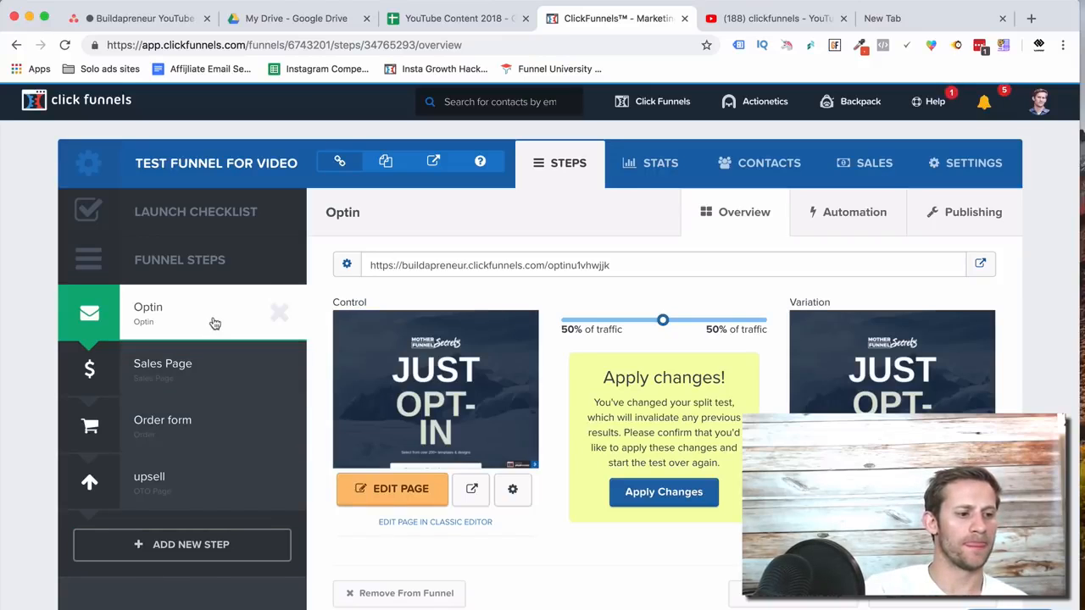
# Open the Optin Control page for editing and delete its existing section with the headline and email form.
pyautogui.click(381, 493)
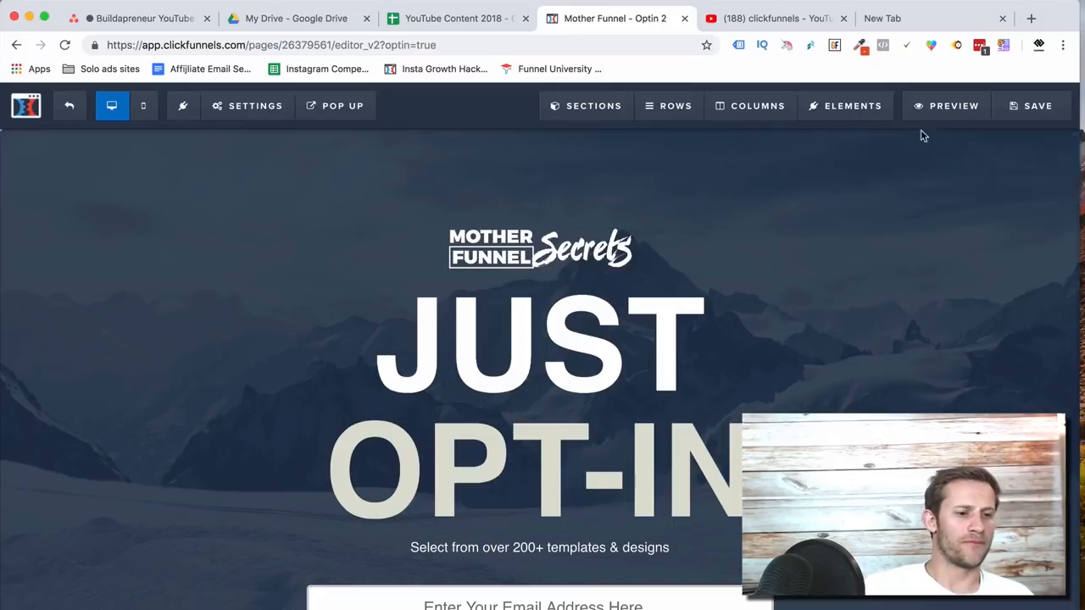
pyautogui.moveTo(1037, 151)
pyautogui.click(1062, 195)
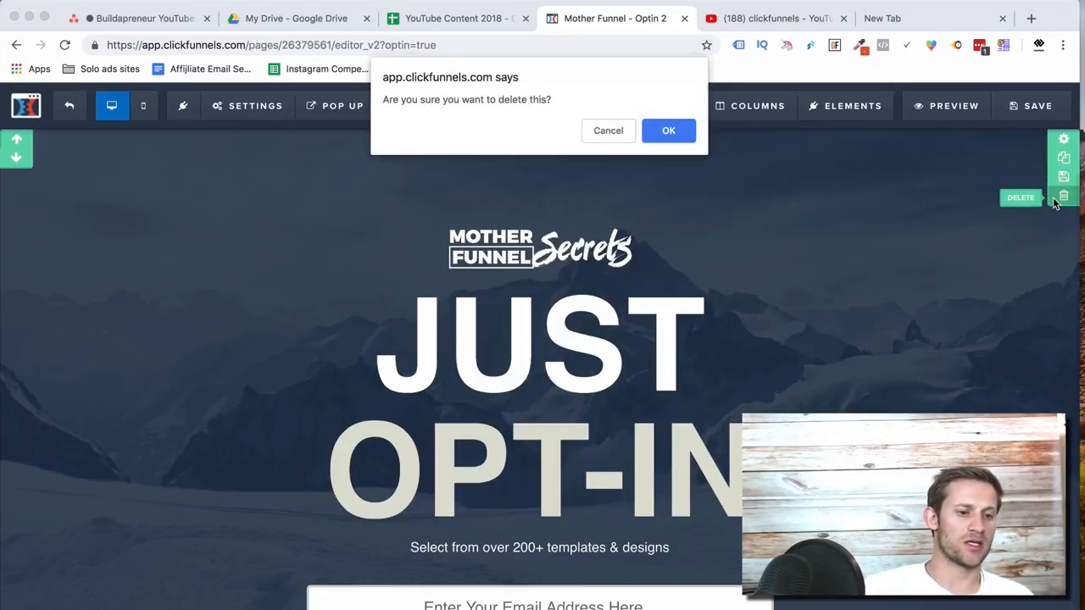
pyautogui.press('Return')
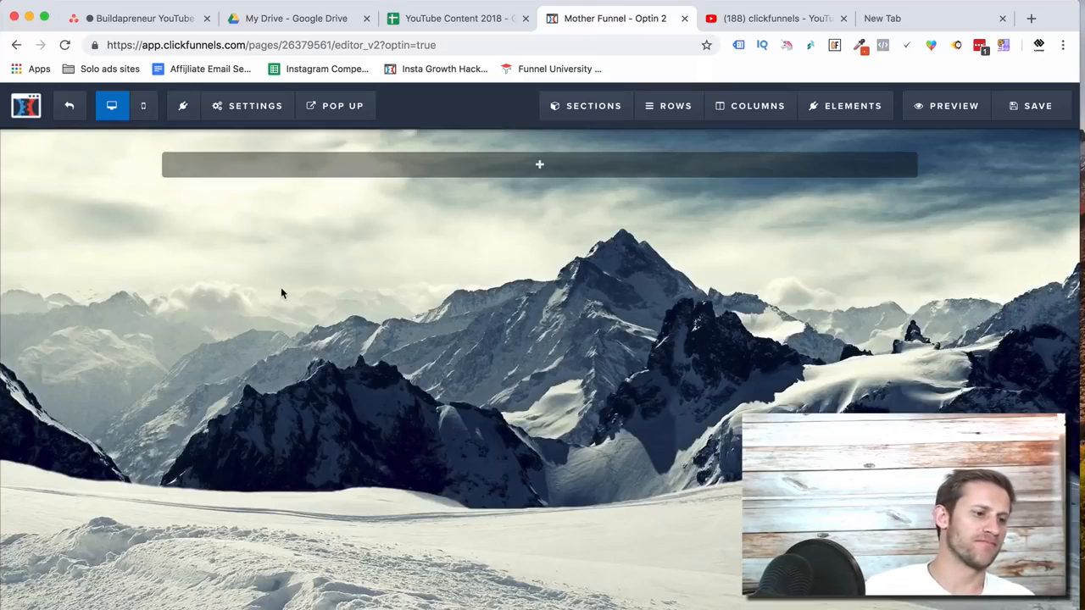
# Add a wide section at the start of the emptied page.
pyautogui.click(252, 108)
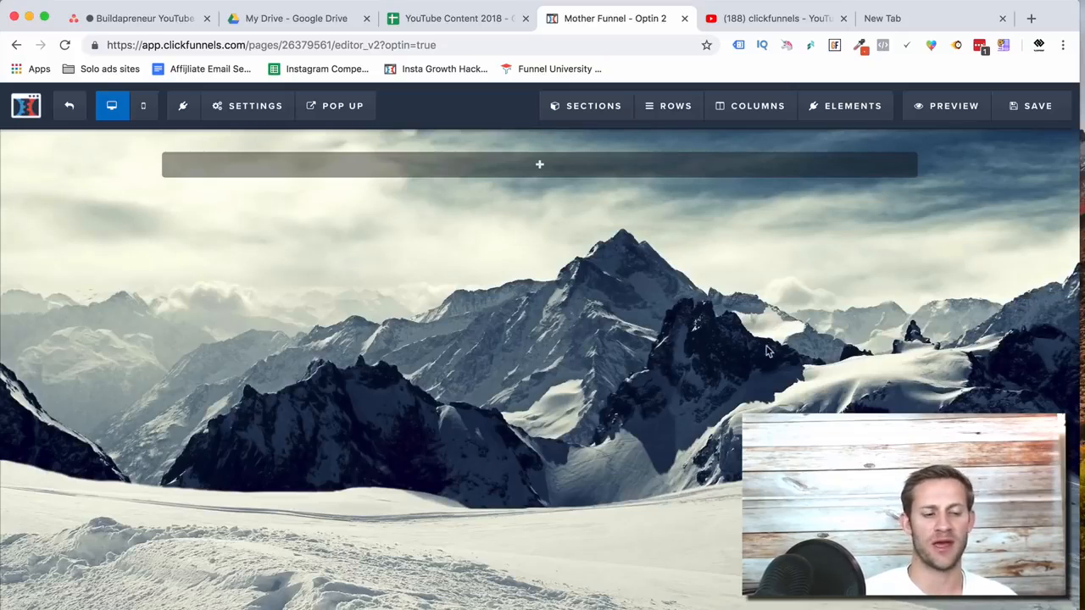
pyautogui.click(596, 117)
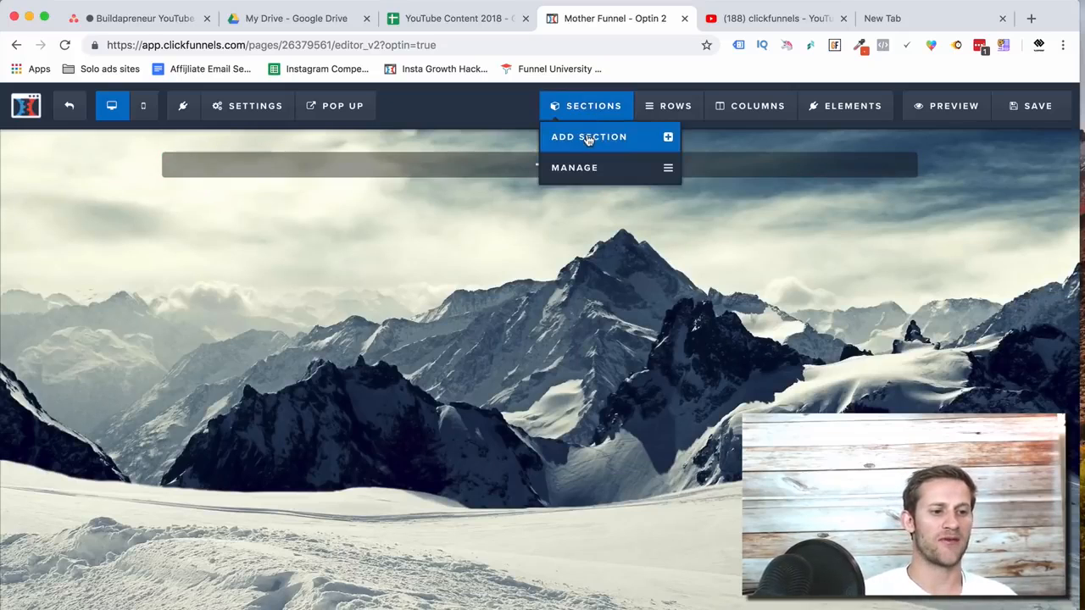
pyautogui.click(586, 138)
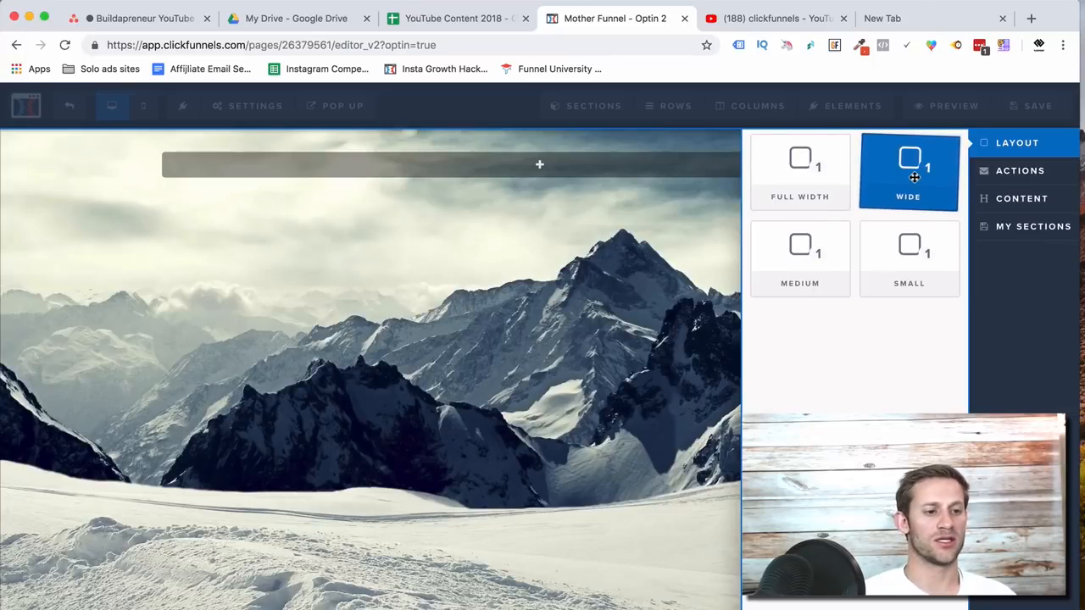
pyautogui.moveTo(913, 177); pyautogui.dragTo(591, 195)
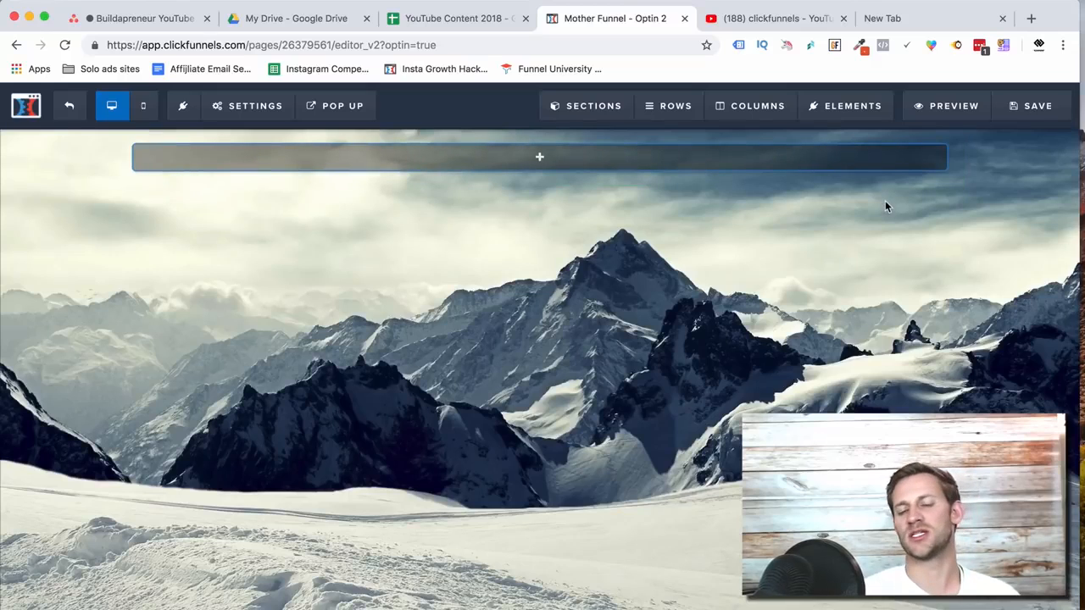
# Insert a two-column row in the new wide section.
pyautogui.moveTo(612, 119)
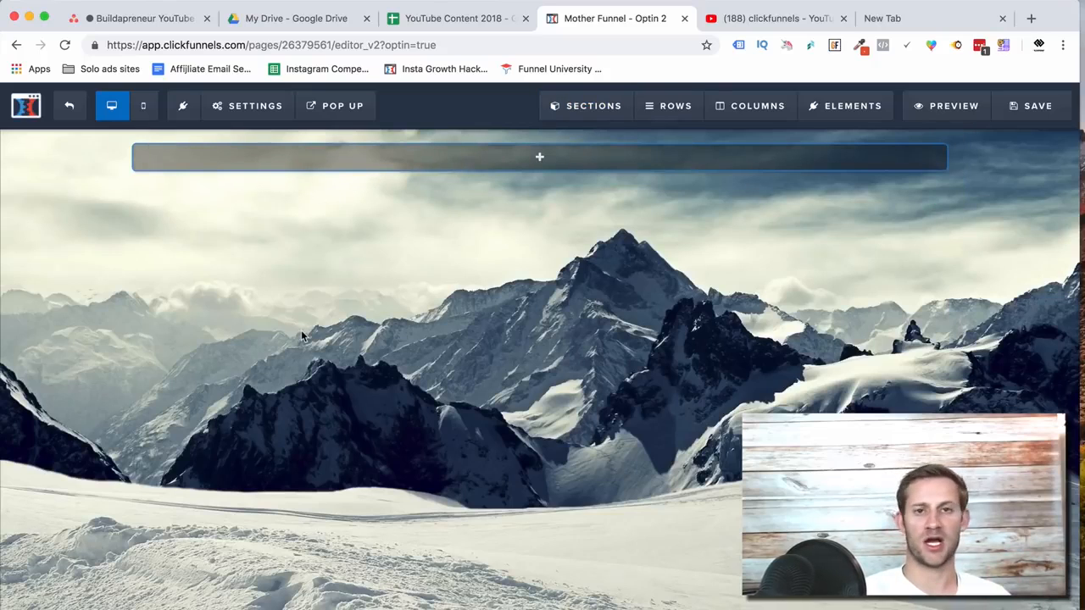
pyautogui.moveTo(536, 161)
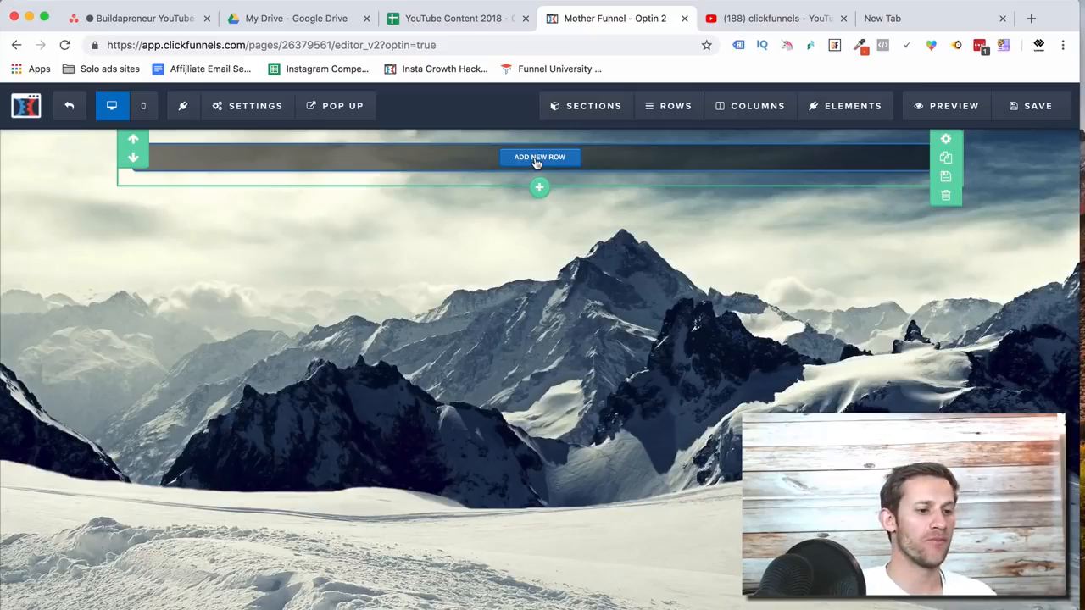
pyautogui.click(535, 160)
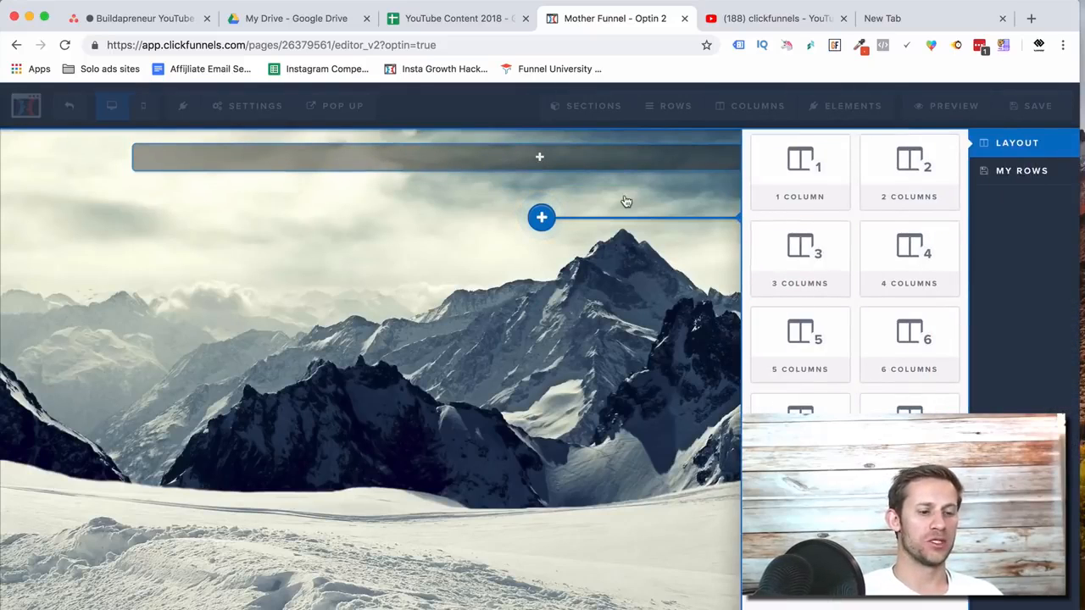
pyautogui.click(876, 183)
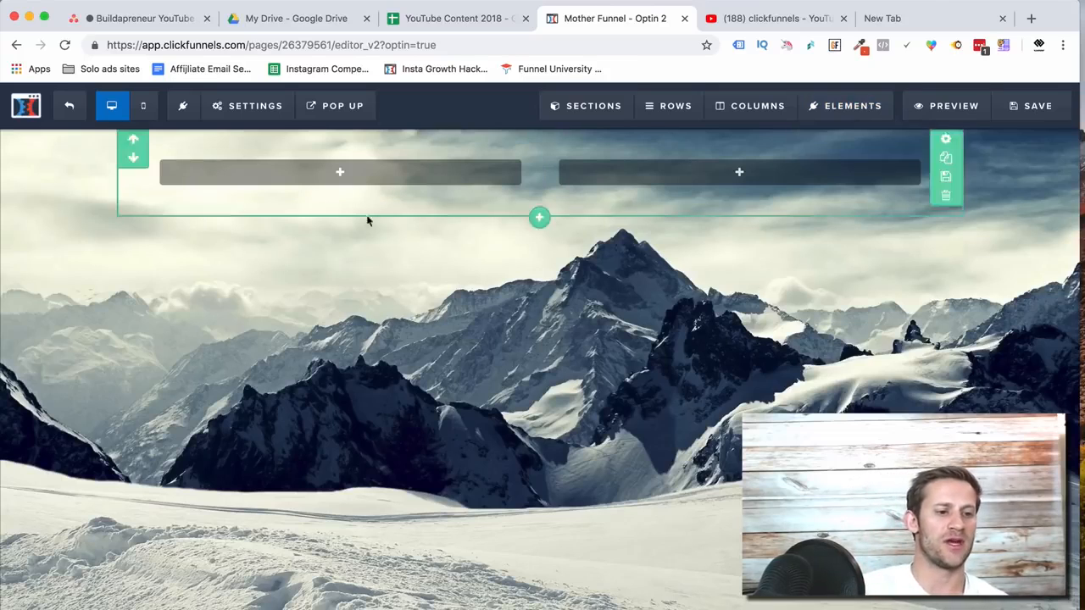
# Place an Image element in the first column of the two-column row.
pyautogui.click(333, 176)
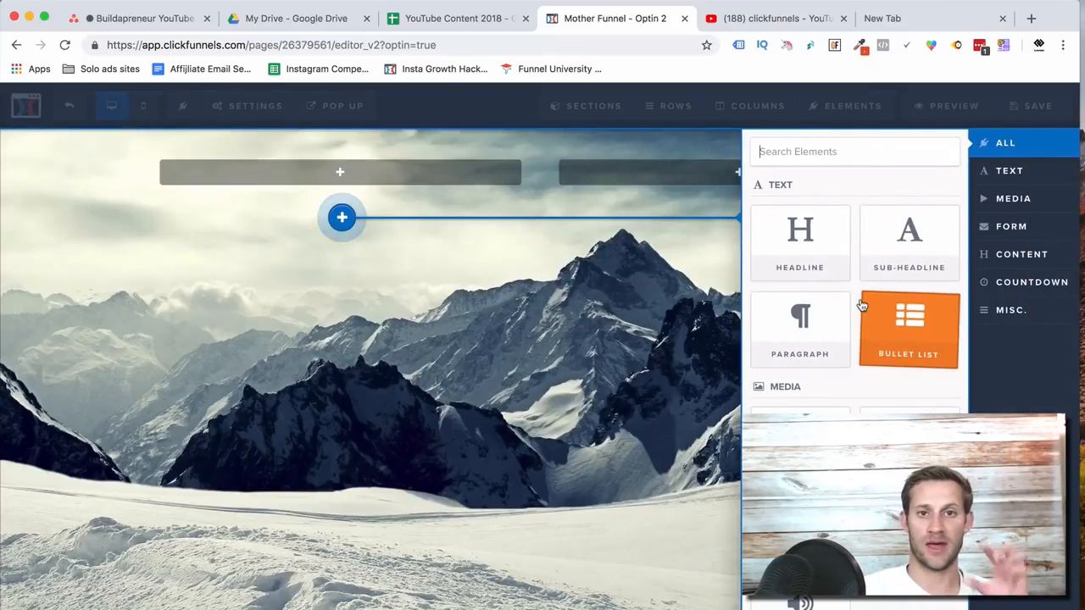
pyautogui.scroll(-1, 818, 352)
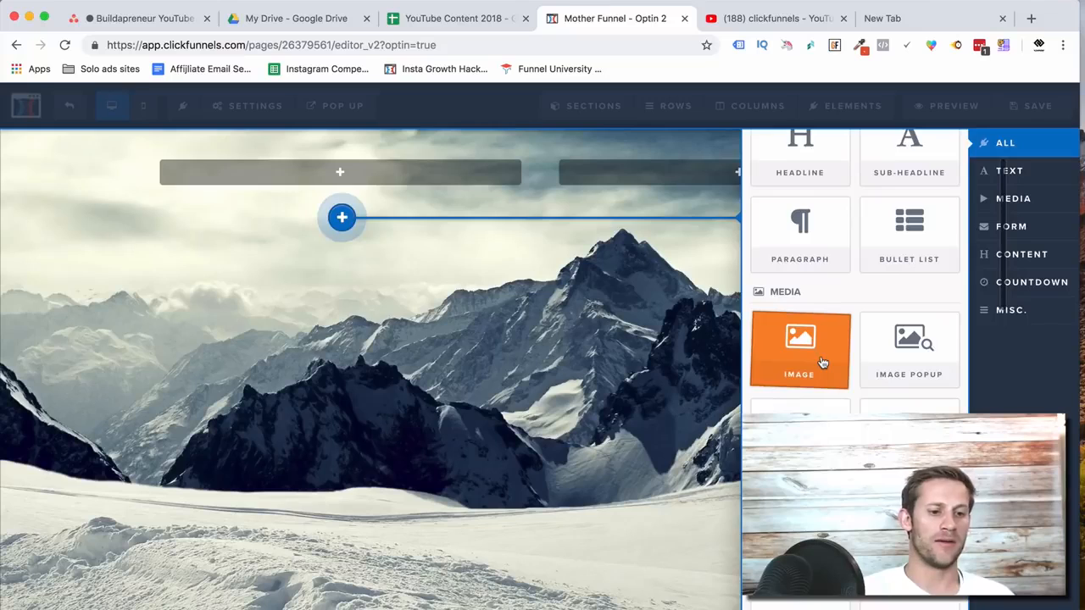
pyautogui.click(821, 363)
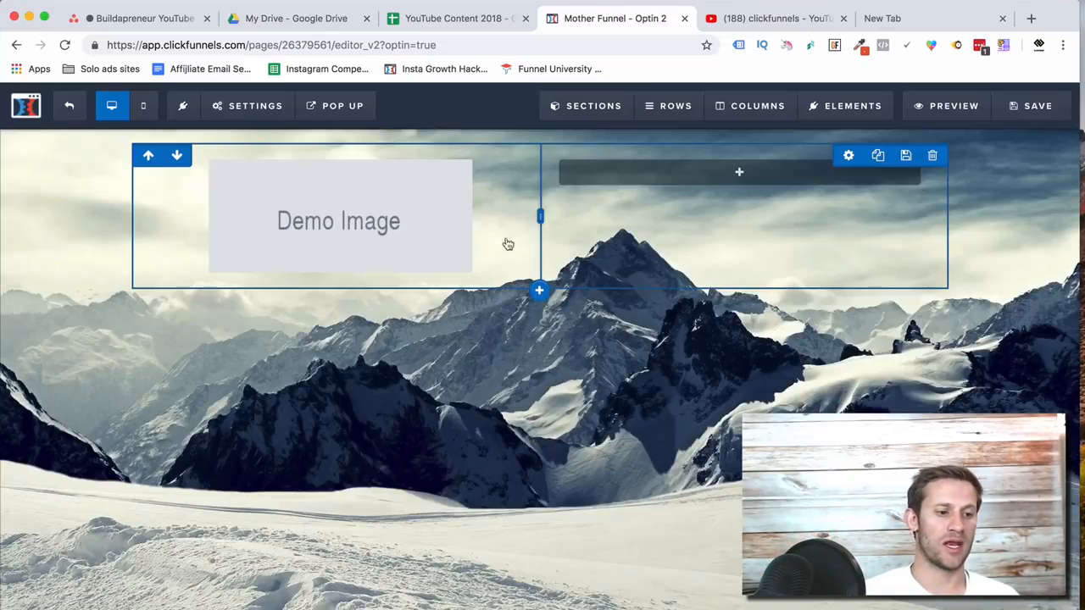
# Insert a three-column row below the row with the demo image.
pyautogui.click(541, 299)
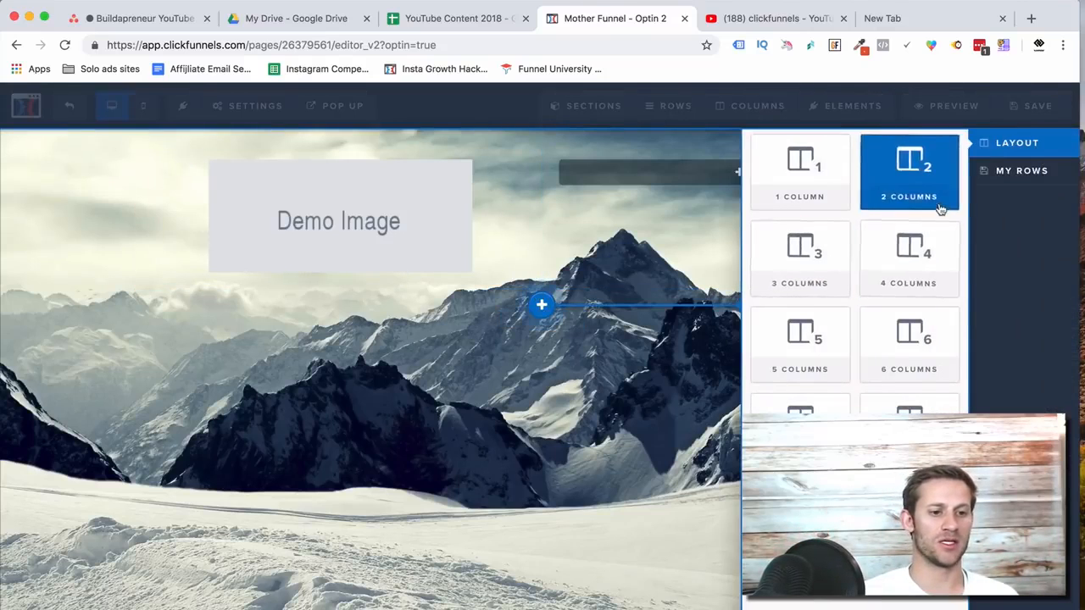
pyautogui.click(809, 267)
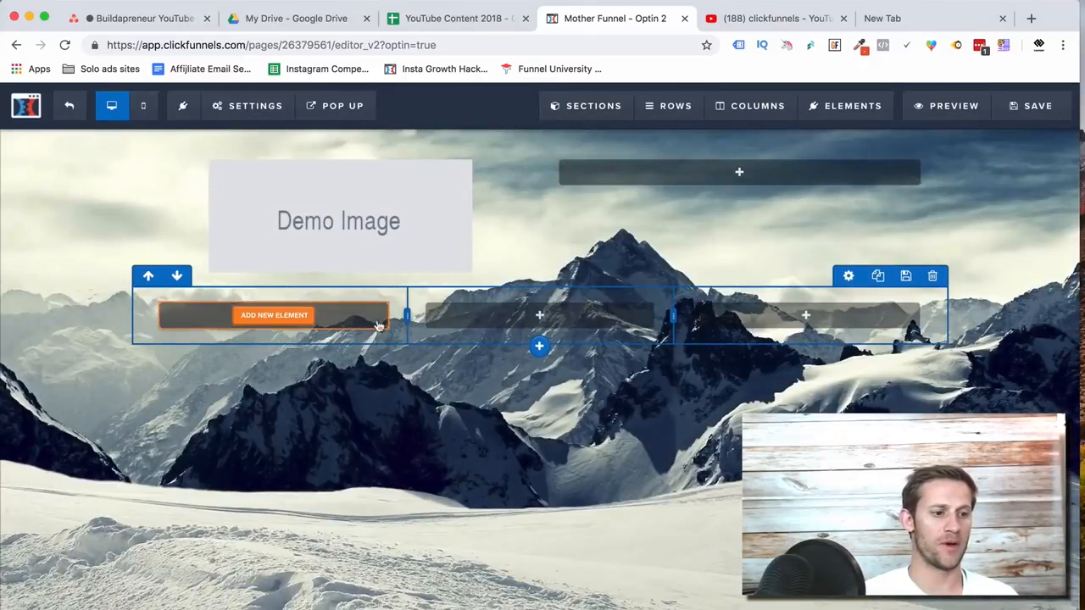
pyautogui.moveTo(542, 317)
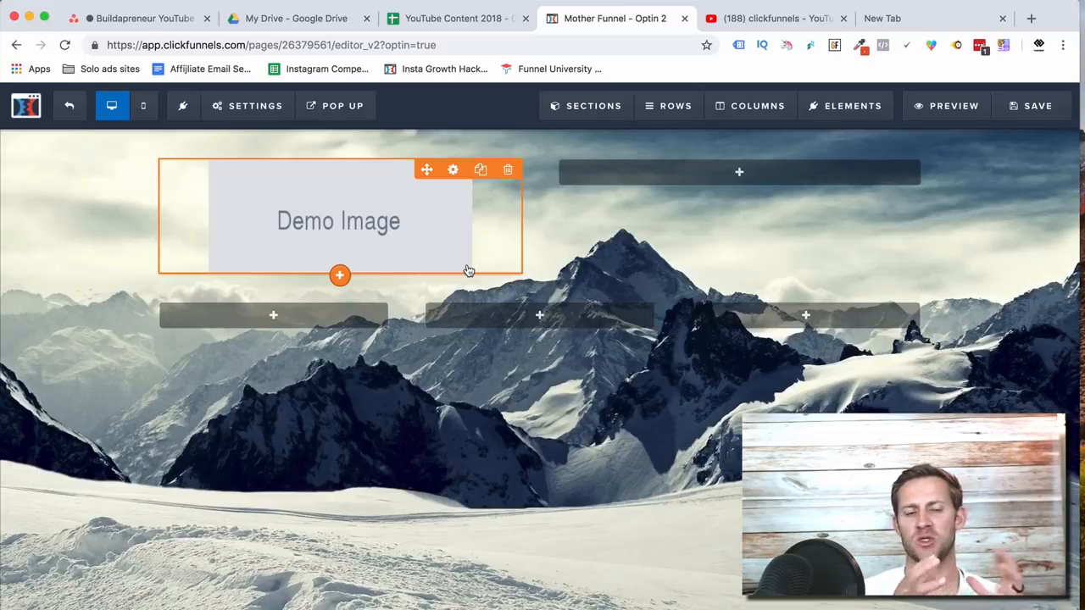
# Replace the demo image with the library photo of the man pointing sideways.
pyautogui.click(452, 171)
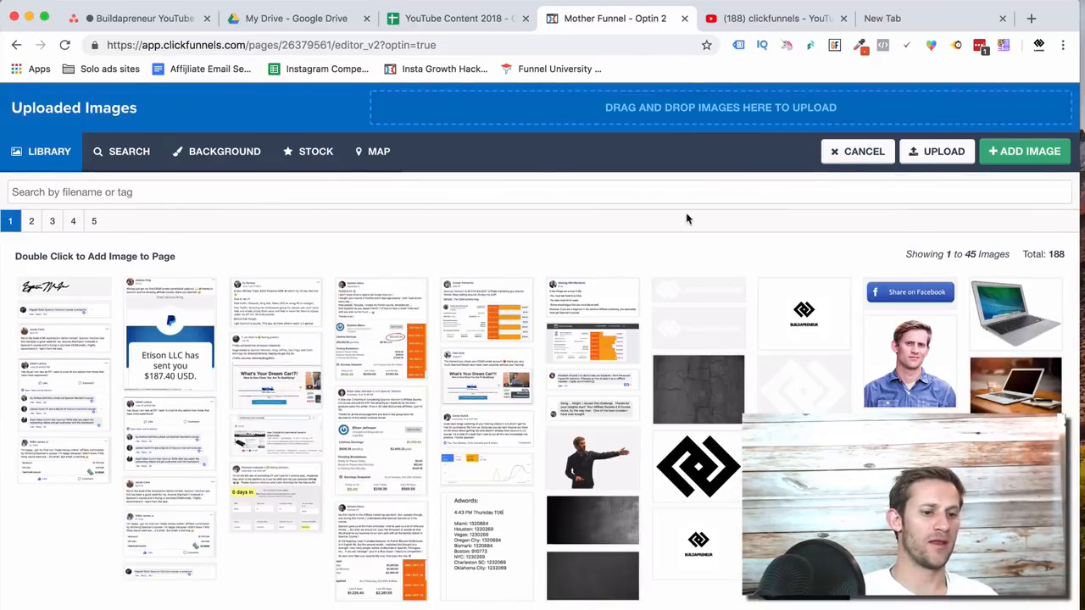
pyautogui.click(593, 469)
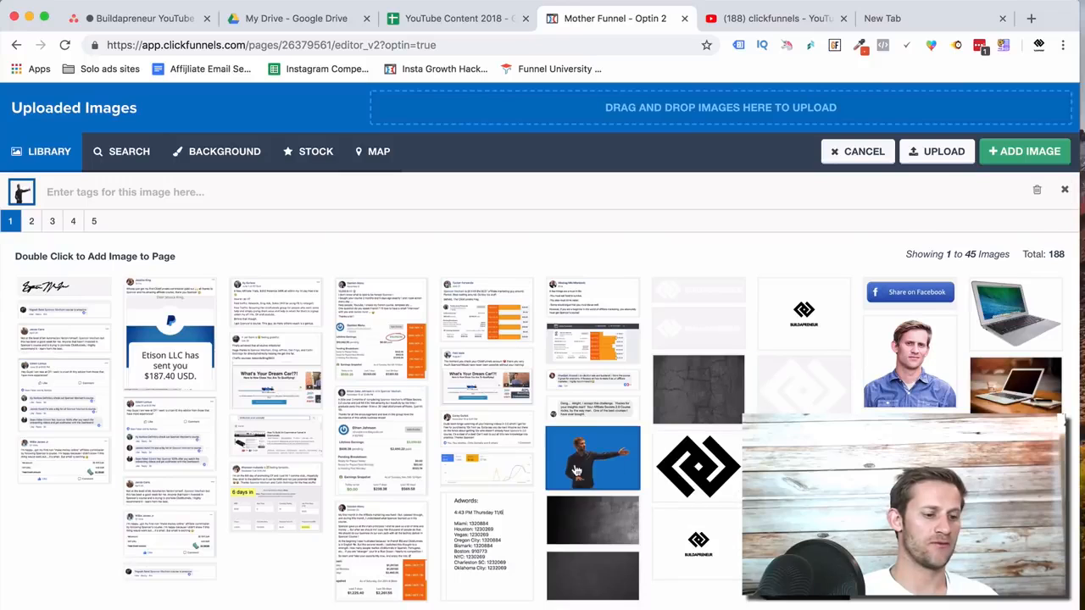
pyautogui.click(1040, 149)
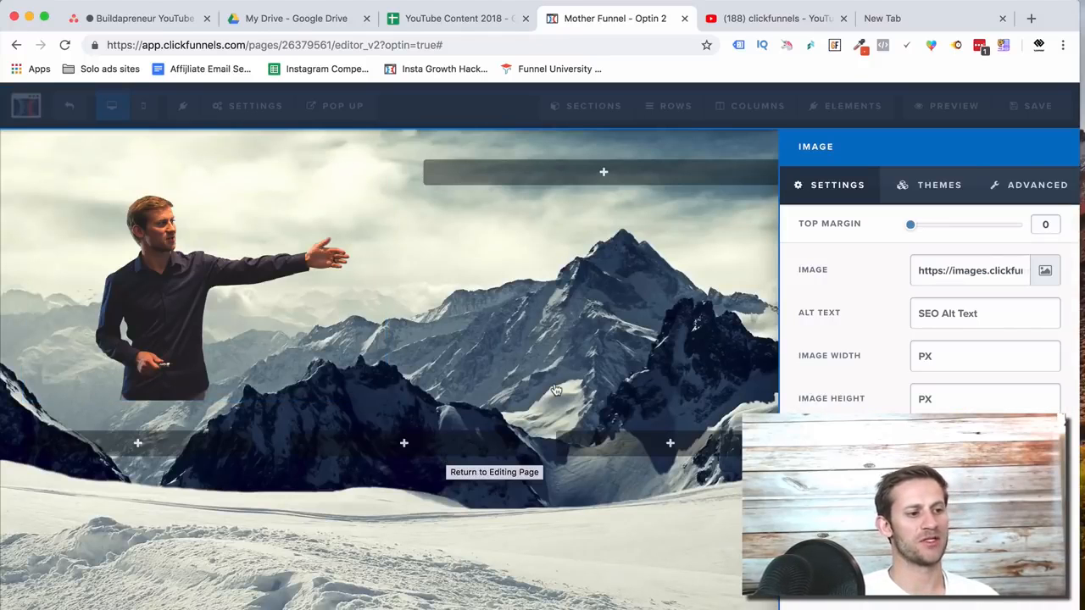
pyautogui.click(670, 367)
# Add a Headline element to the second column and give it a font size of 44 and white text.
pyautogui.click(708, 174)
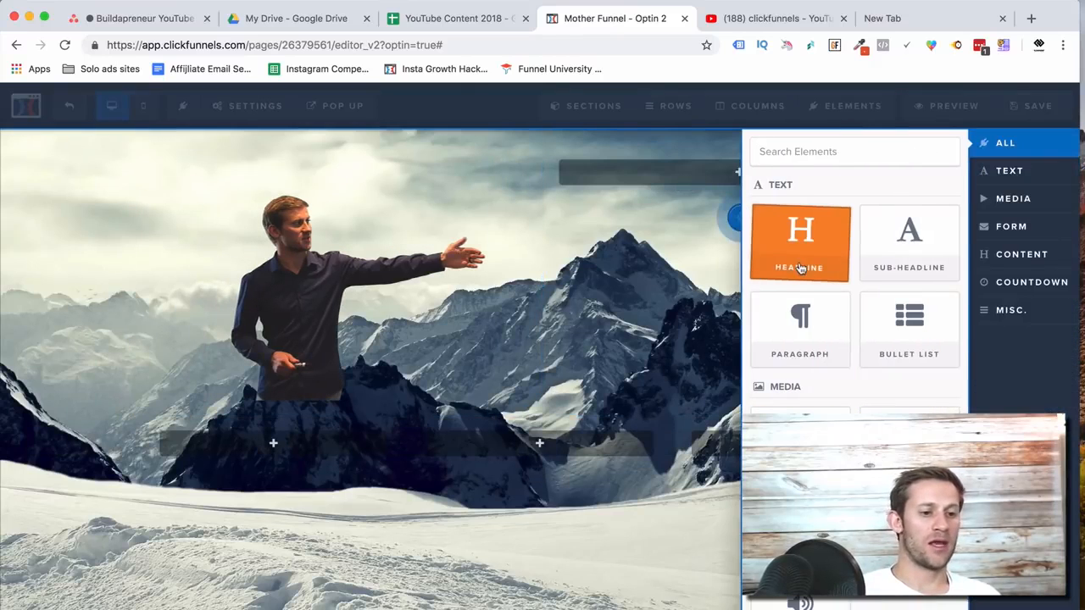
pyautogui.click(800, 257)
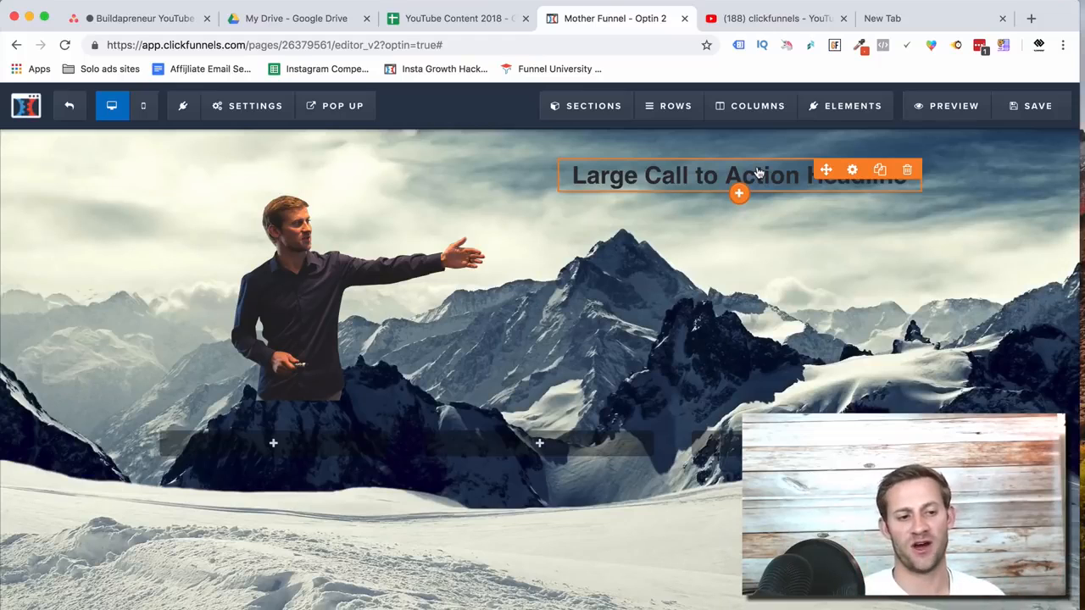
pyautogui.click(851, 172)
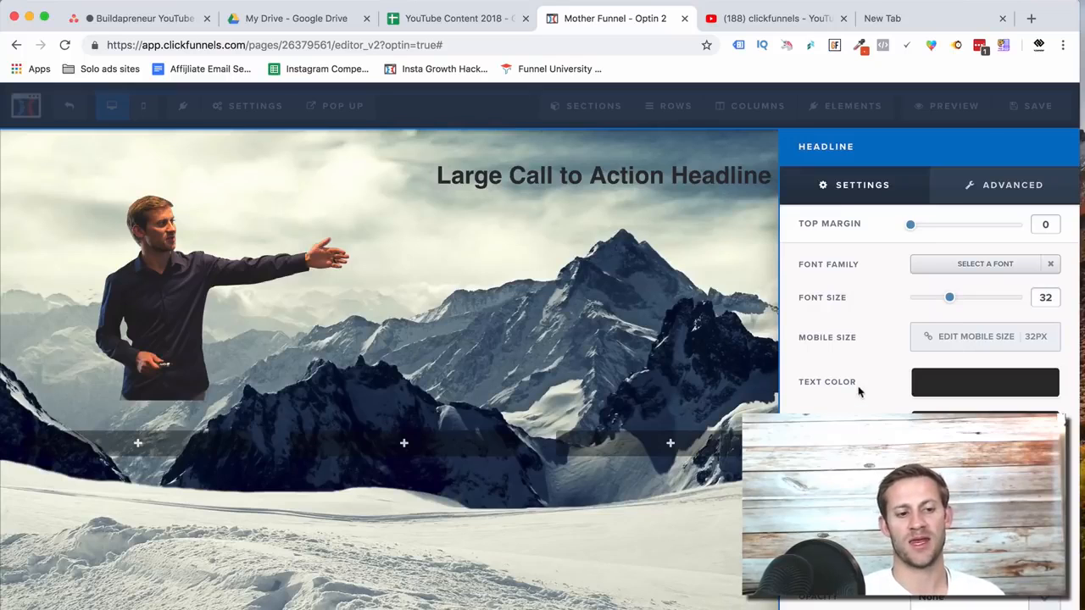
pyautogui.moveTo(950, 301); pyautogui.dragTo(971, 300)
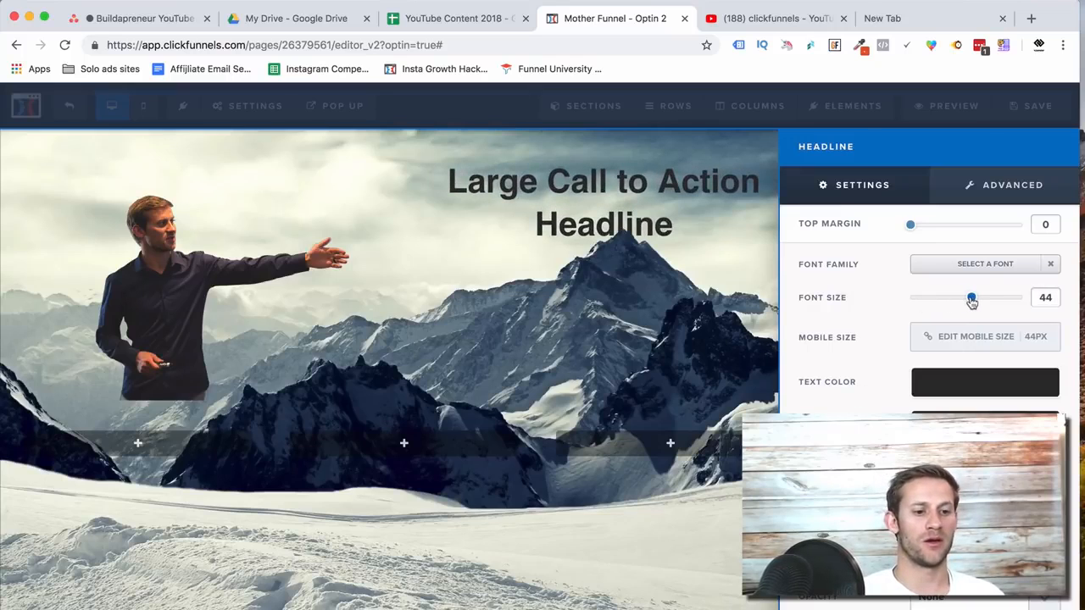
pyautogui.click(944, 390)
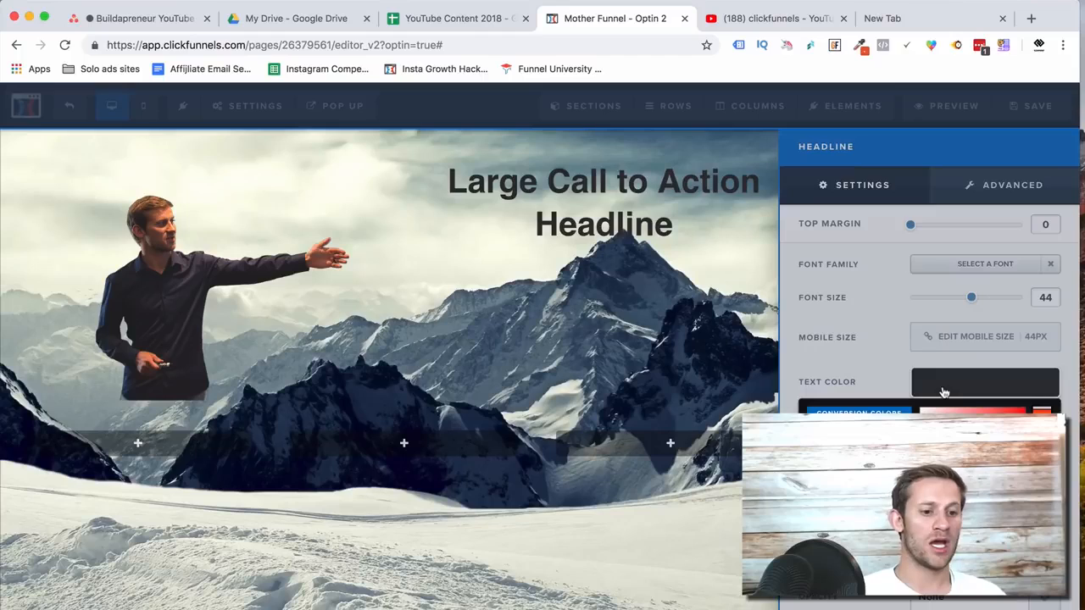
pyautogui.click(919, 407)
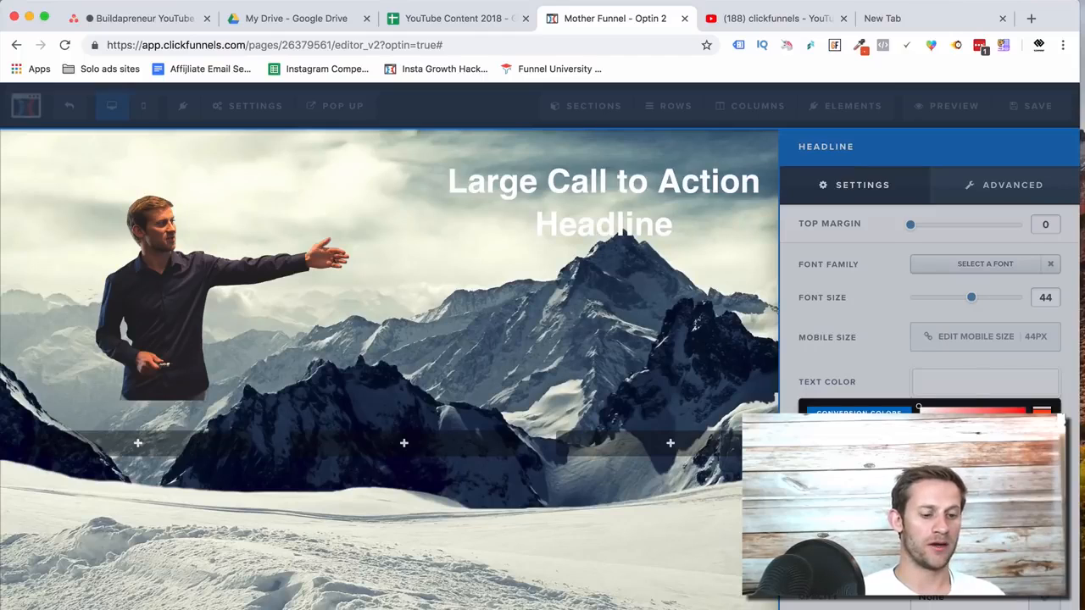
pyautogui.click(826, 365)
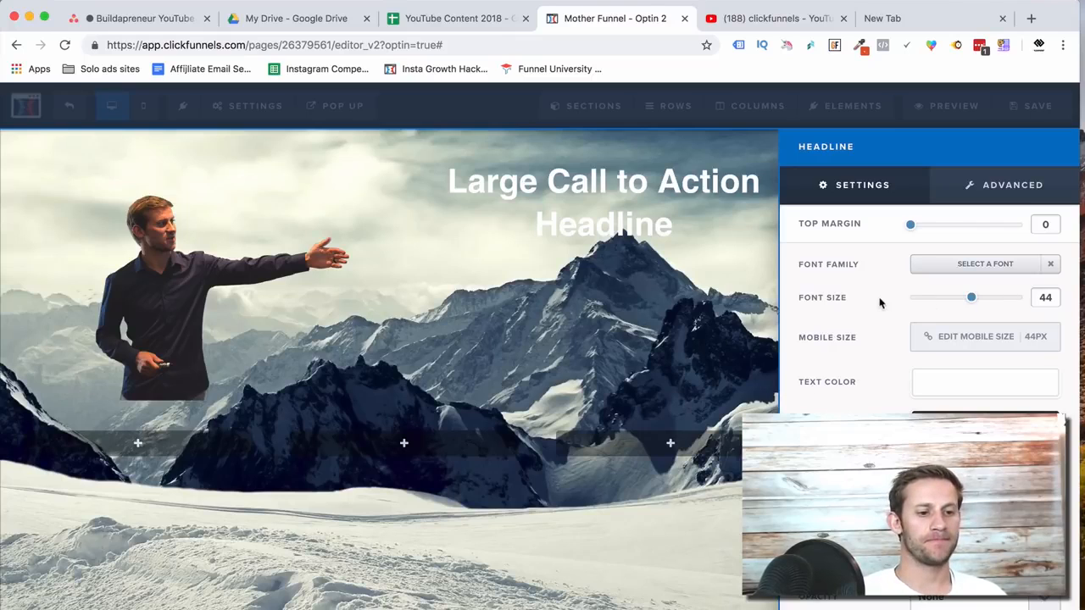
# Change the headline's font family to Permanent Marker.
pyautogui.click(957, 264)
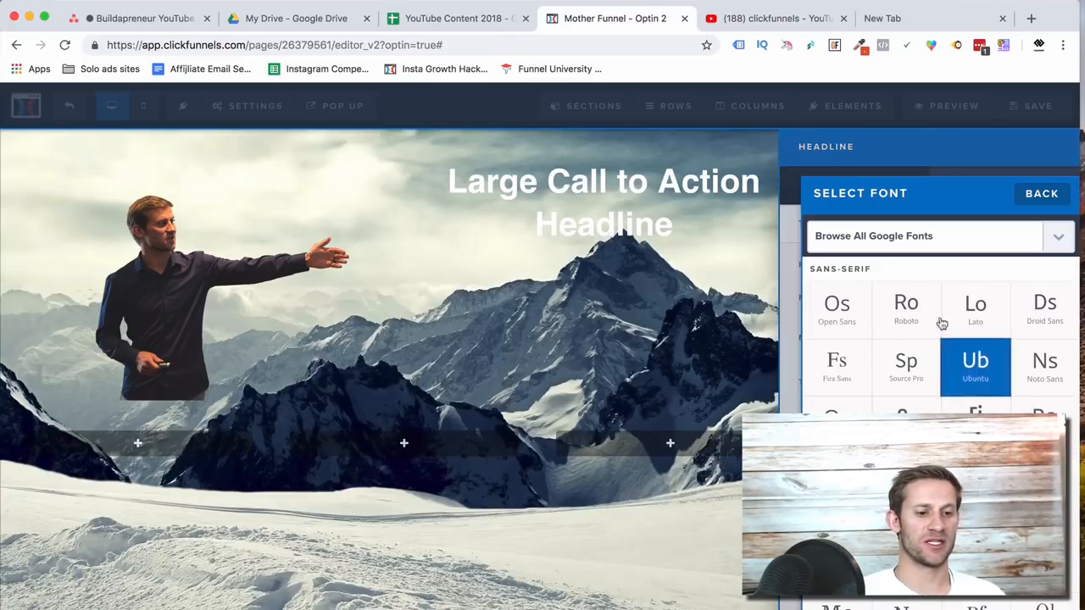
pyautogui.click(958, 242)
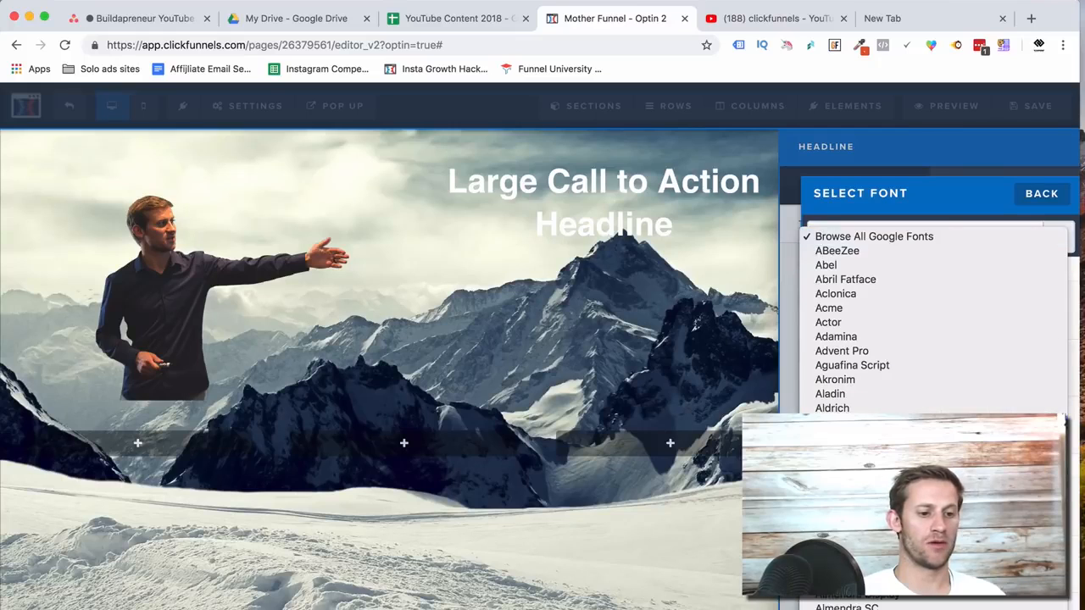
pyautogui.write('perm')
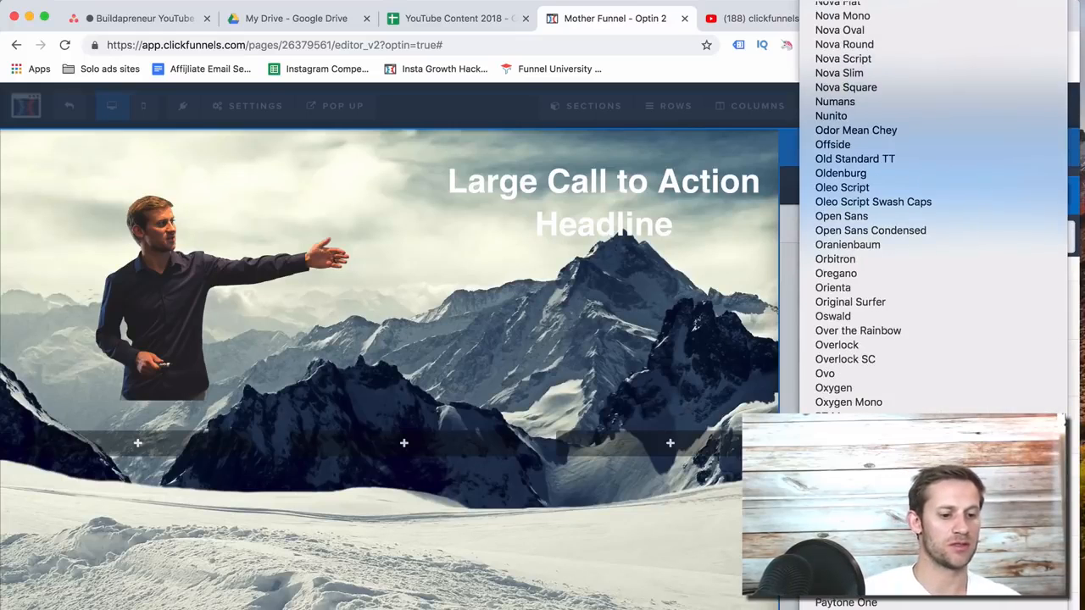
pyautogui.press('Return')
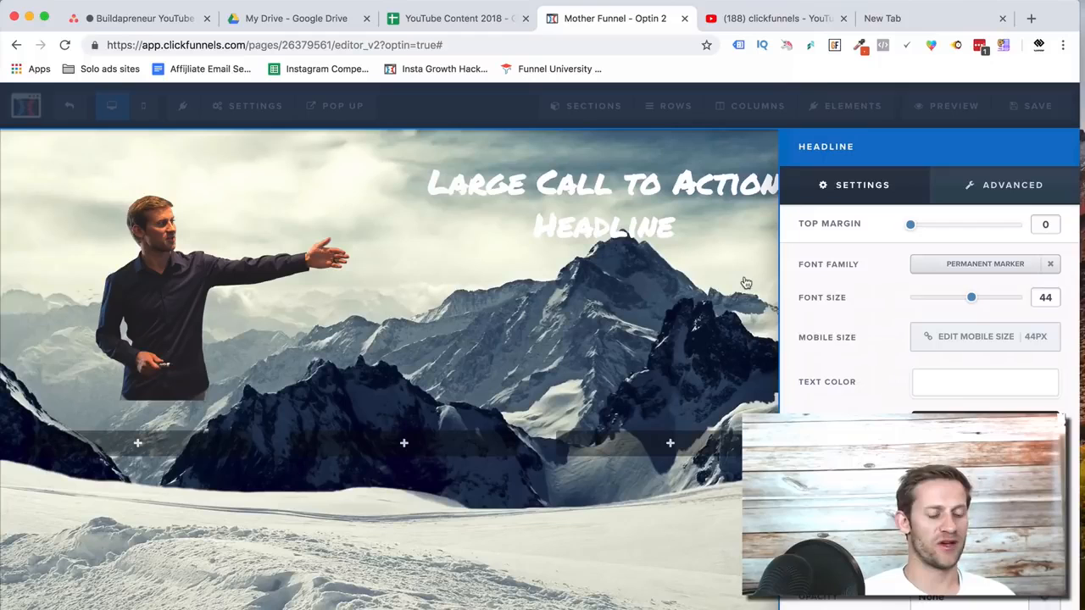
pyautogui.click(682, 253)
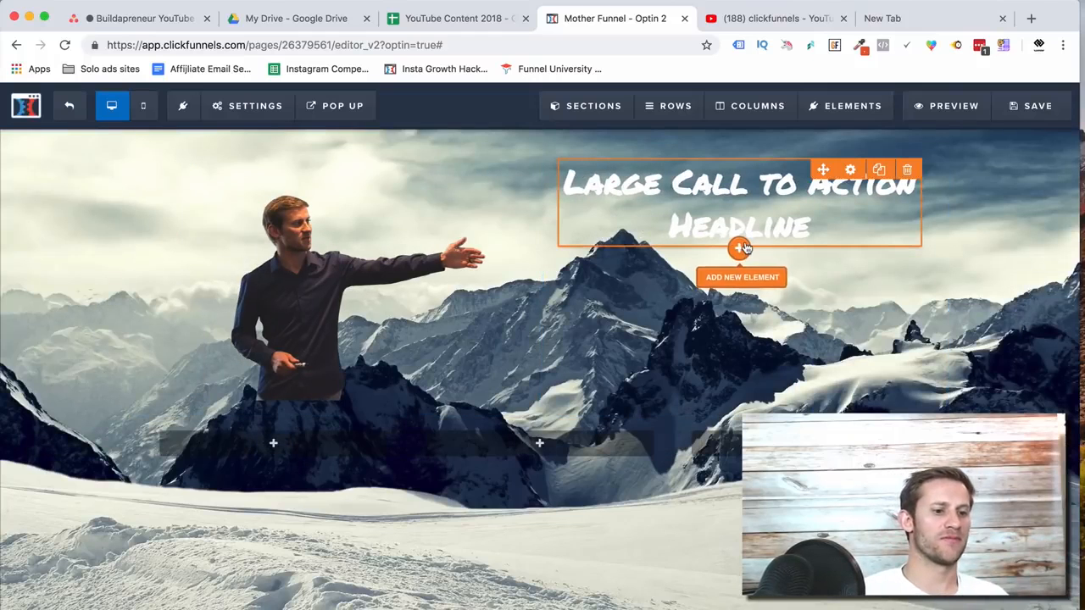
# Give the headline a dark, semi-transparent background.
pyautogui.click(849, 170)
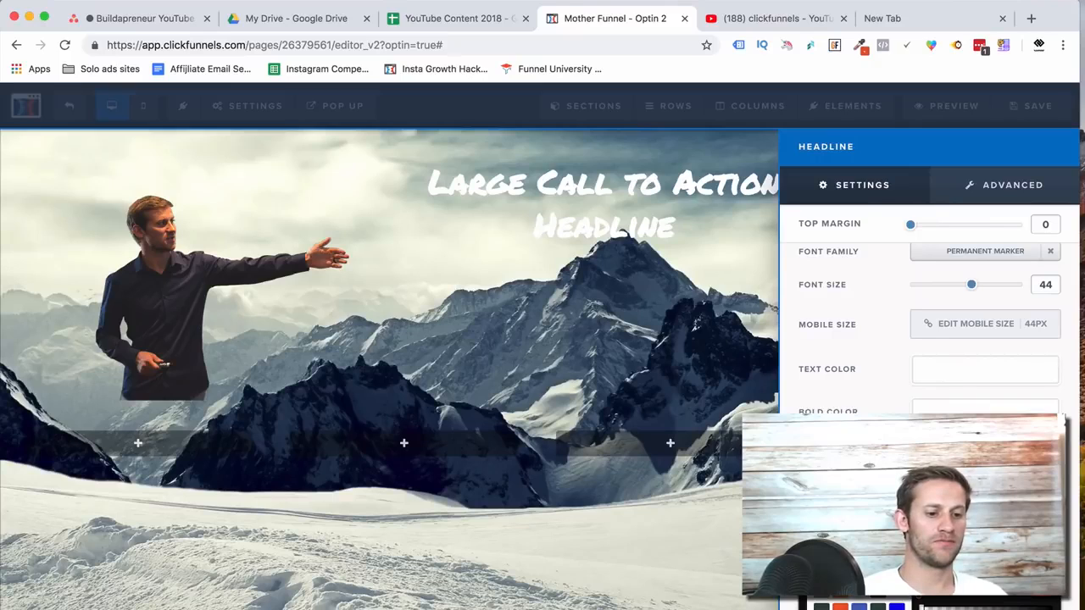
pyautogui.click(840, 588)
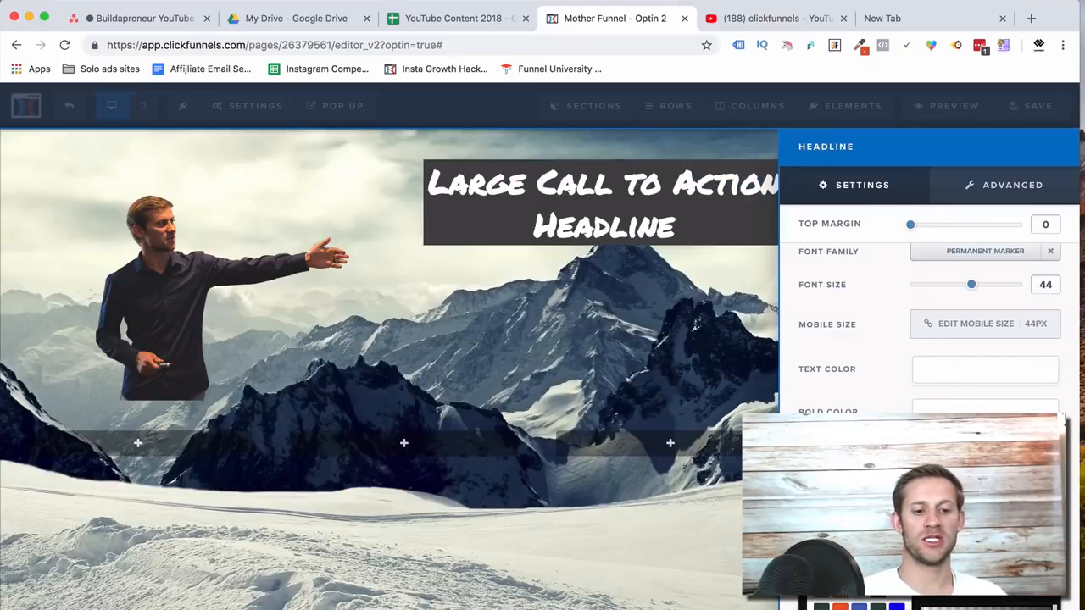
pyautogui.click(980, 605)
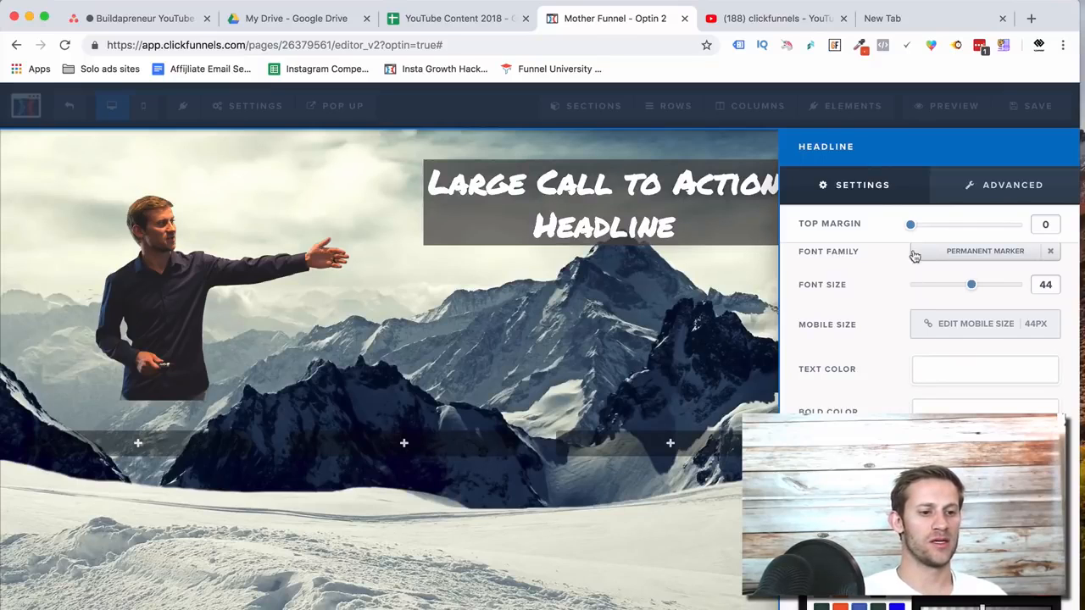
pyautogui.click(897, 335)
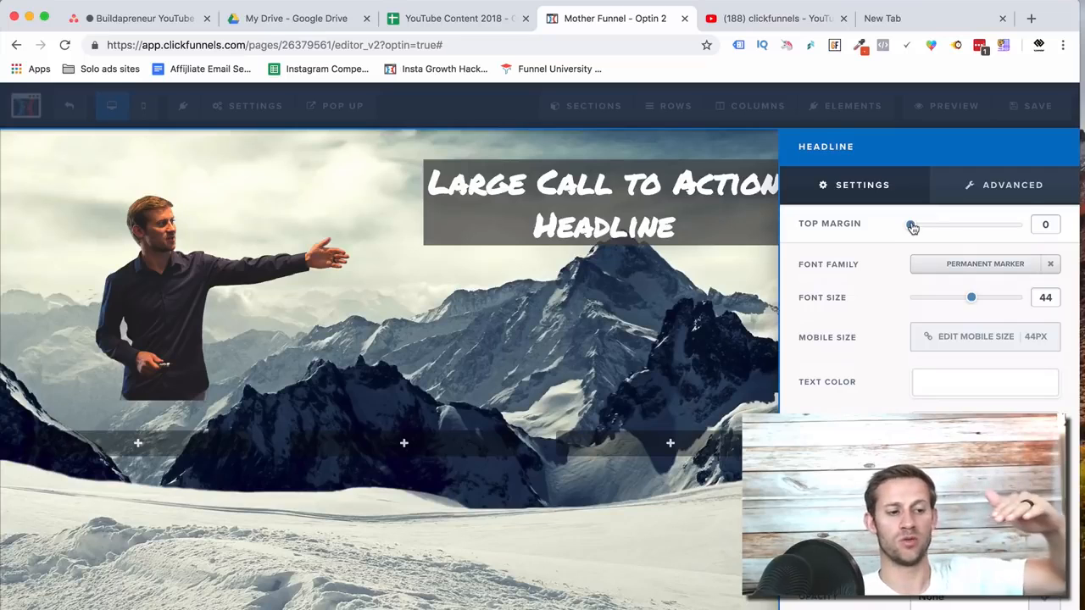
pyautogui.moveTo(911, 227); pyautogui.dragTo(881, 234)
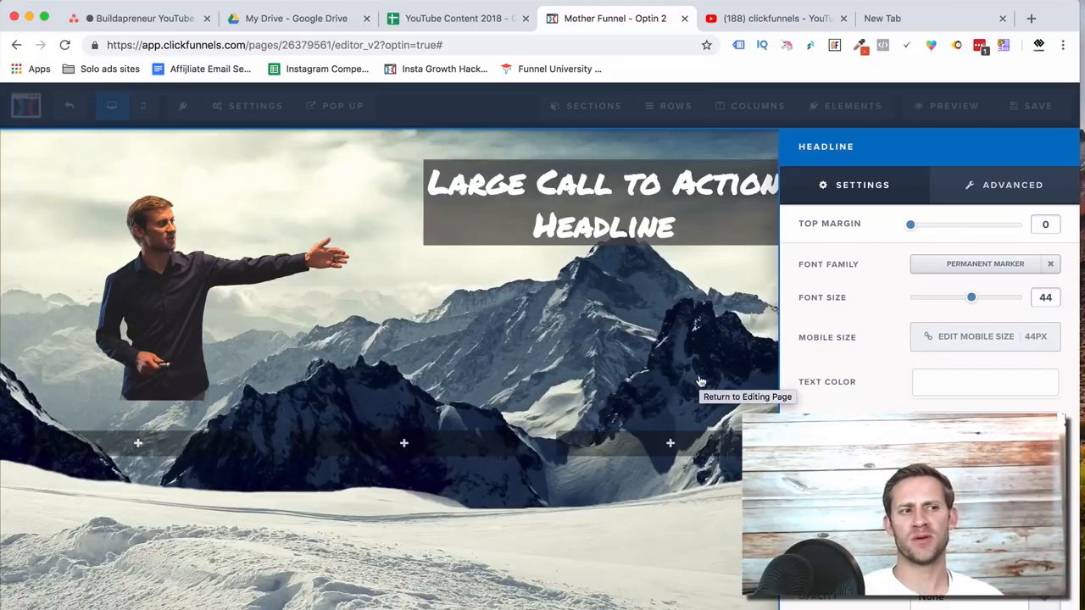
pyautogui.click(599, 376)
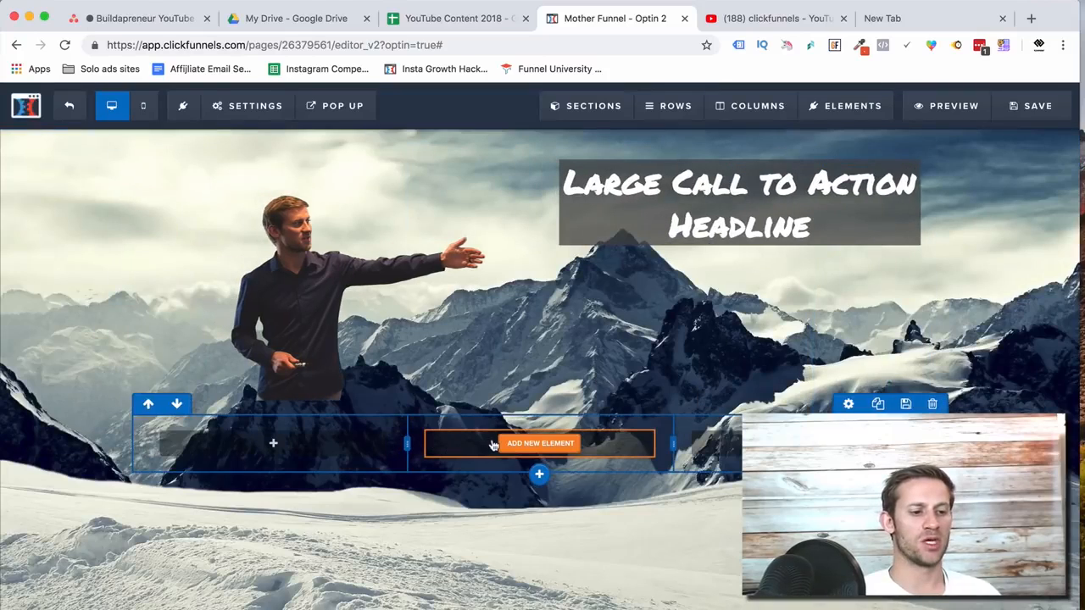
# Place an Input element directly below the headline in the second column.
pyautogui.click(500, 444)
pyautogui.scroll(-2, 847, 339)
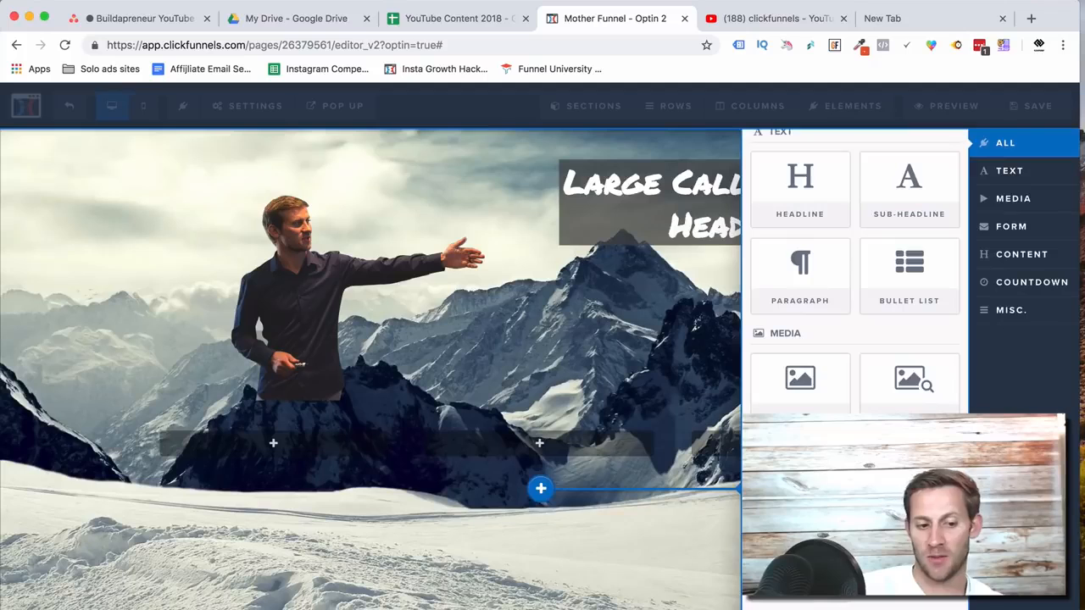
pyautogui.scroll(-3, 855, 339)
pyautogui.scroll(-3, 841, 245)
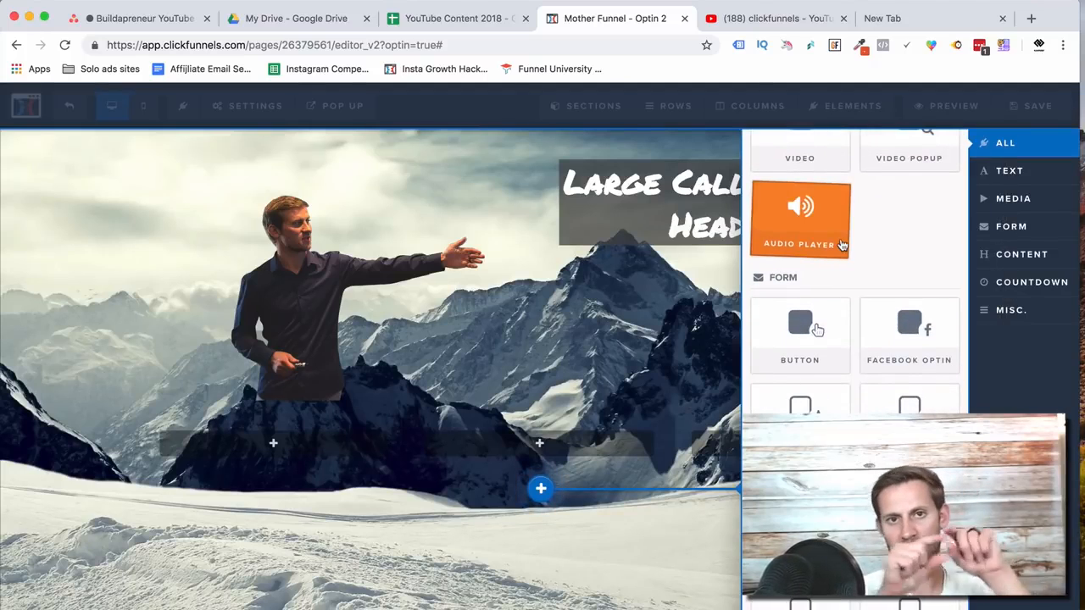
pyautogui.scroll(-1, 842, 245)
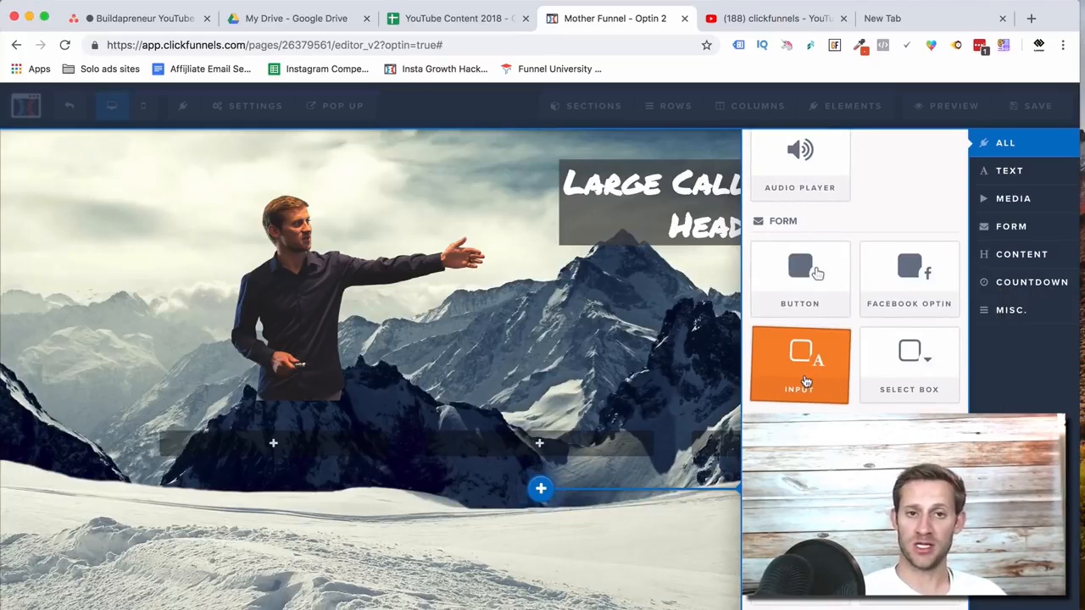
pyautogui.moveTo(774, 368); pyautogui.dragTo(647, 251)
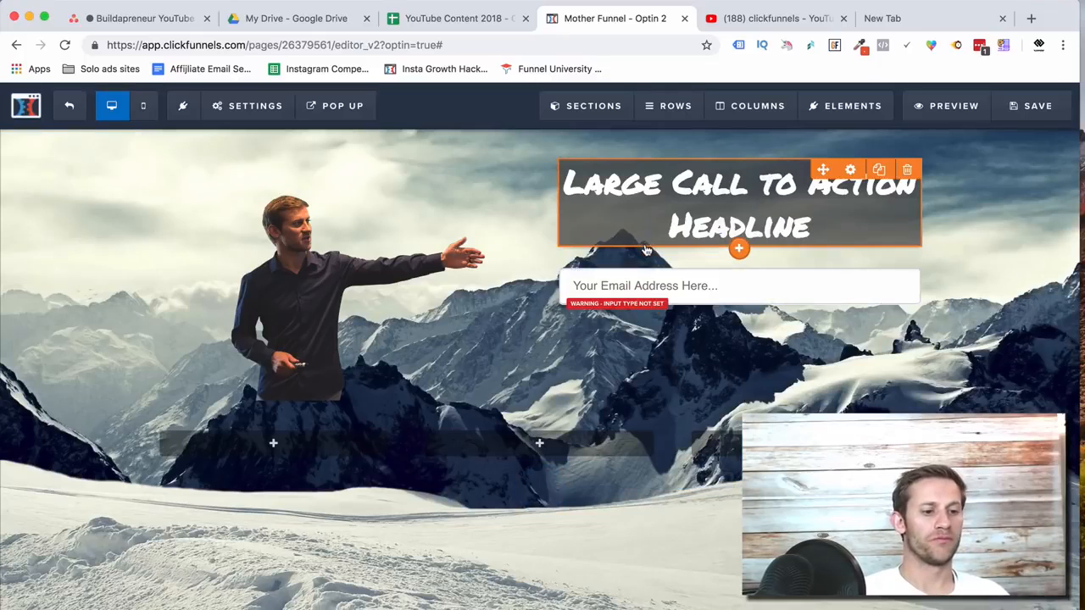
# Set the input field's type to Email Address.
pyautogui.click(731, 294)
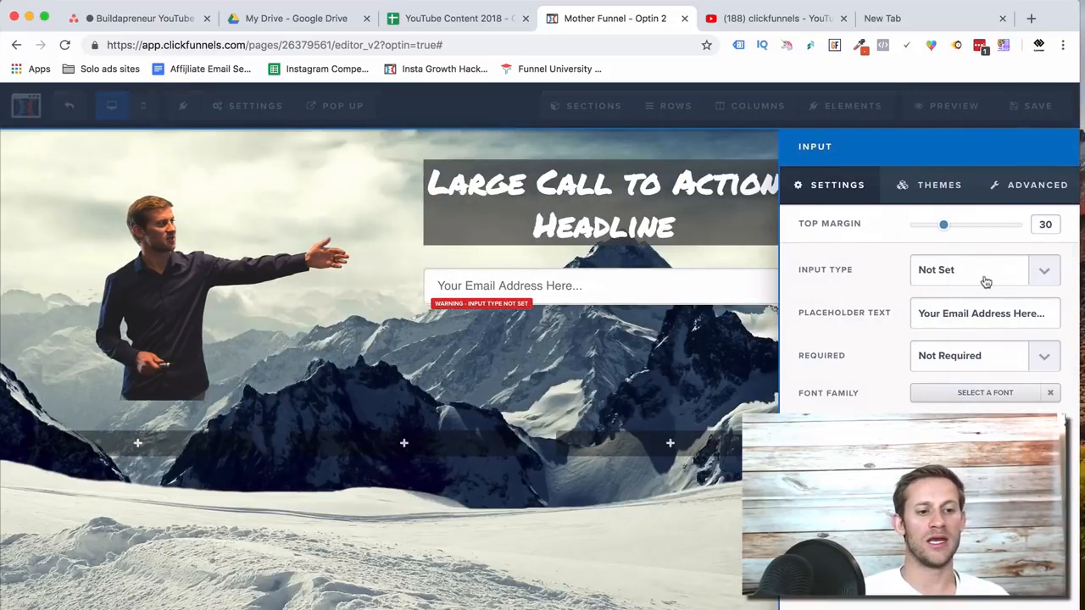
pyautogui.click(987, 280)
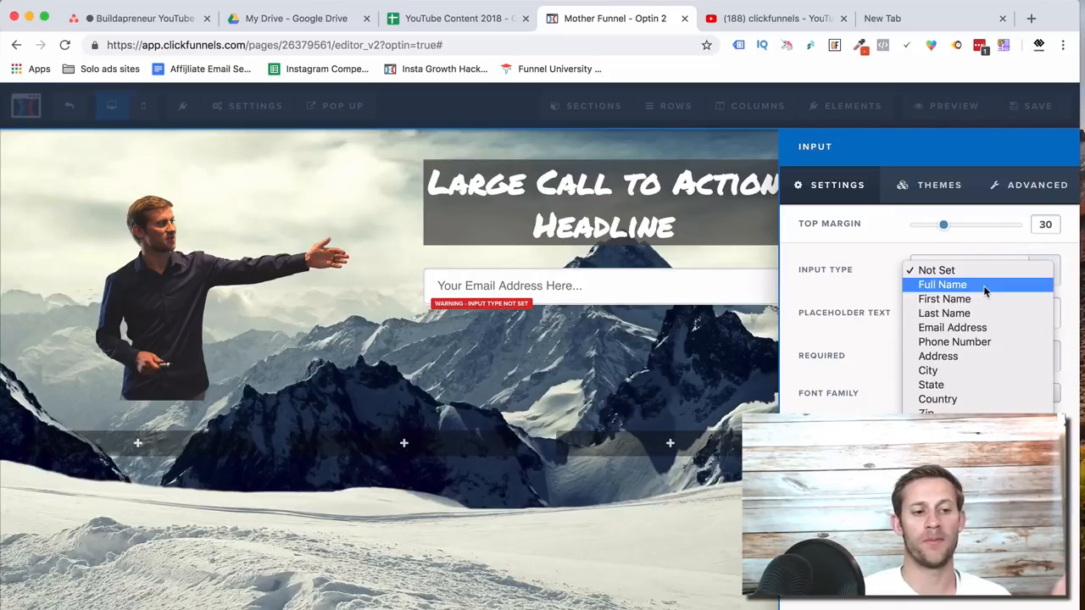
pyautogui.click(974, 331)
pyautogui.click(652, 378)
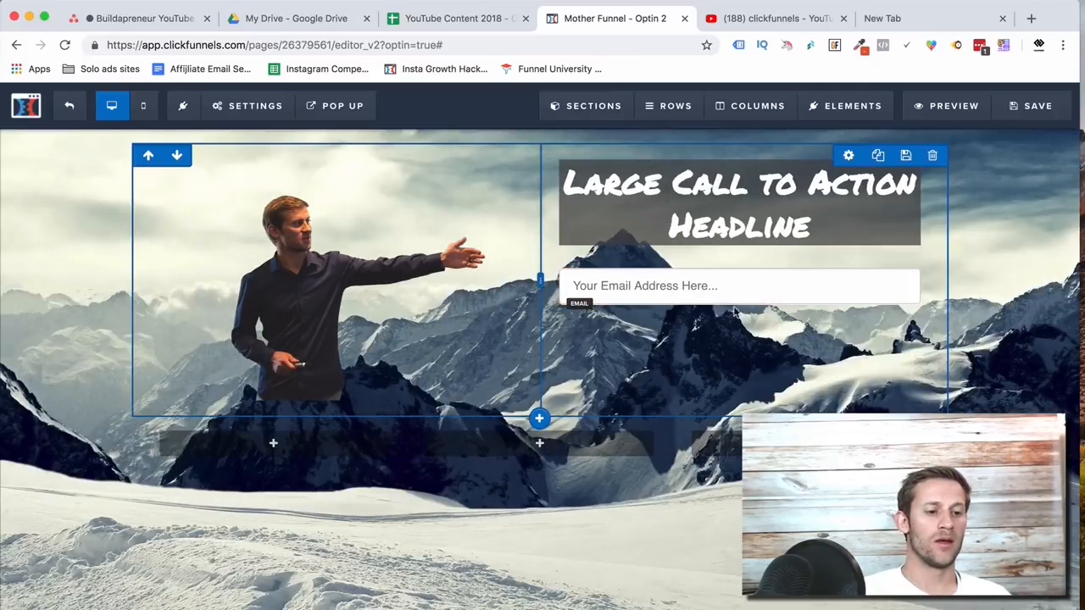
# Find the Button element by searching for "butt" and add it below the email input.
pyautogui.click(739, 307)
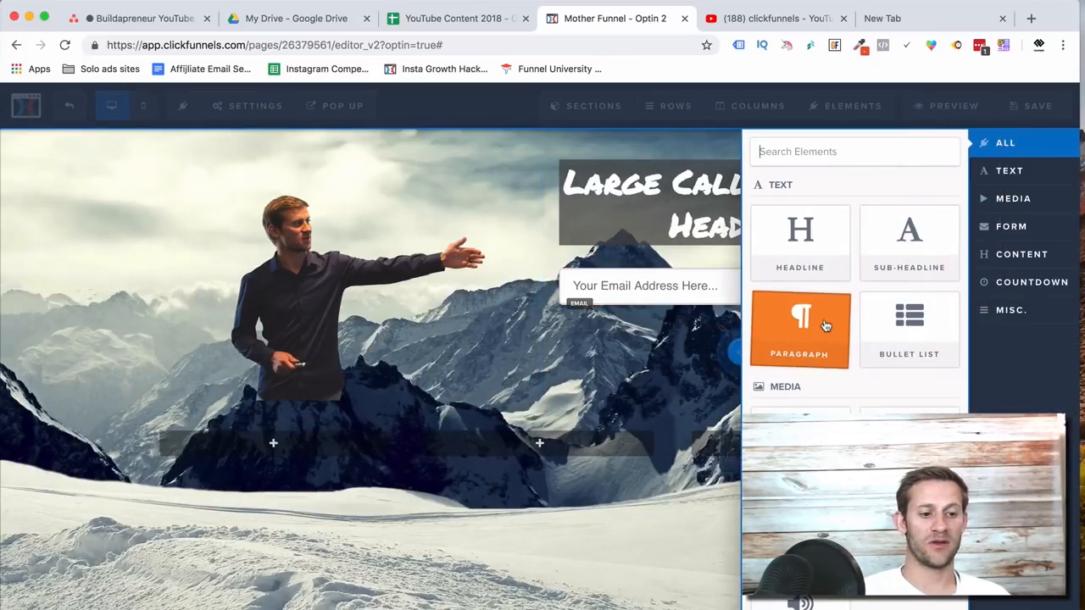
pyautogui.click(847, 156)
pyautogui.write('butt')
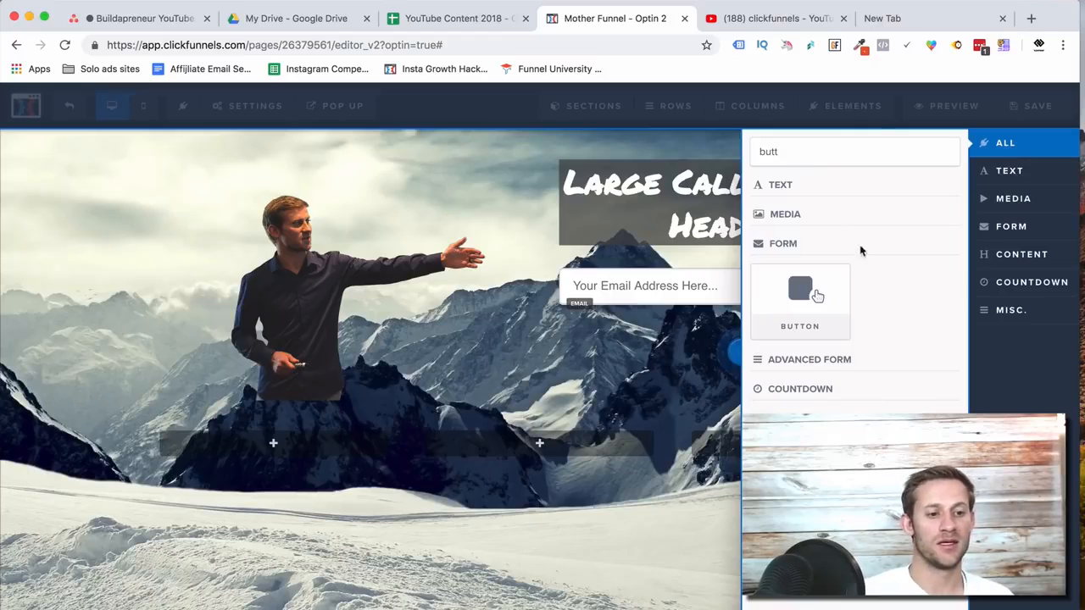
pyautogui.click(811, 294)
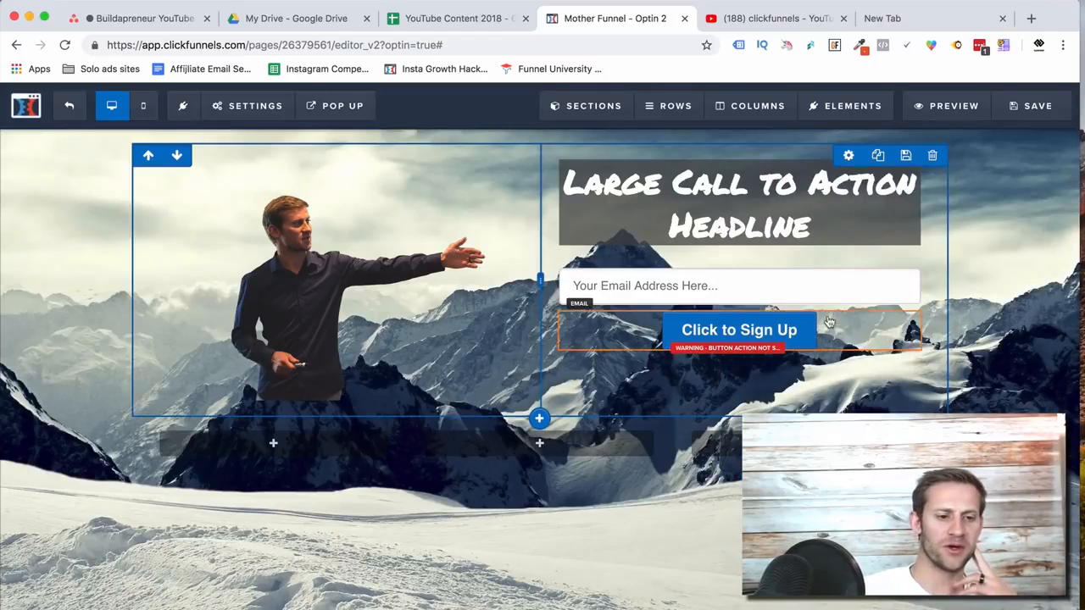
# Change the sign-up button's background to orange-red and open its advanced style settings.
pyautogui.click(851, 304)
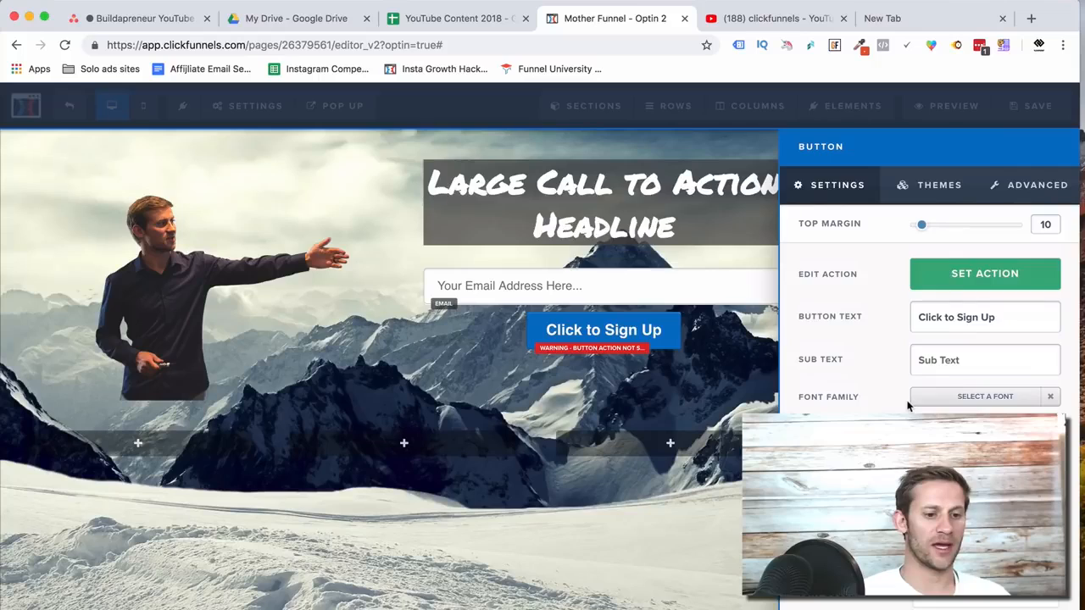
pyautogui.click(985, 586)
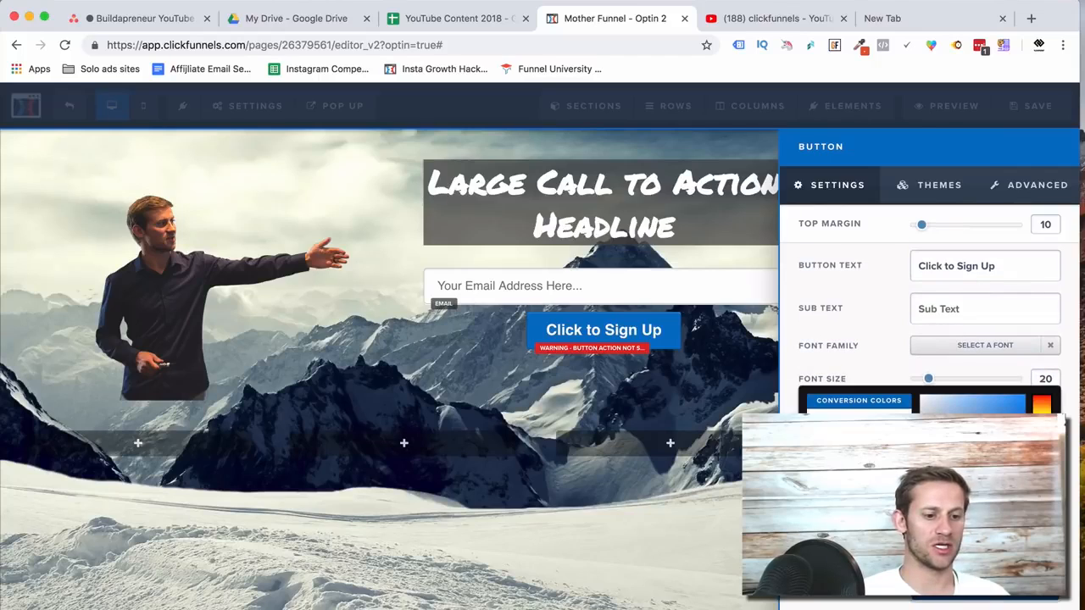
pyautogui.click(856, 449)
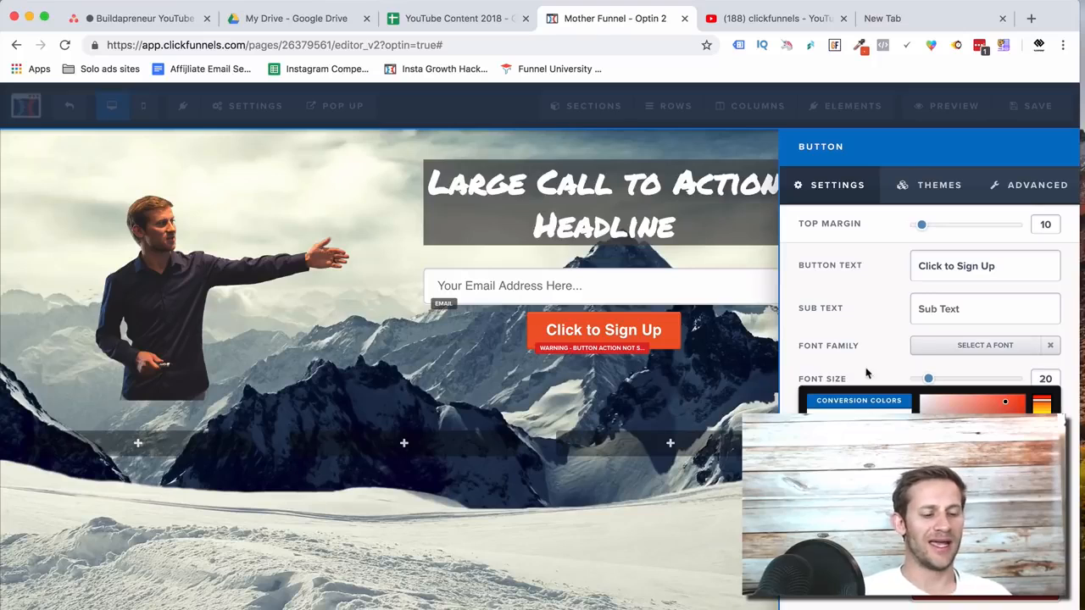
pyautogui.click(997, 190)
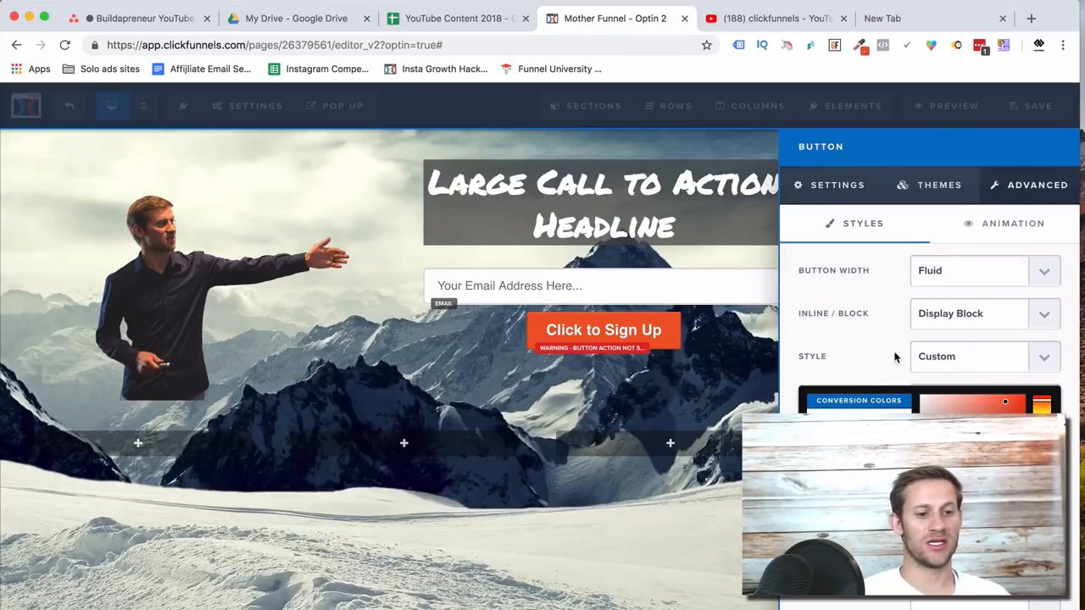
# Set the sign-up button's width to Fill Width.
pyautogui.click(871, 364)
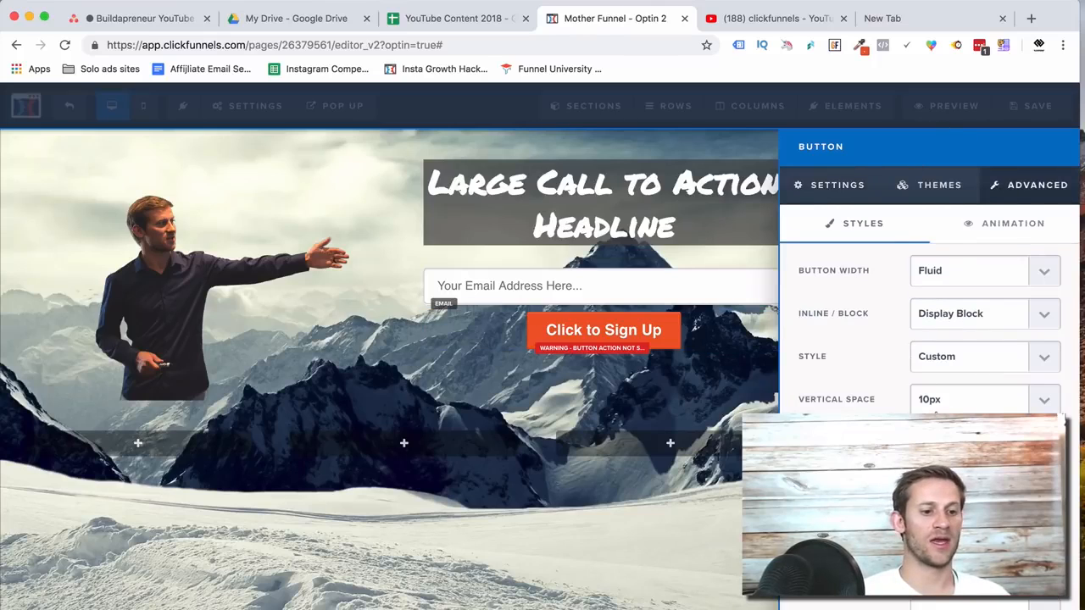
pyautogui.click(968, 283)
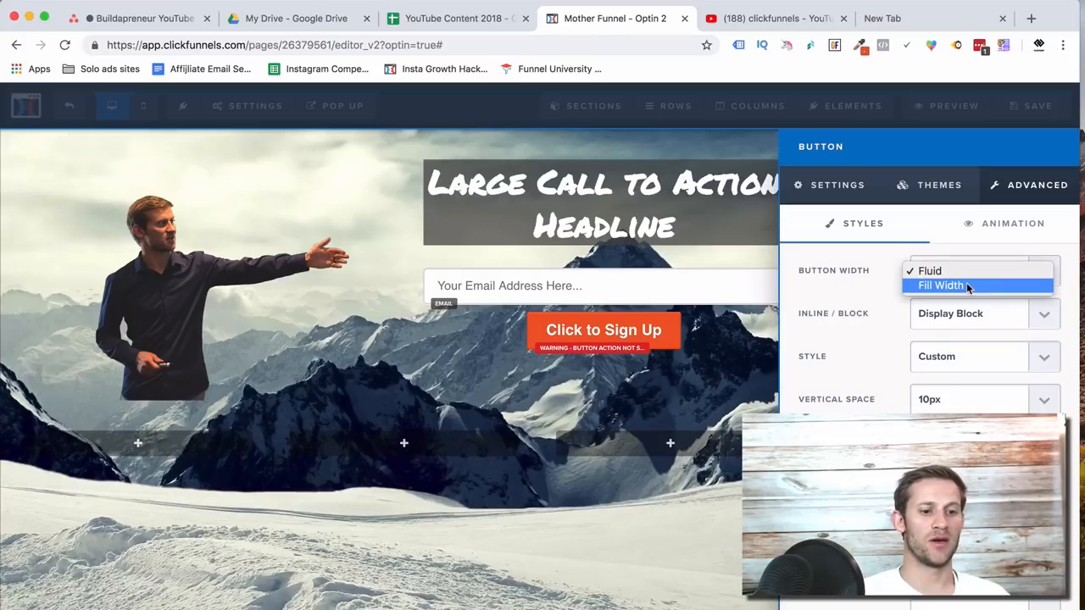
pyautogui.click(968, 287)
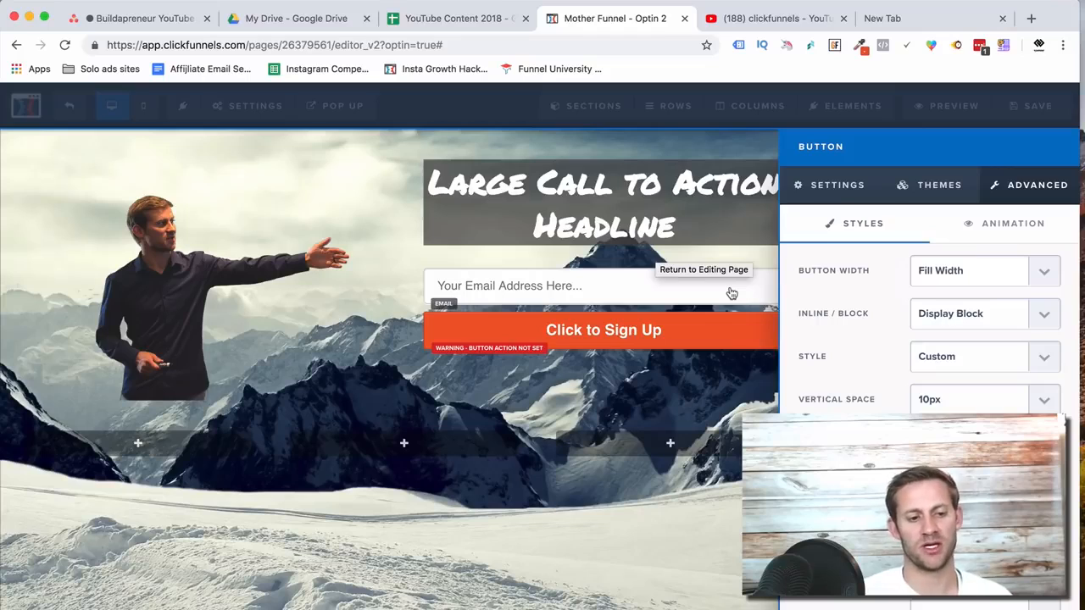
# Try heavily rounded corners on the sign-up button and restore its square corners.
pyautogui.scroll(-1, 847, 551)
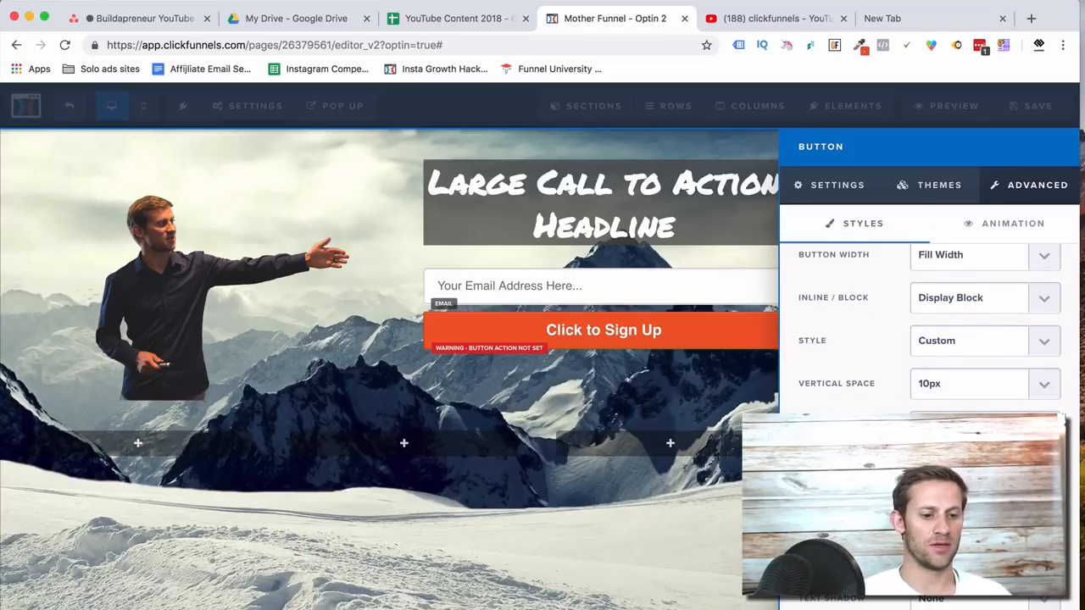
pyautogui.click(969, 525)
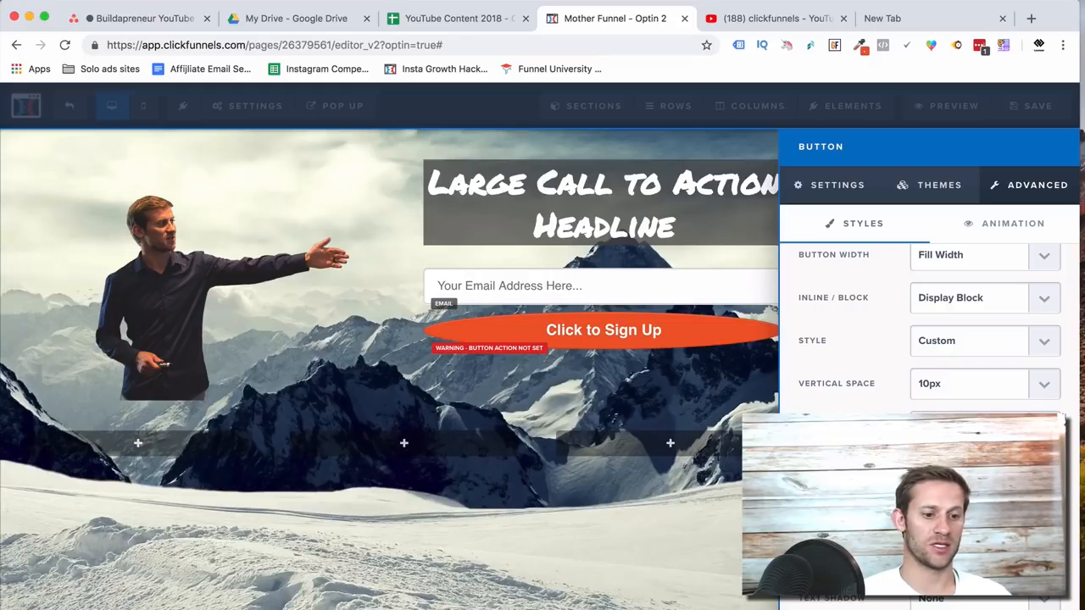
pyautogui.click(974, 419)
pyautogui.click(944, 369)
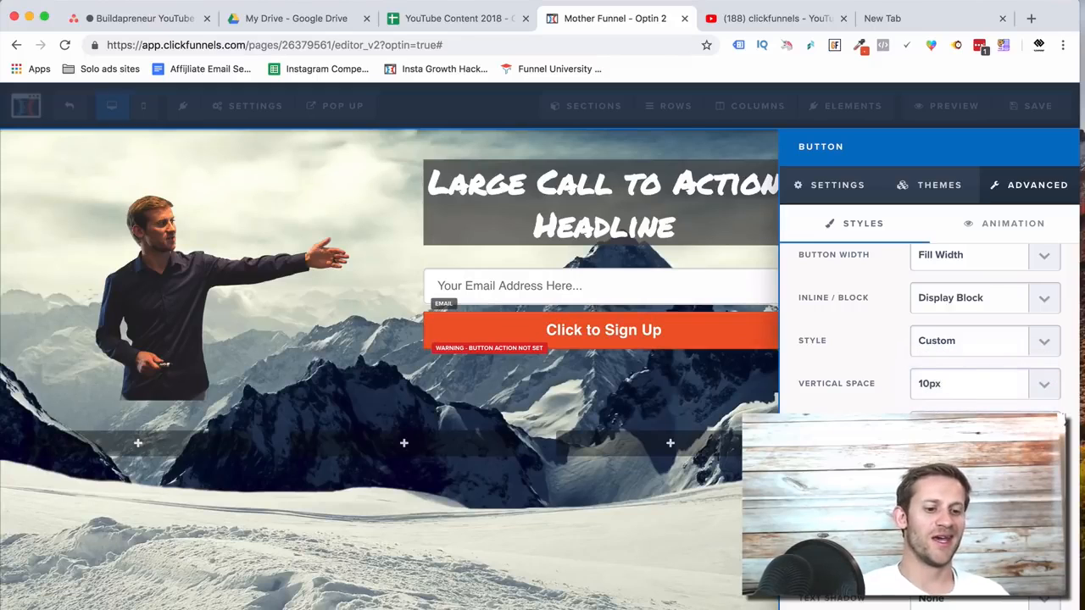
pyautogui.click(675, 411)
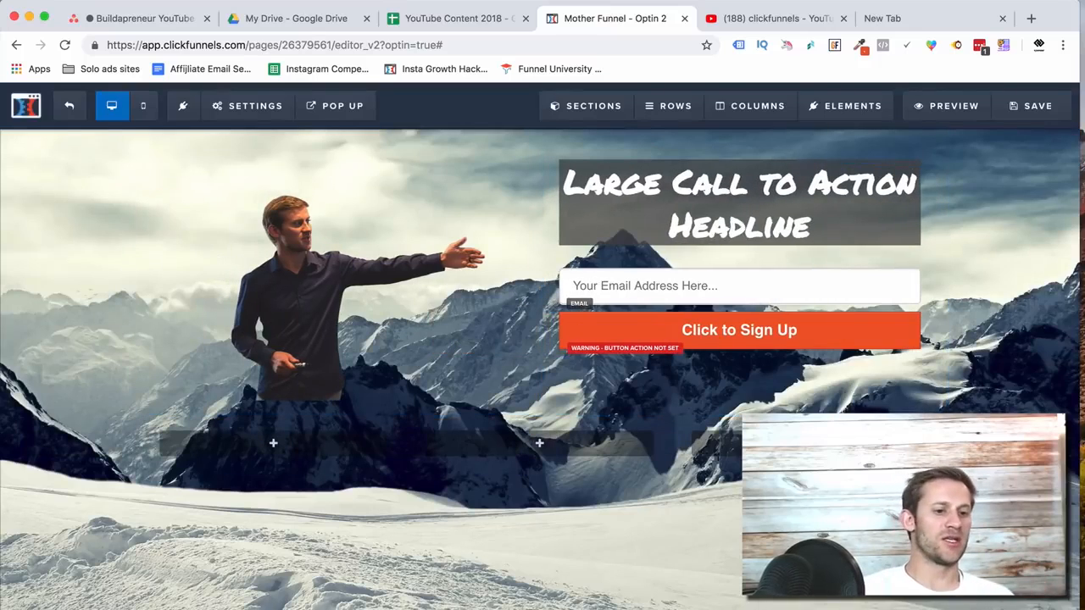
# Replace the headline text with "Change the text. Buy My Stuff".
pyautogui.tripleClick(732, 212)
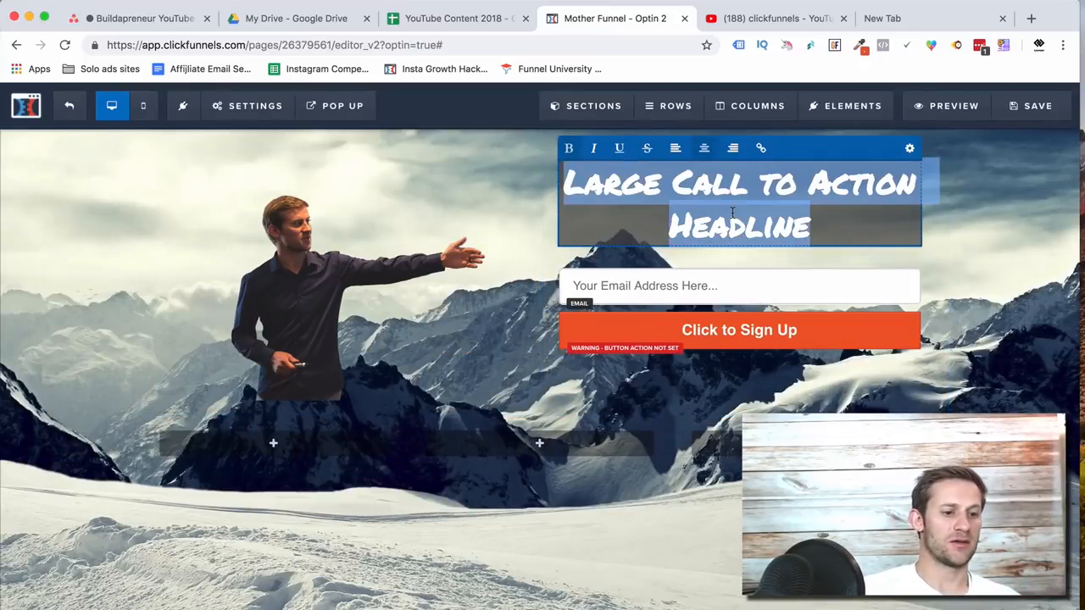
pyautogui.write('Change the text.')
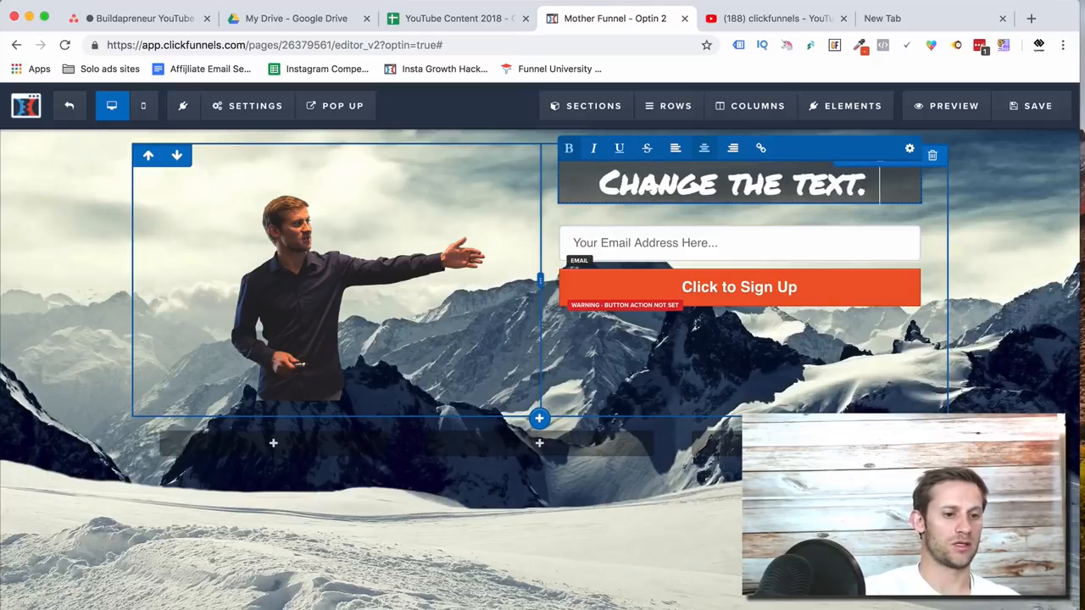
pyautogui.press('Return')
pyautogui.write('BNuyu')
pyautogui.press('BackSpace')
pyautogui.press('BackSpace')
pyautogui.press('BackSpace')
pyautogui.press('BackSpace')
pyautogui.write('uy M')
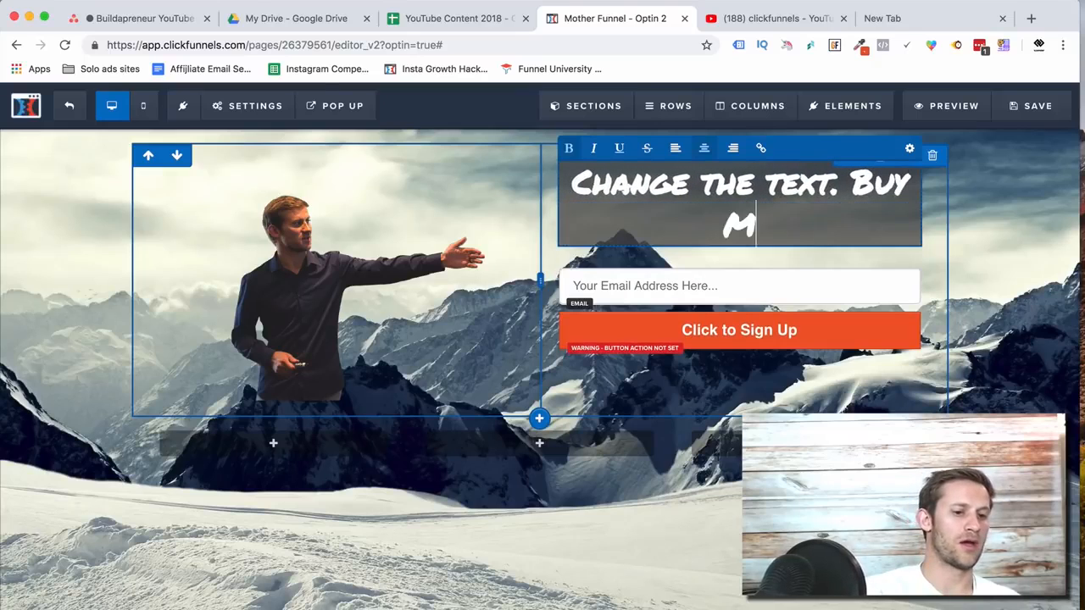
pyautogui.write('y Stuff')
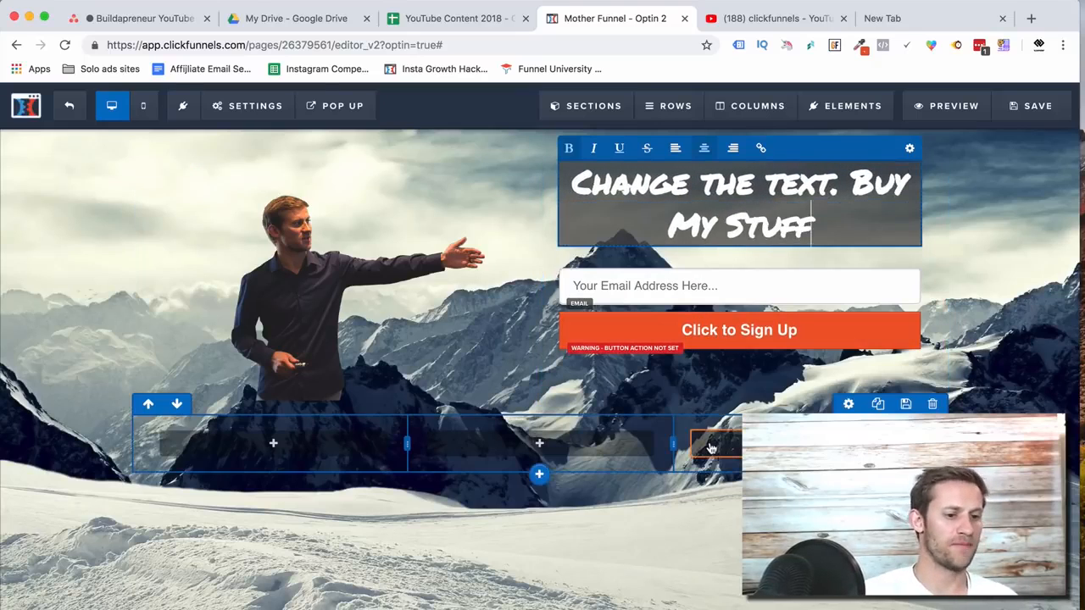
pyautogui.click(697, 478)
# Try to reduce the top margin of the image in the first column.
pyautogui.moveTo(449, 358)
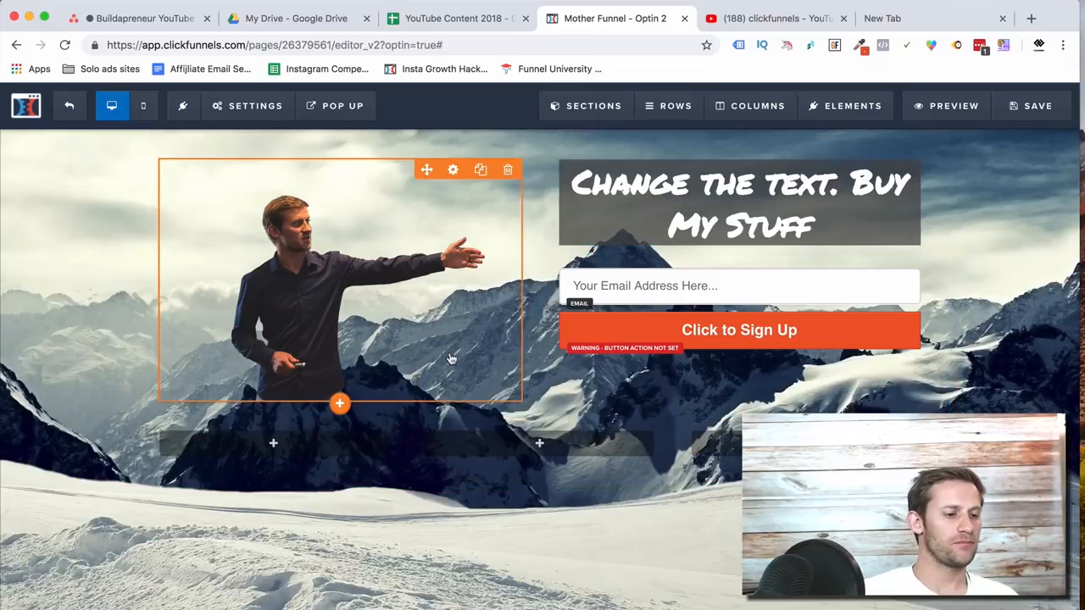
pyautogui.click(453, 171)
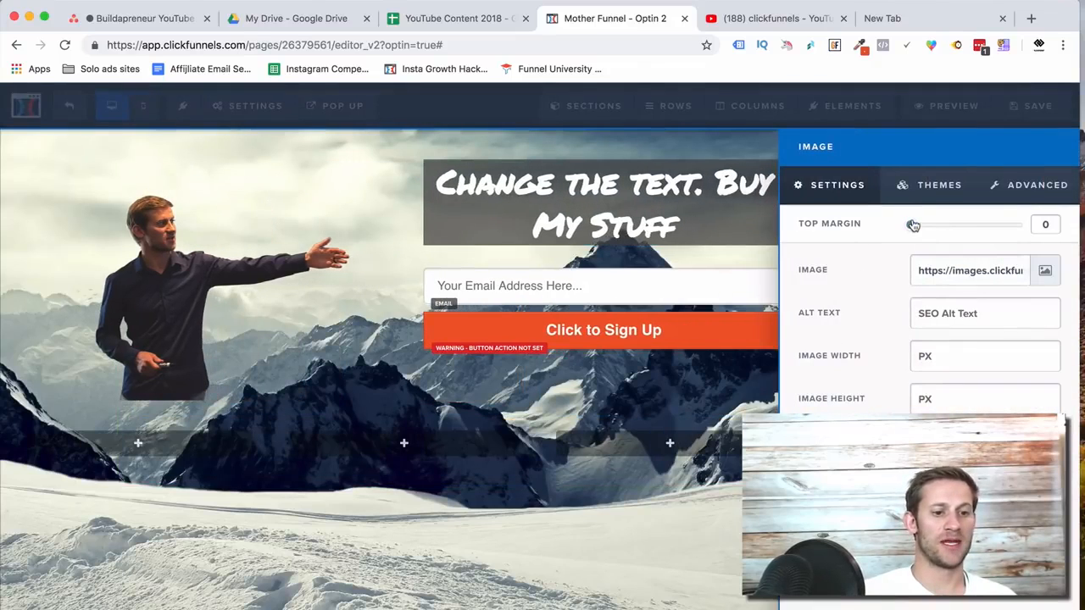
pyautogui.moveTo(909, 223); pyautogui.dragTo(811, 222)
pyautogui.click(716, 537)
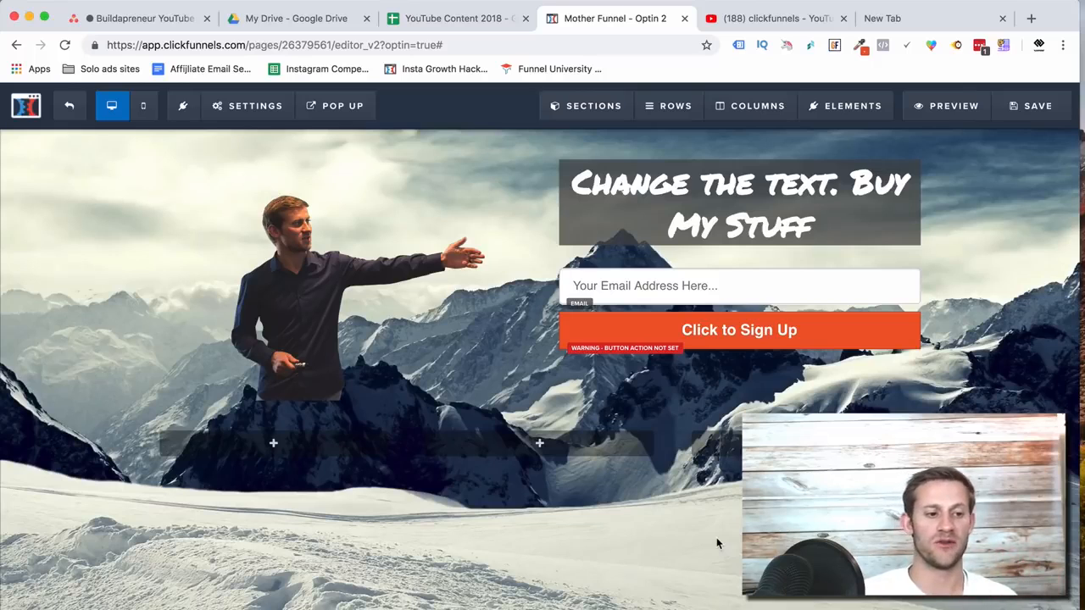
# Set the sign-up button's action to Submit Order / Submit Form.
pyautogui.moveTo(797, 333)
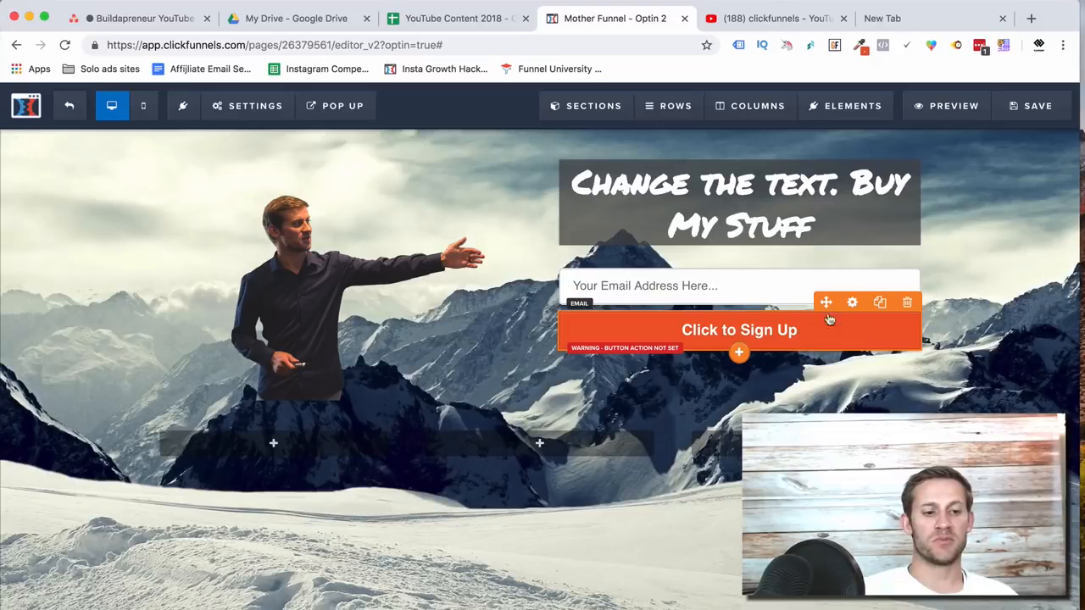
pyautogui.click(851, 303)
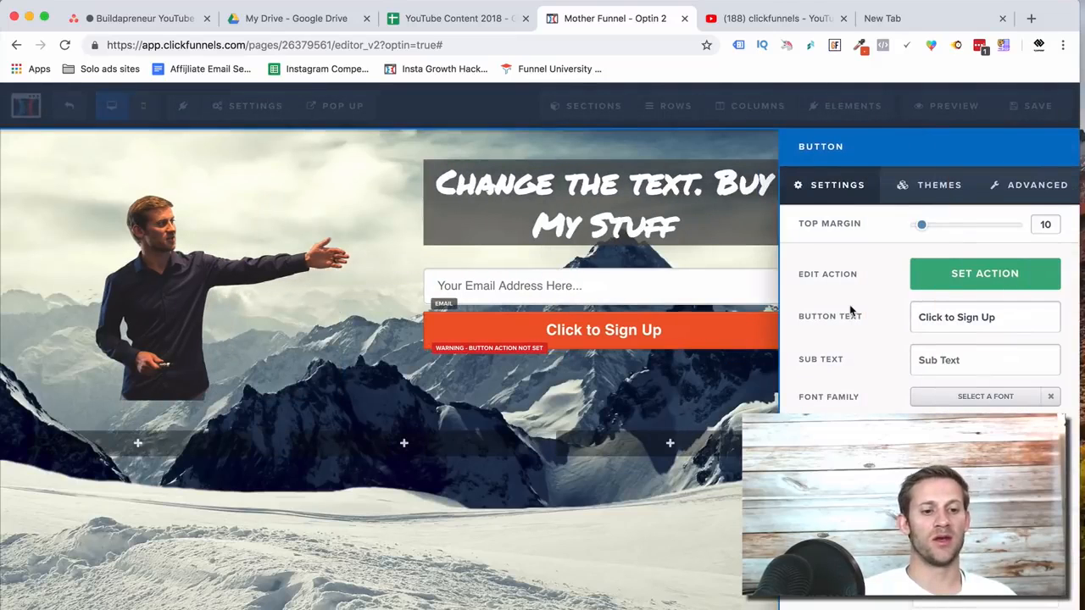
pyautogui.click(915, 285)
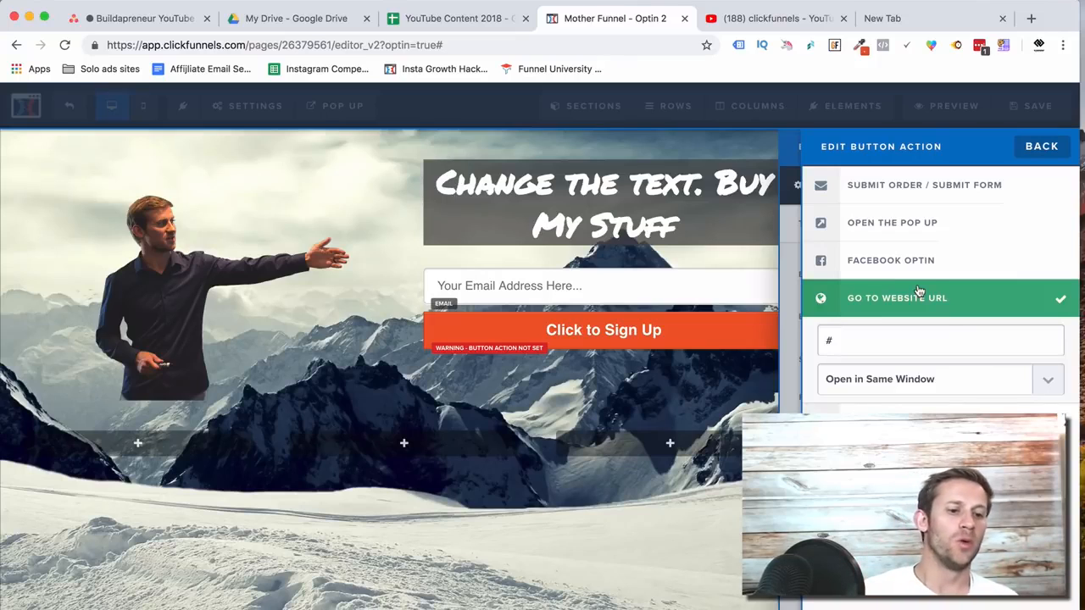
pyautogui.click(911, 195)
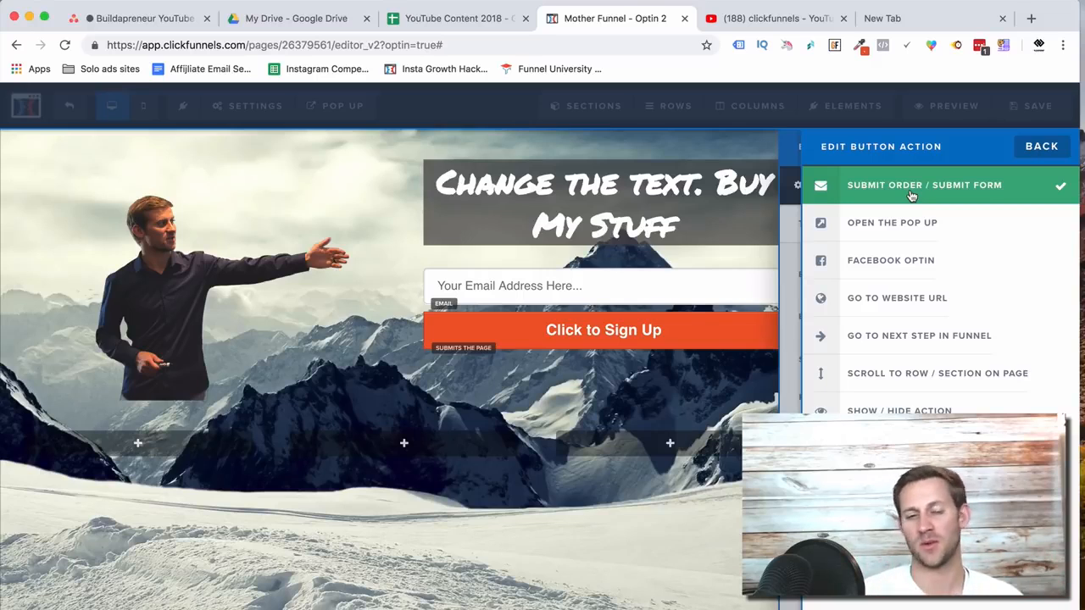
pyautogui.click(552, 404)
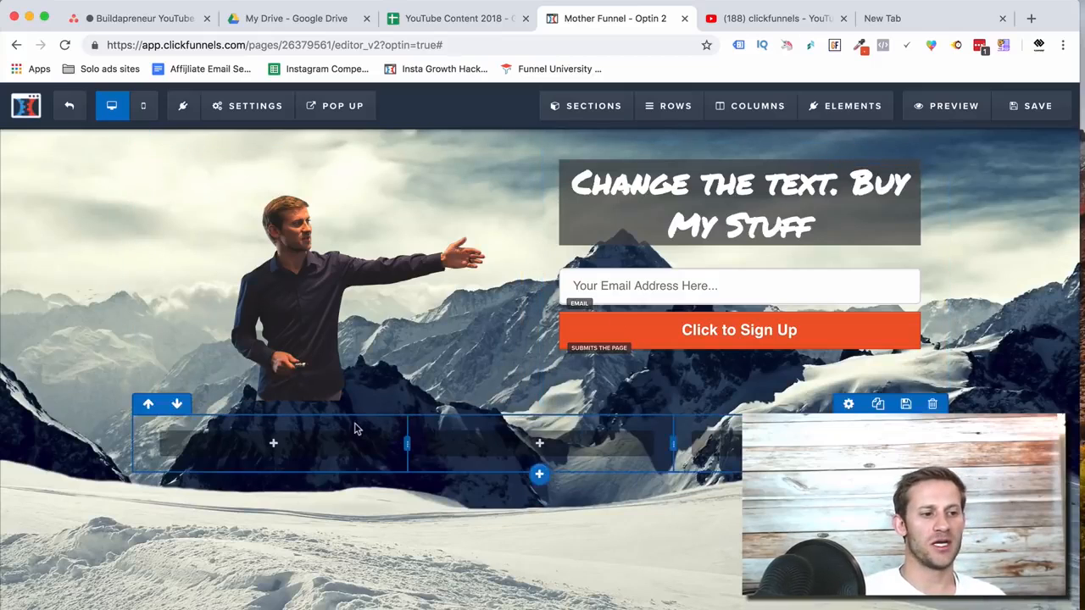
# Select Active Campaign as the page's email integration and look over its available integration actions.
pyautogui.moveTo(246, 106)
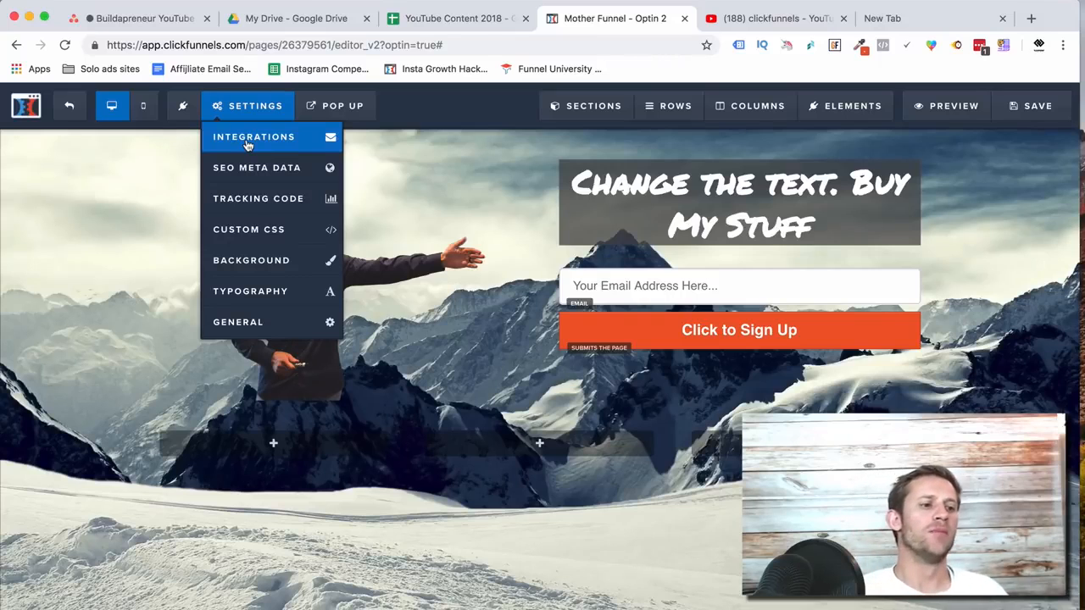
pyautogui.click(247, 145)
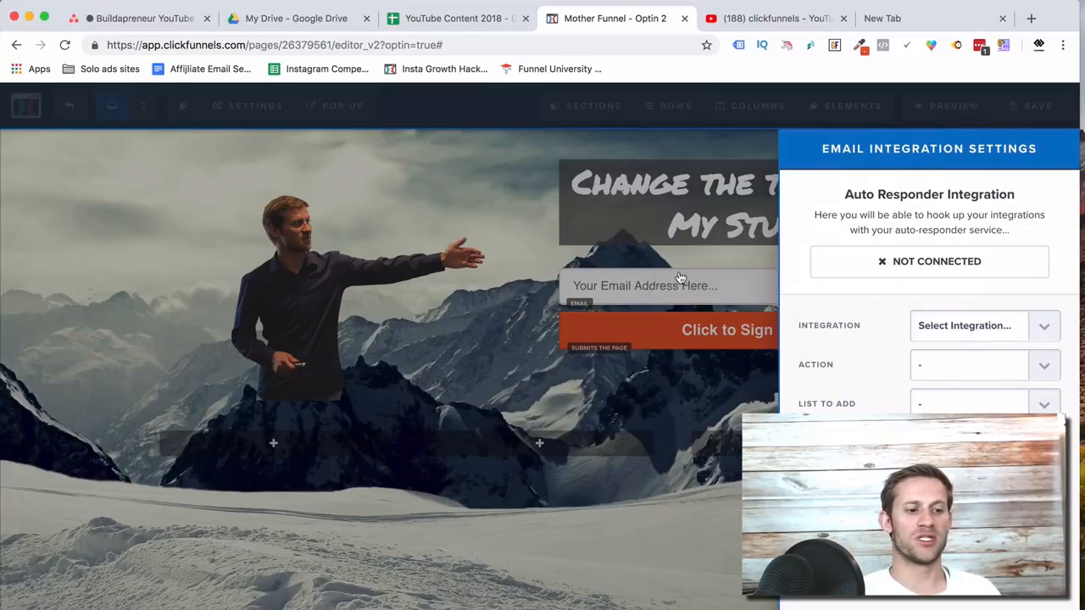
pyautogui.click(966, 325)
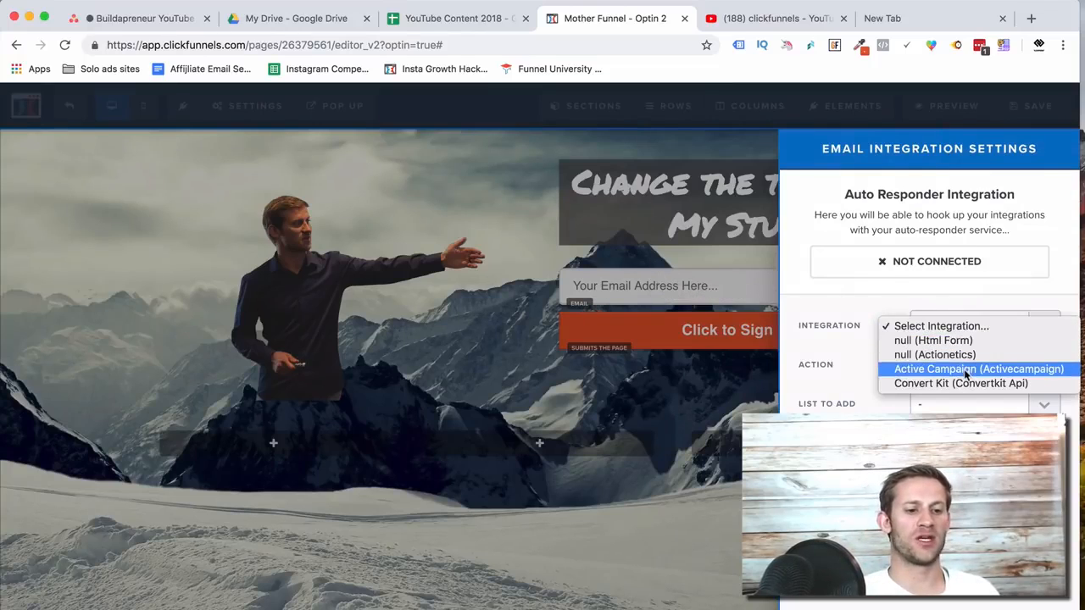
pyautogui.click(966, 373)
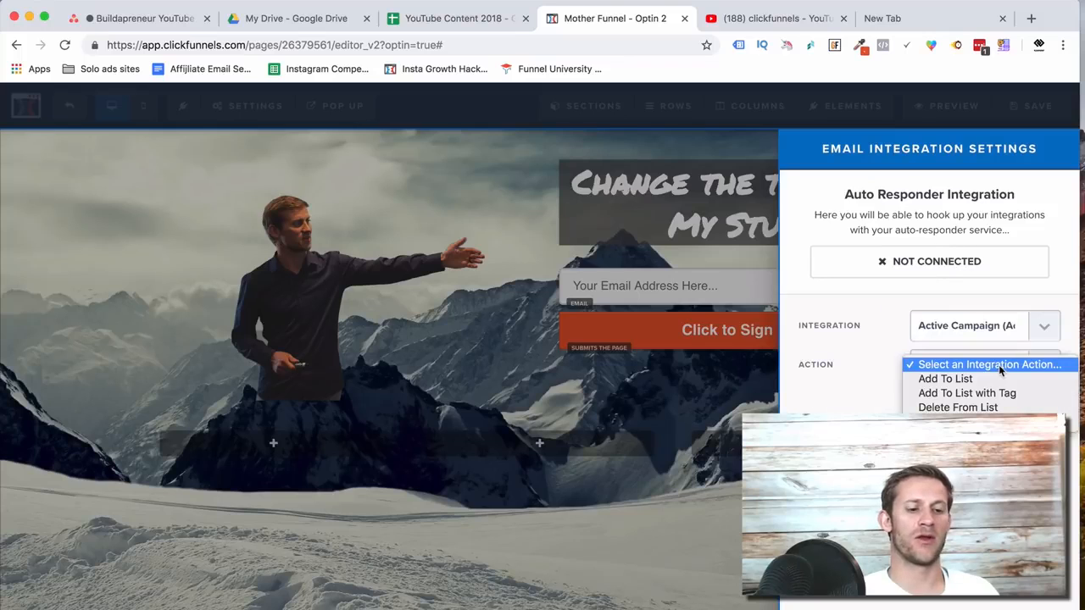
pyautogui.click(1000, 370)
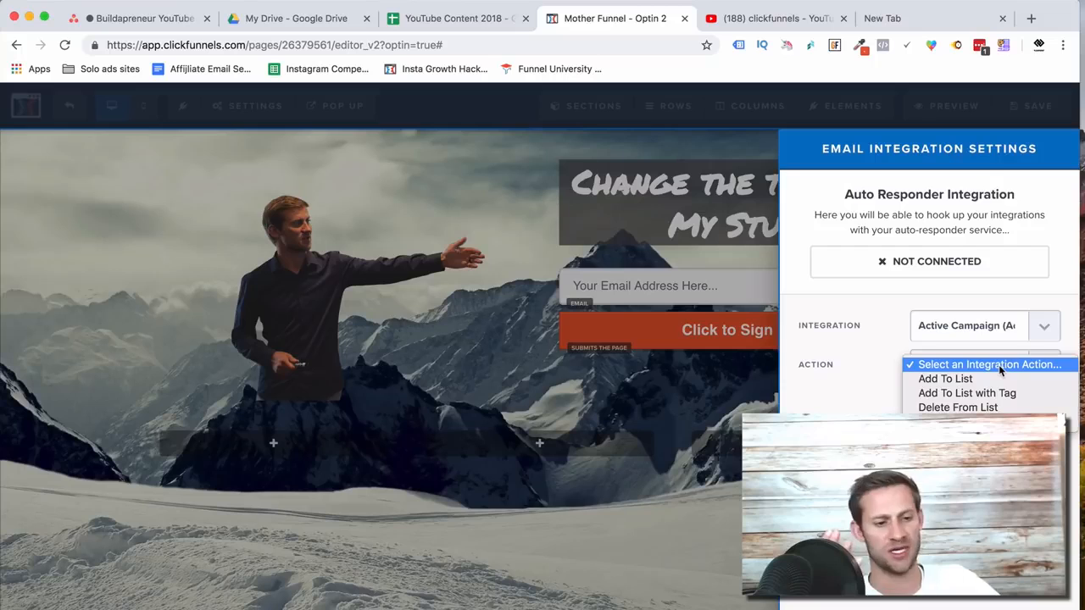
pyautogui.click(430, 510)
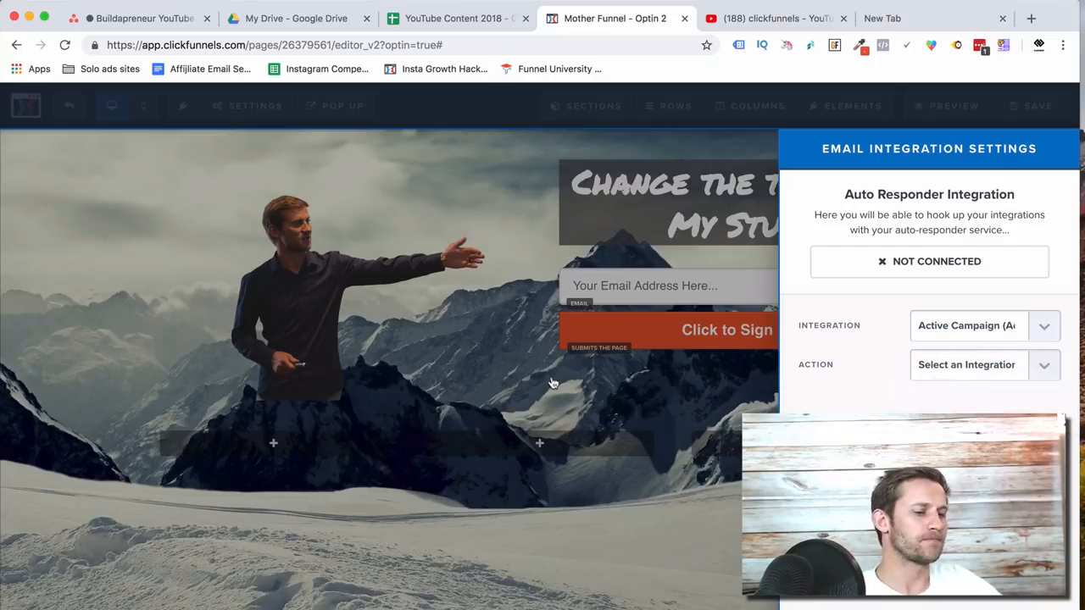
pyautogui.click(492, 334)
# Review the page's SEO meta data settings, including title, description, keywords and author.
pyautogui.click(270, 110)
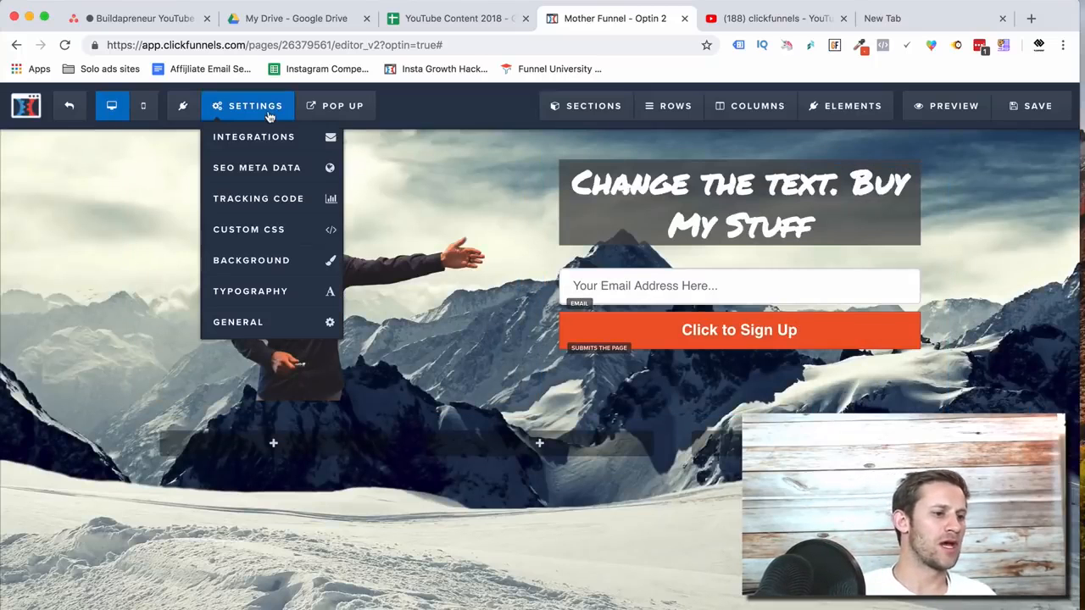
pyautogui.click(271, 173)
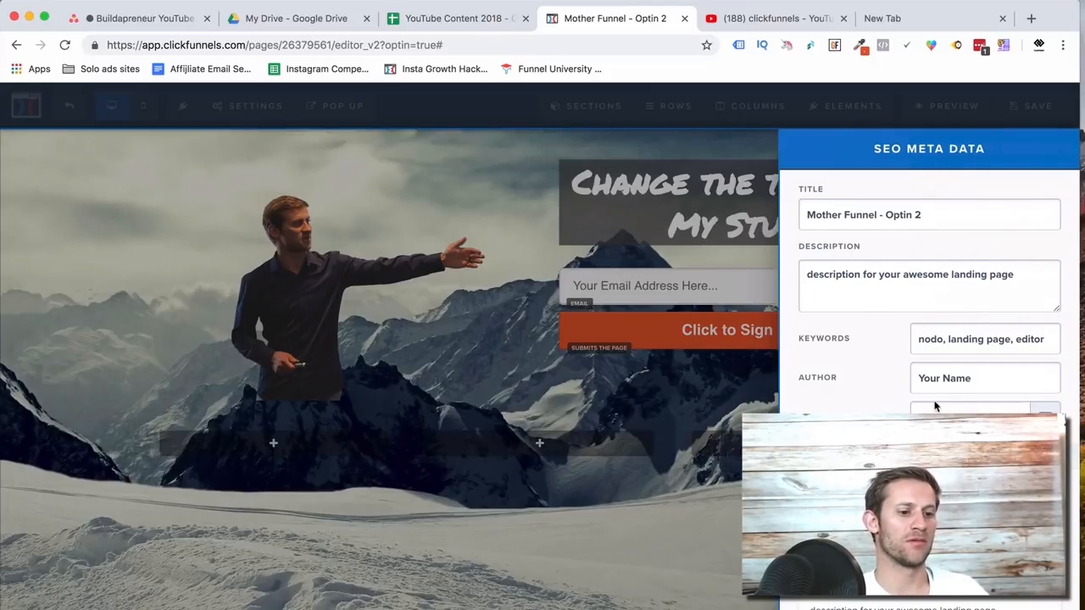
pyautogui.click(540, 466)
# Set the affiliate badge to Hide in the page's general settings.
pyautogui.click(223, 106)
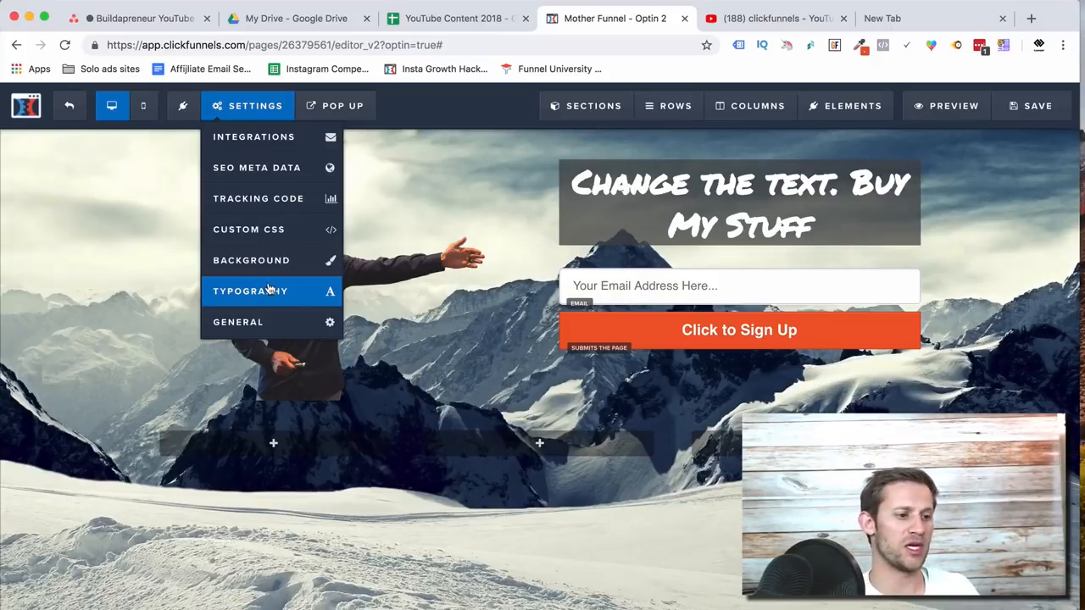
pyautogui.click(271, 321)
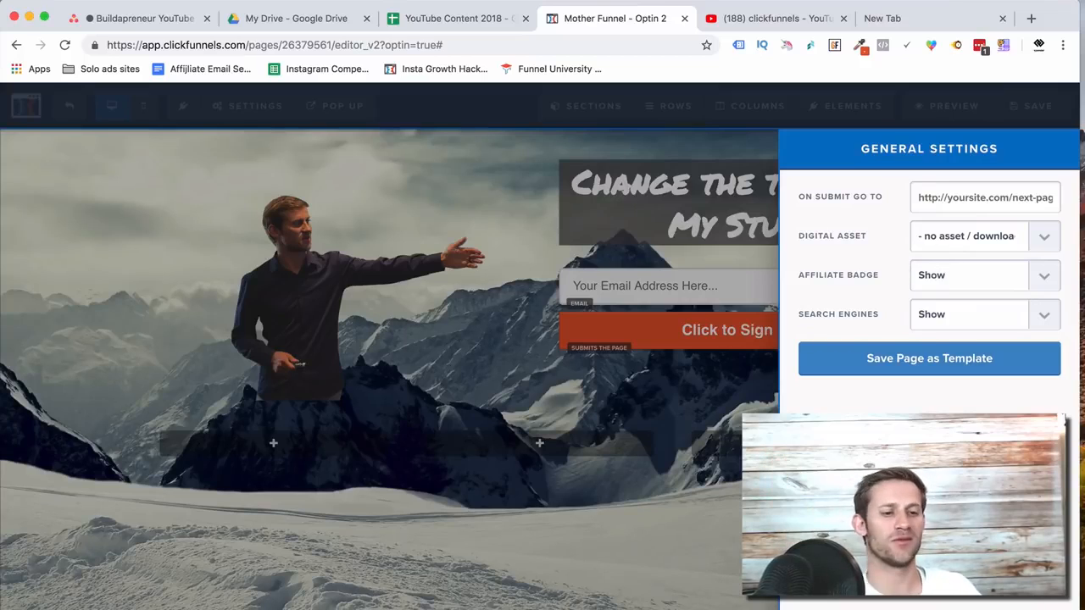
pyautogui.click(983, 283)
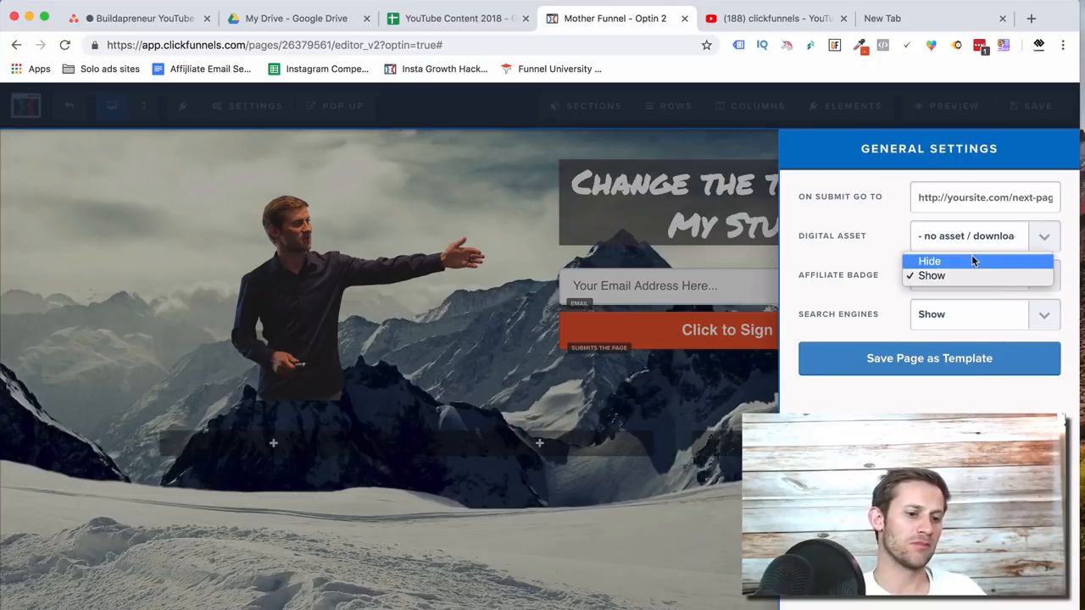
pyautogui.click(970, 261)
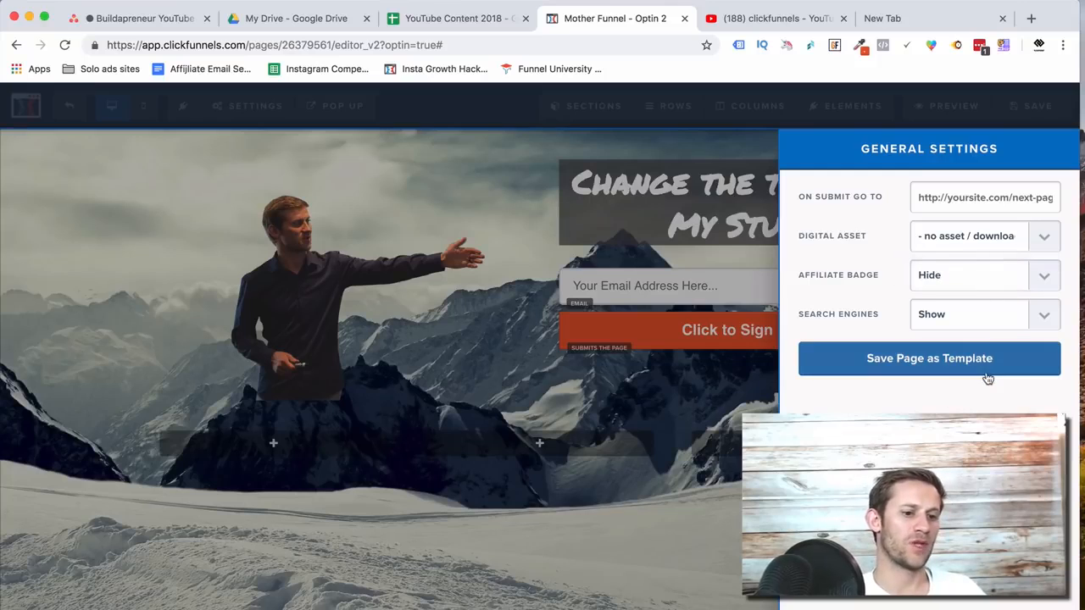
pyautogui.click(592, 400)
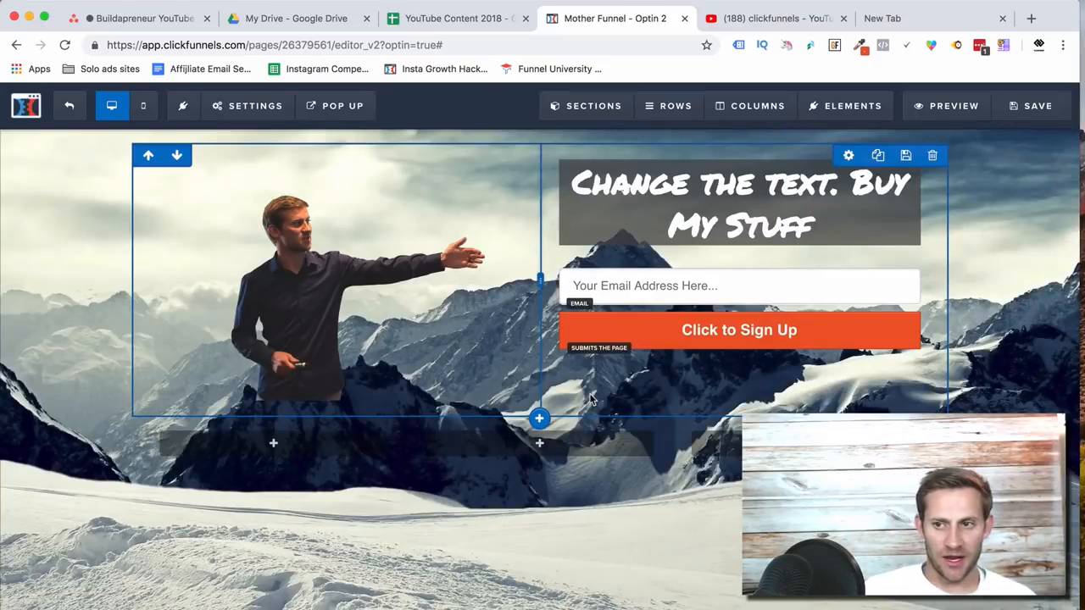
# Save the page, preview it in a new browser tab and return to the editor.
pyautogui.click(1011, 117)
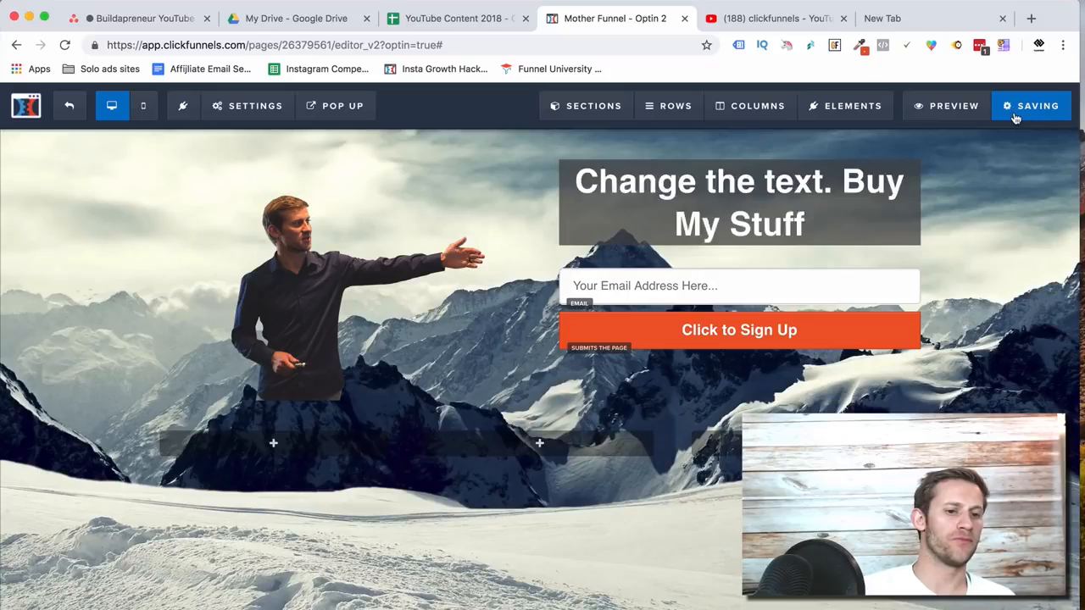
pyautogui.click(953, 106)
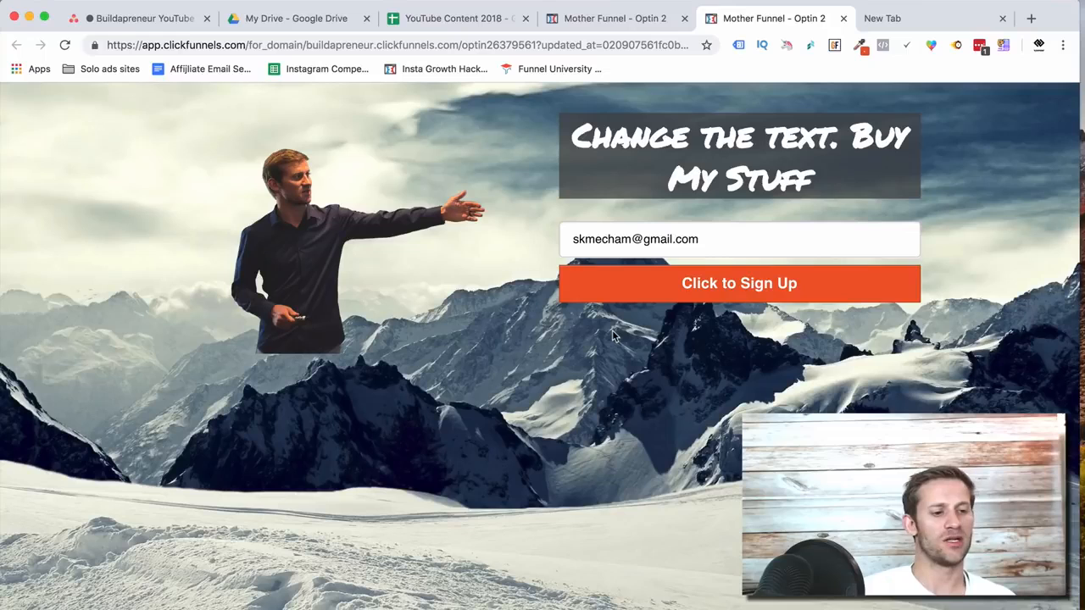
pyautogui.click(583, 18)
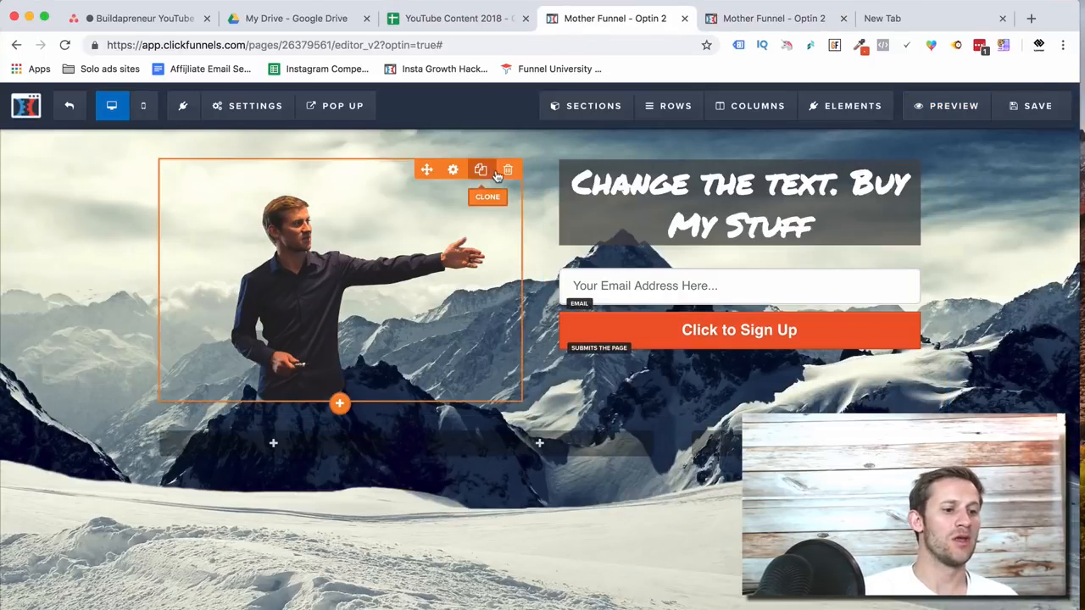
# Delete the image and move the headline, email field and sign-up button into the middle column of the three-column row below.
pyautogui.click(501, 170)
pyautogui.click(659, 128)
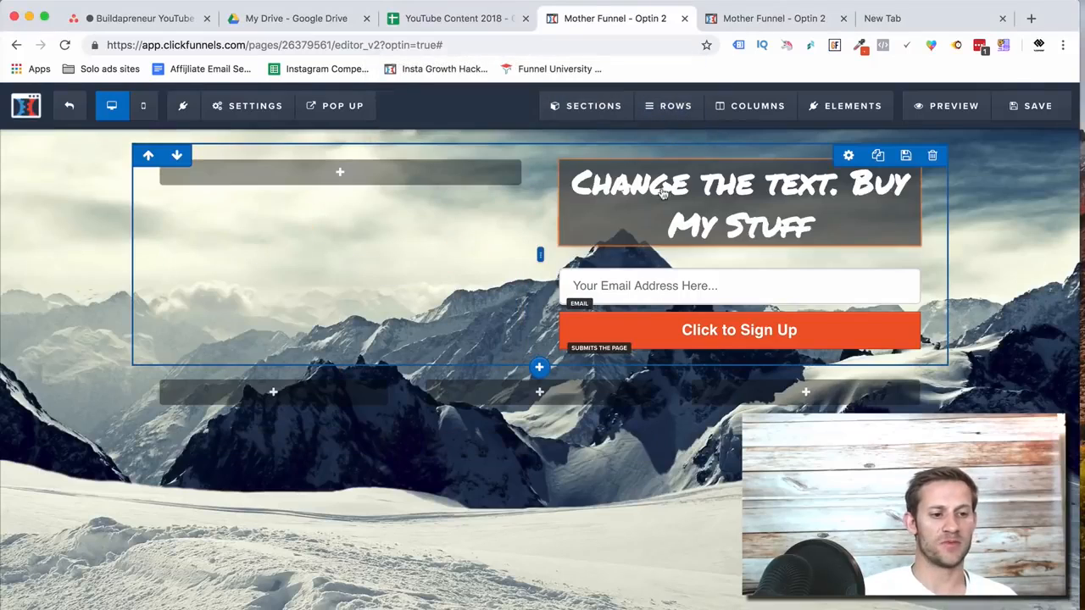
pyautogui.moveTo(651, 215); pyautogui.dragTo(542, 382)
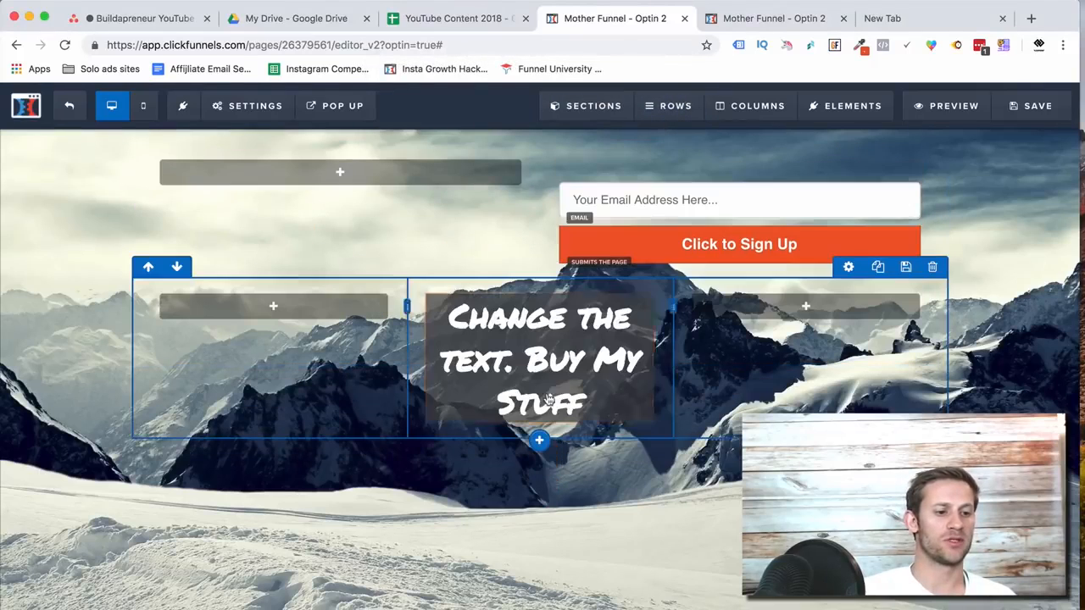
pyautogui.moveTo(670, 212); pyautogui.dragTo(552, 444)
pyautogui.moveTo(739, 200)
pyautogui.mouseDown()
pyautogui.moveTo(551, 449)
pyautogui.moveTo(518, 433)
pyautogui.moveTo(542, 406)
pyautogui.mouseUp()
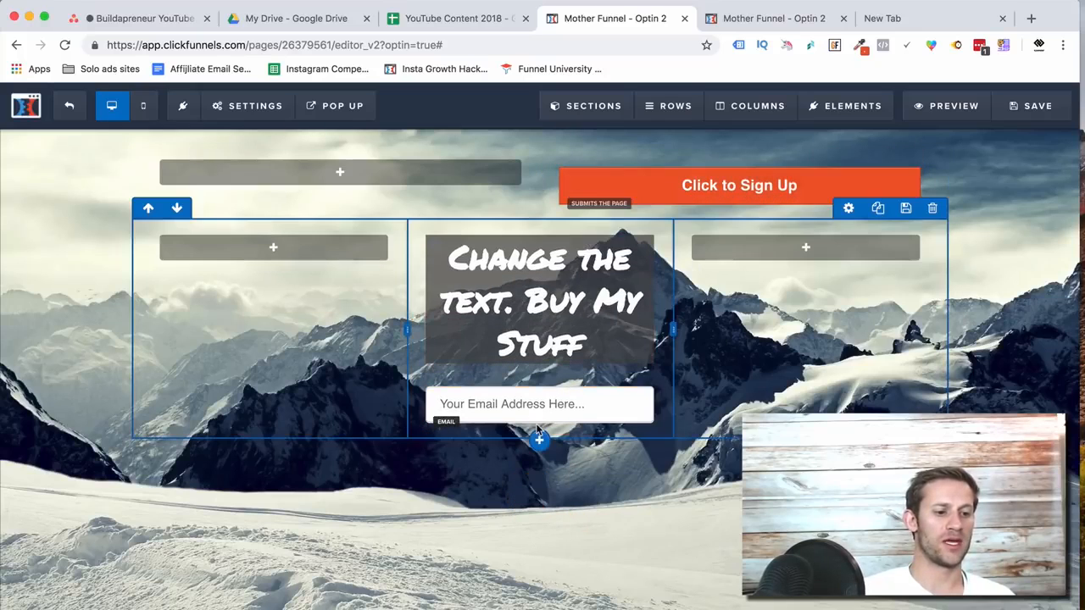
pyautogui.moveTo(720, 187); pyautogui.dragTo(548, 446)
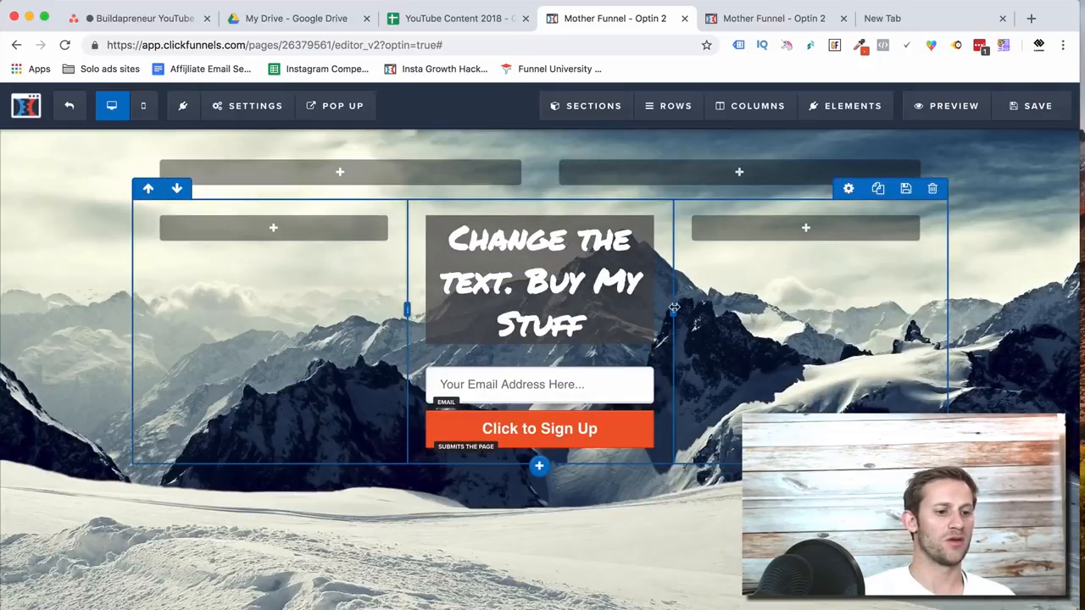
# Widen the three-column row's middle column on both sides and give the row a semi-transparent grey background.
pyautogui.moveTo(673, 310); pyautogui.dragTo(809, 317)
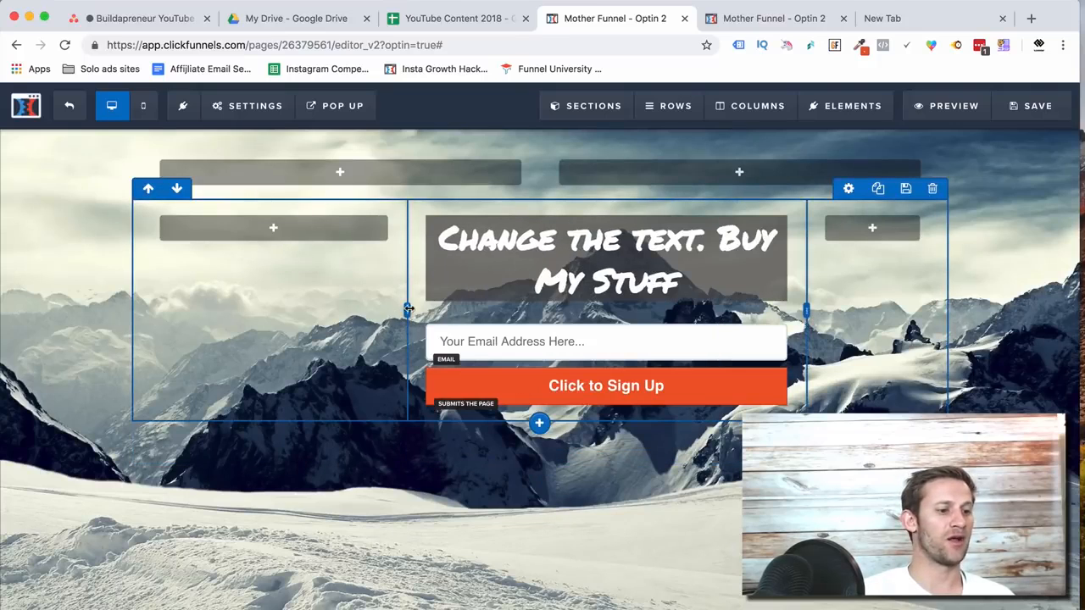
pyautogui.moveTo(407, 310); pyautogui.dragTo(307, 302)
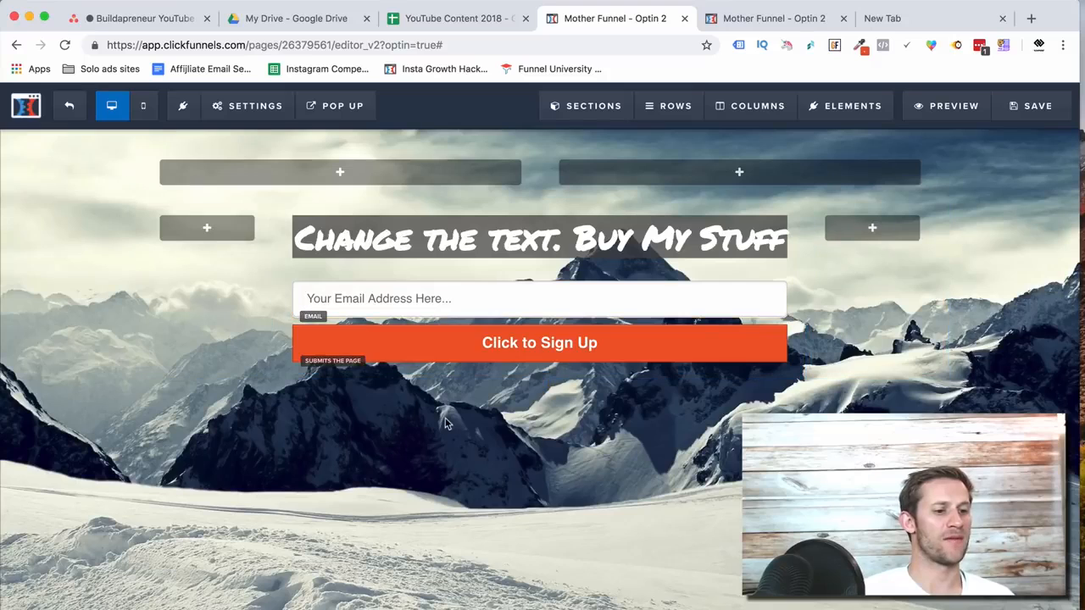
pyautogui.click(852, 197)
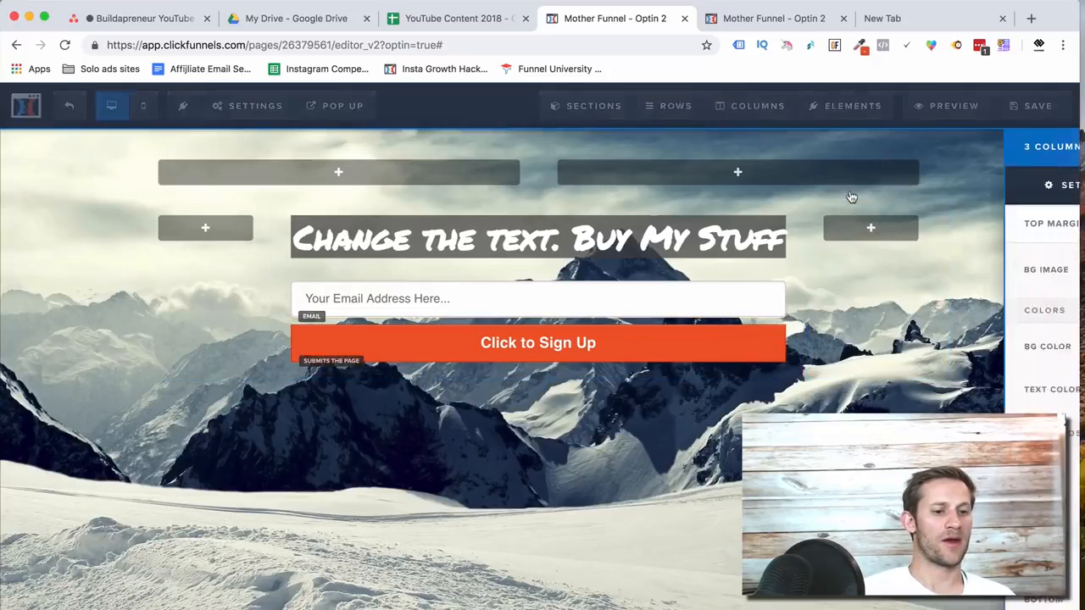
pyautogui.click(928, 346)
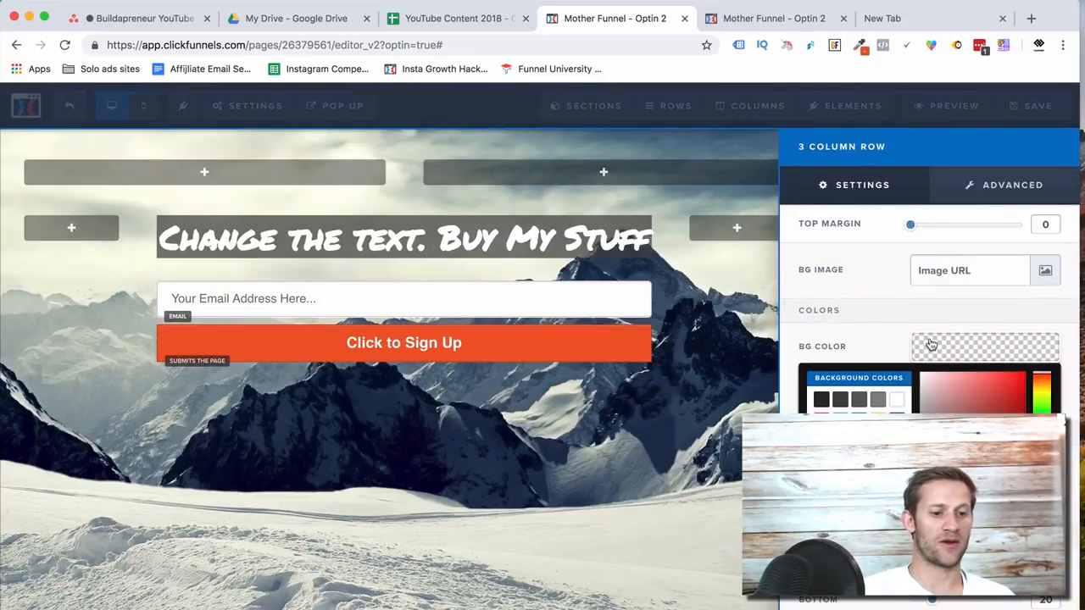
pyautogui.click(1004, 383)
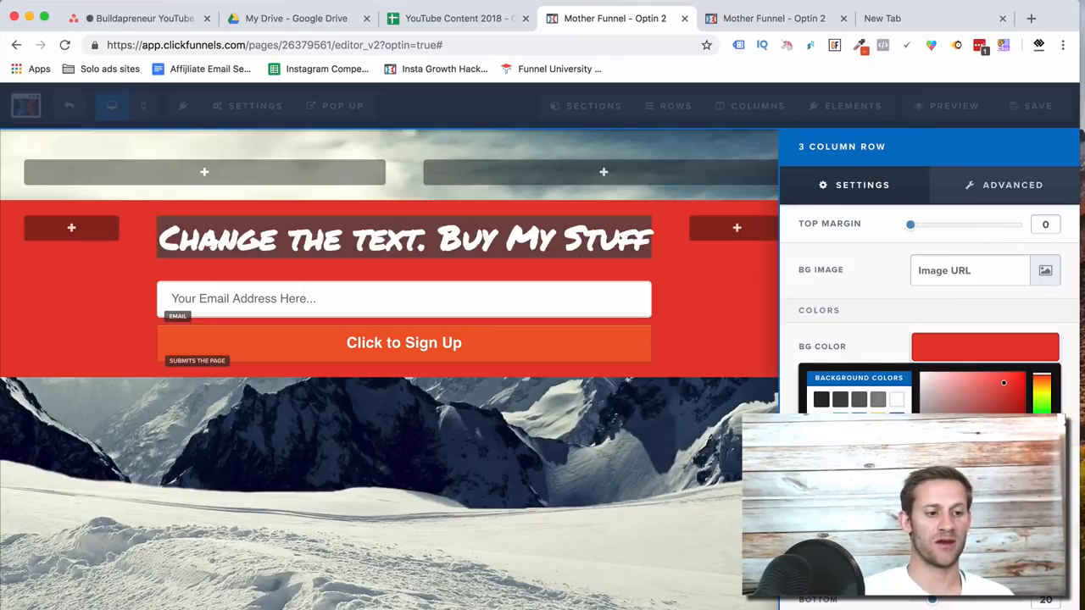
pyautogui.click(877, 399)
pyautogui.moveTo(1024, 484); pyautogui.dragTo(1003, 484)
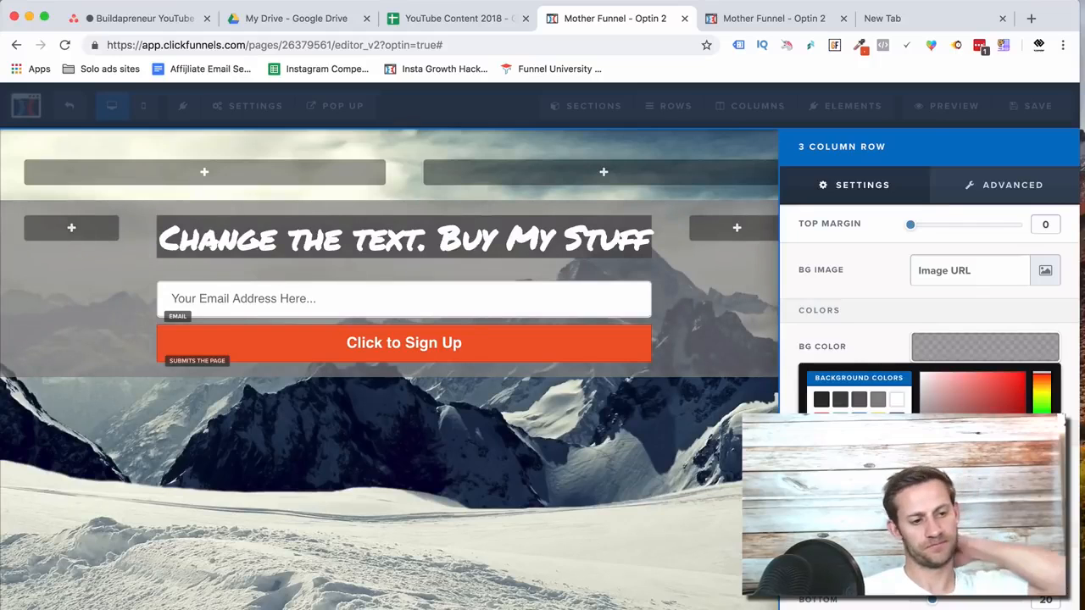
pyautogui.click(645, 489)
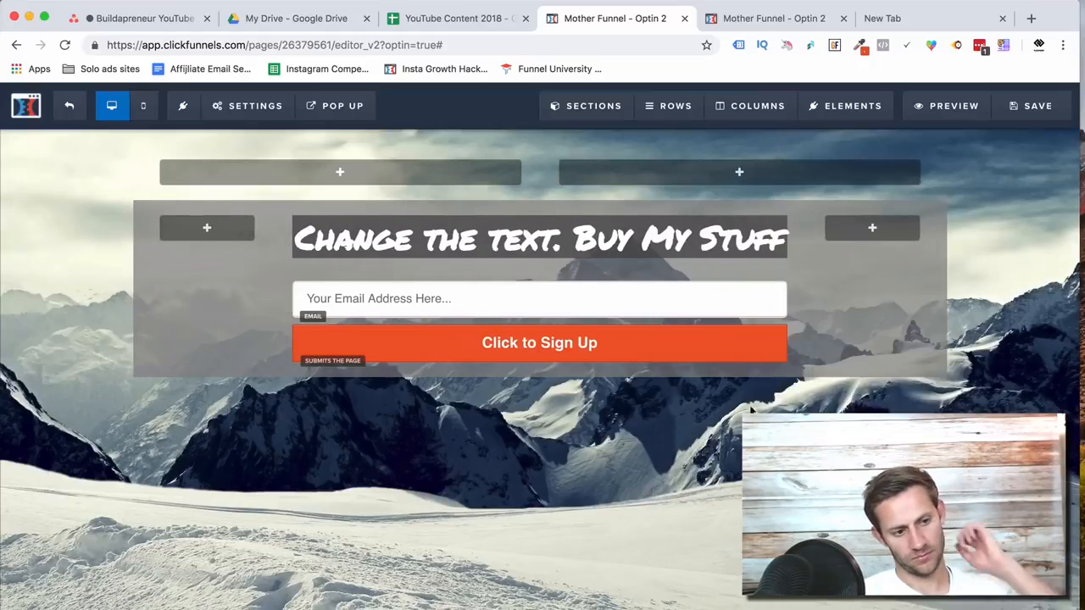
# Save the page, preview the new layout in a browser tab and close the preview.
pyautogui.click(1054, 114)
pyautogui.click(939, 114)
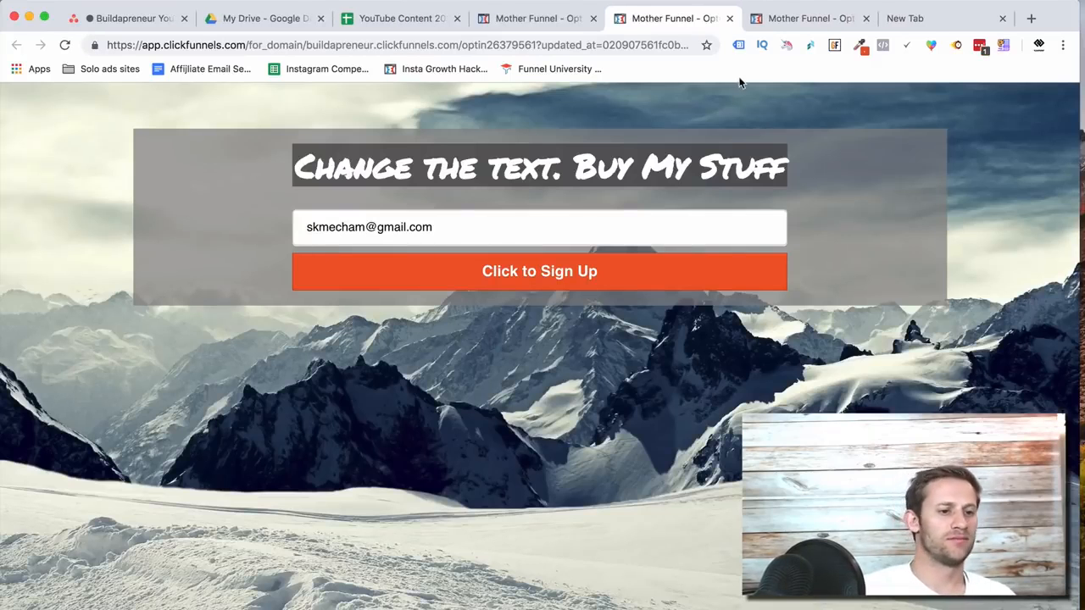
pyautogui.click(729, 19)
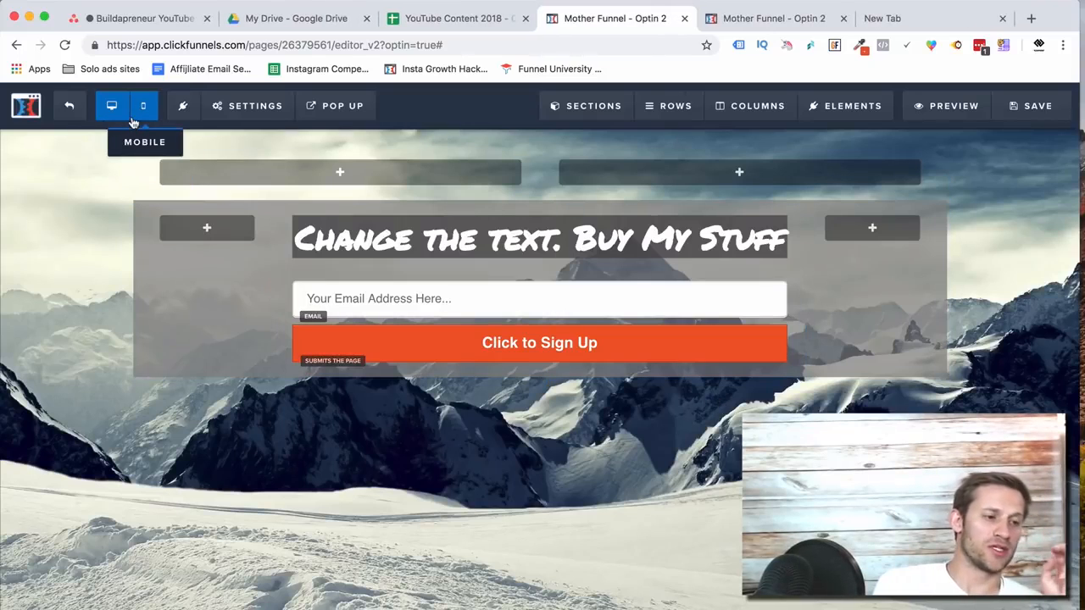
# Switch the editor to the mobile layout and look over the headline's font settings and the section's settings.
pyautogui.click(141, 108)
pyautogui.moveTo(254, 106)
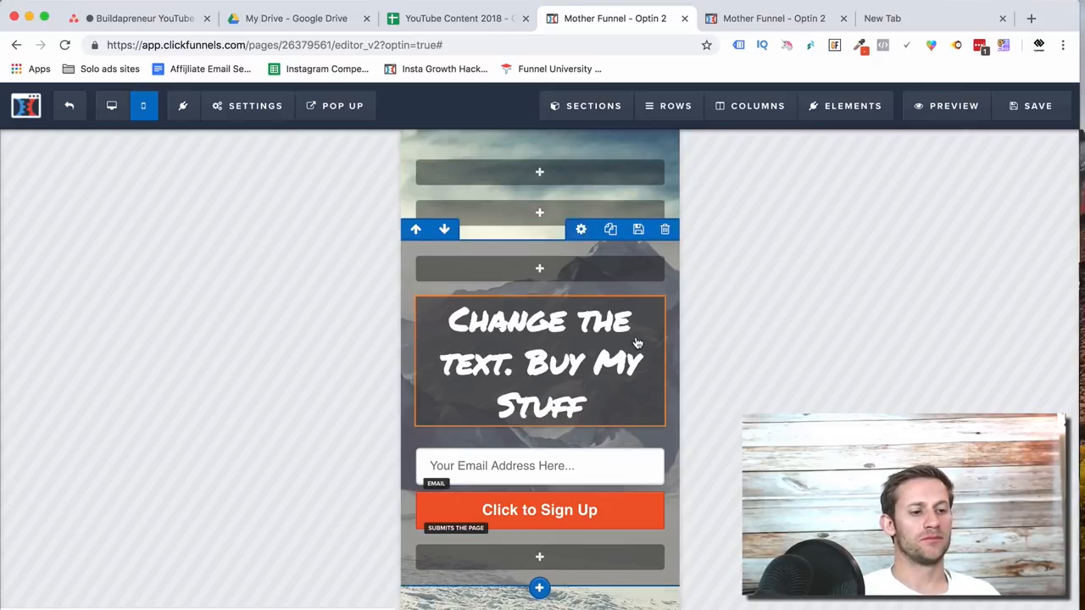
pyautogui.click(525, 288)
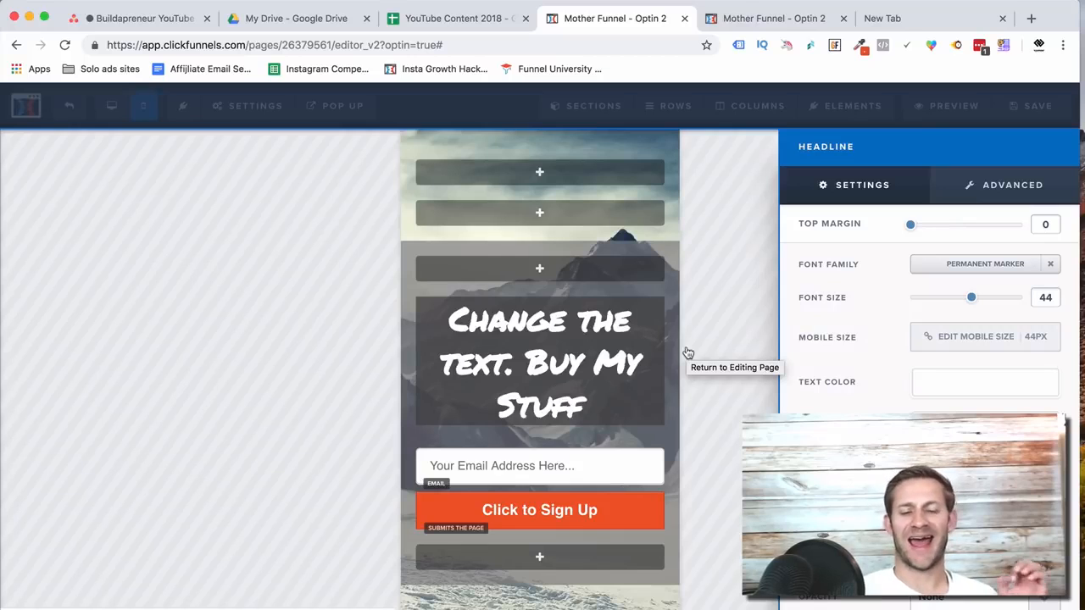
pyautogui.click(734, 367)
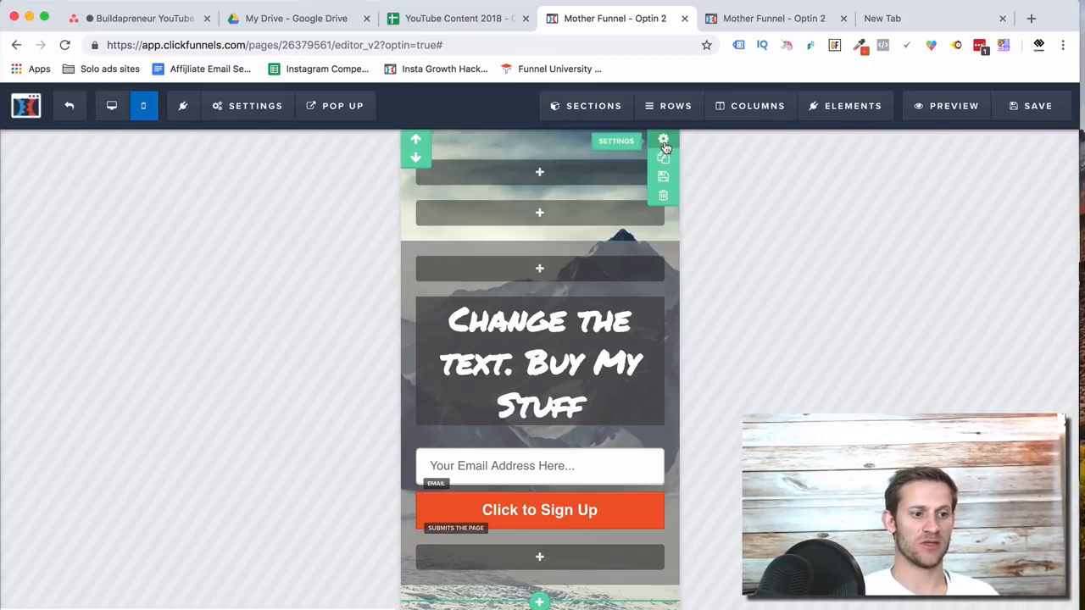
pyautogui.click(661, 141)
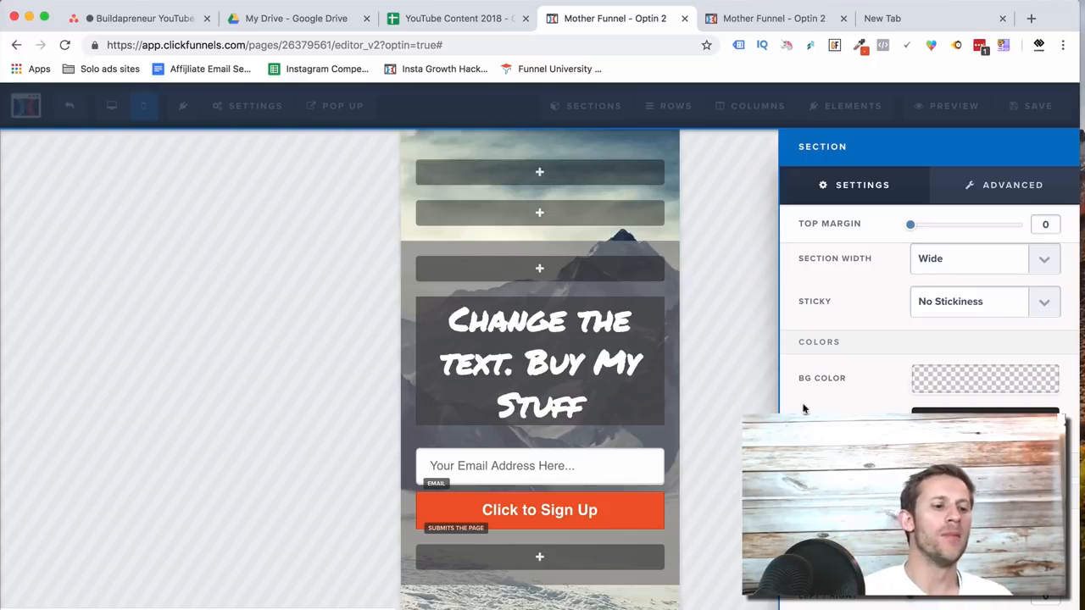
pyautogui.click(692, 448)
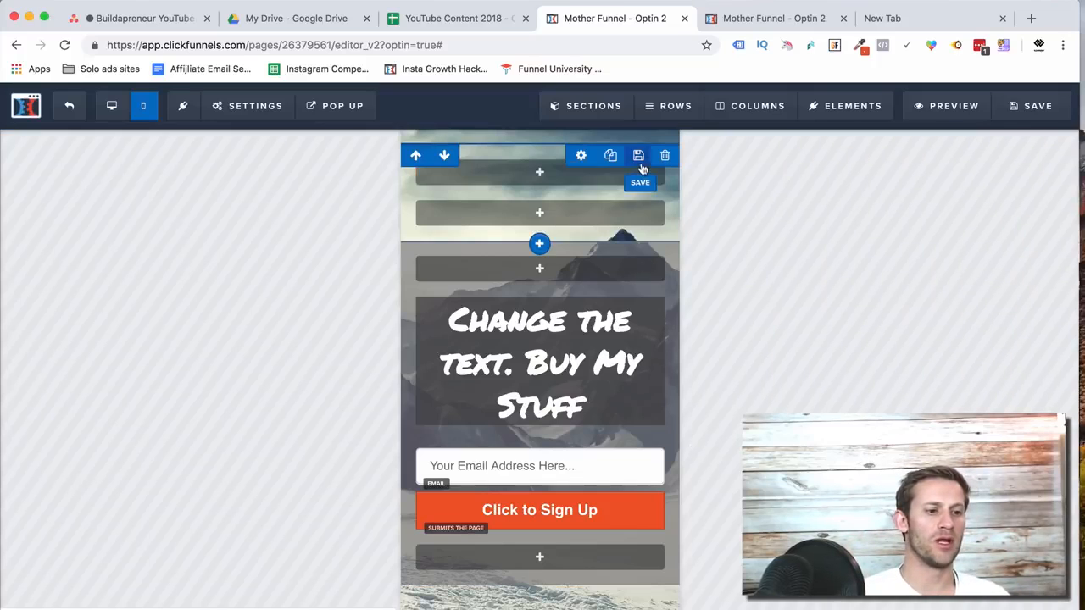
# Delete the empty two-column row above the headline in the mobile layout.
pyautogui.click(582, 156)
pyautogui.click(719, 171)
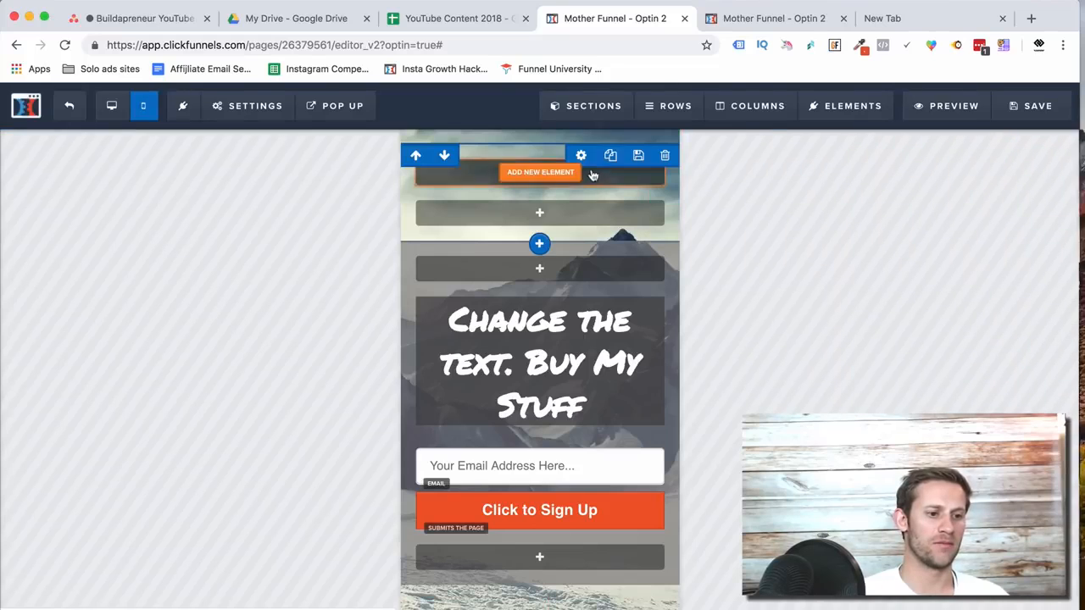
pyautogui.click(663, 157)
pyautogui.press('Return')
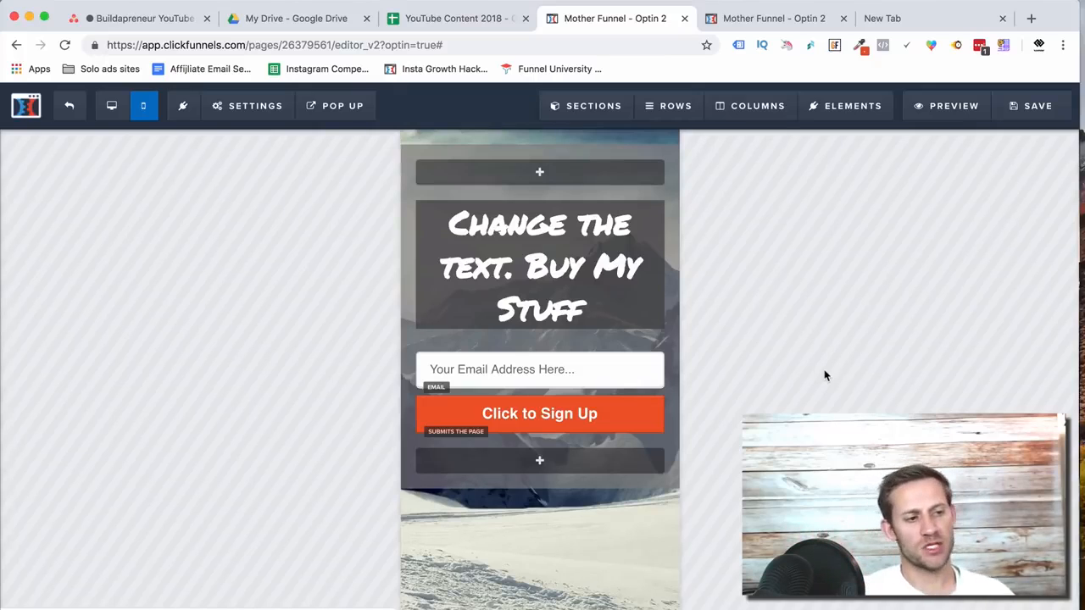
# Leave the page editor for the funnel steps and open the products of the Order form step.
pyautogui.click(77, 107)
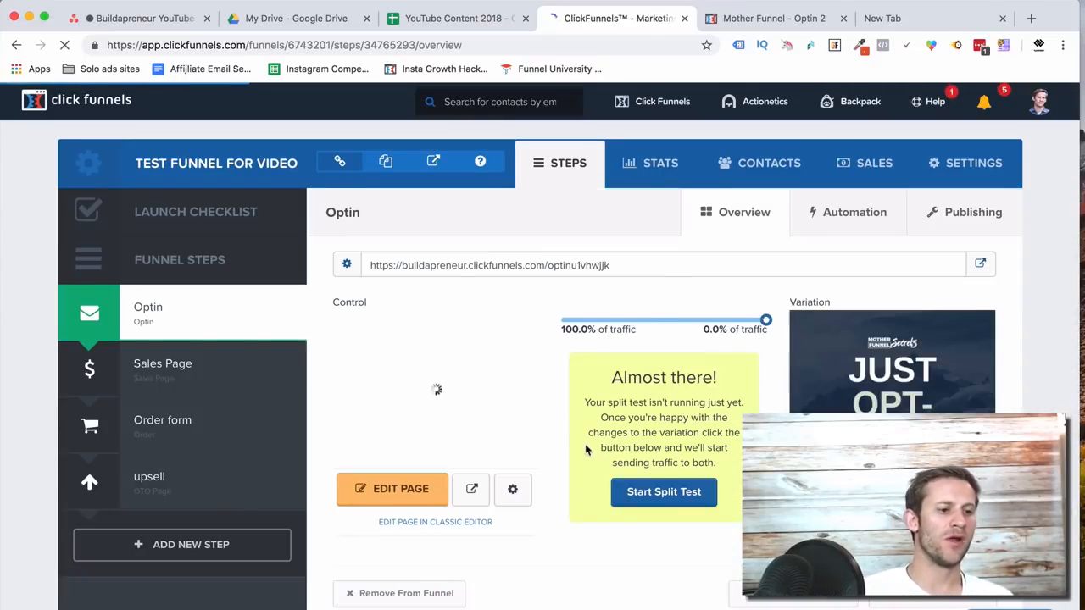
pyautogui.click(244, 424)
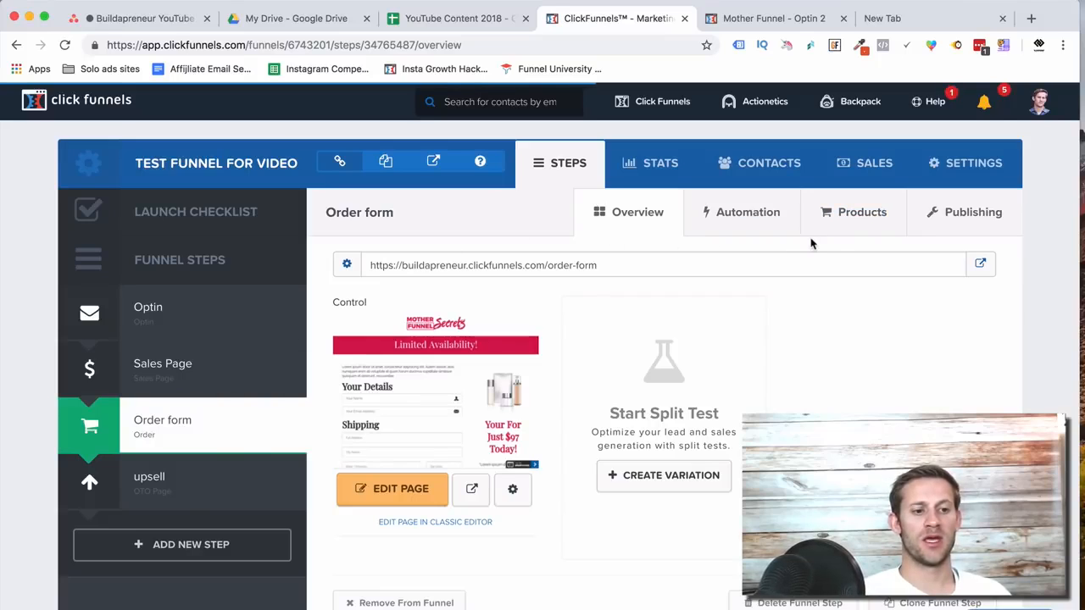
pyautogui.click(233, 317)
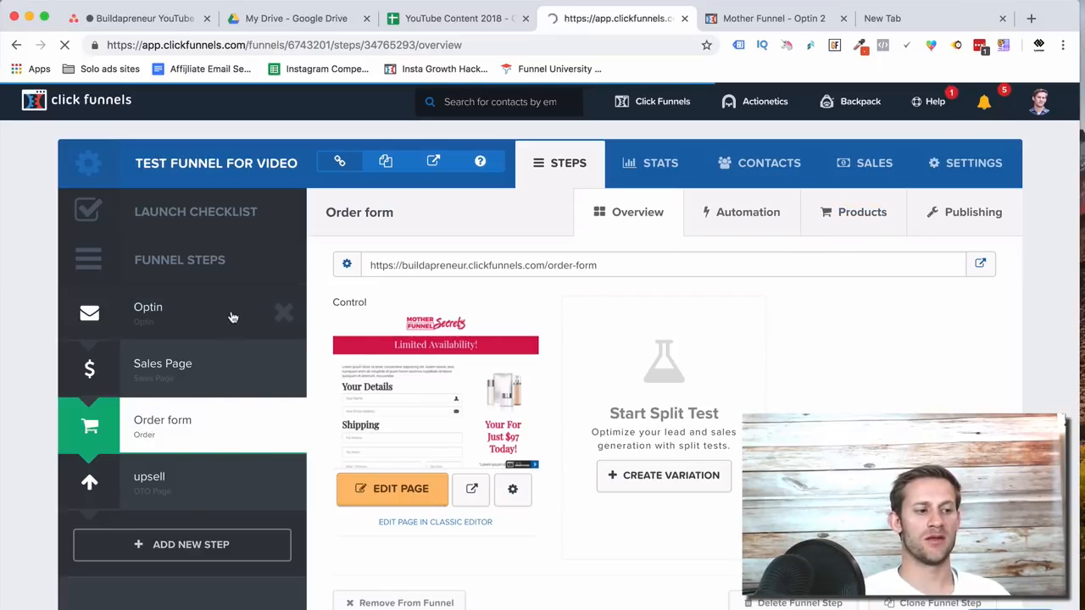
pyautogui.click(123, 433)
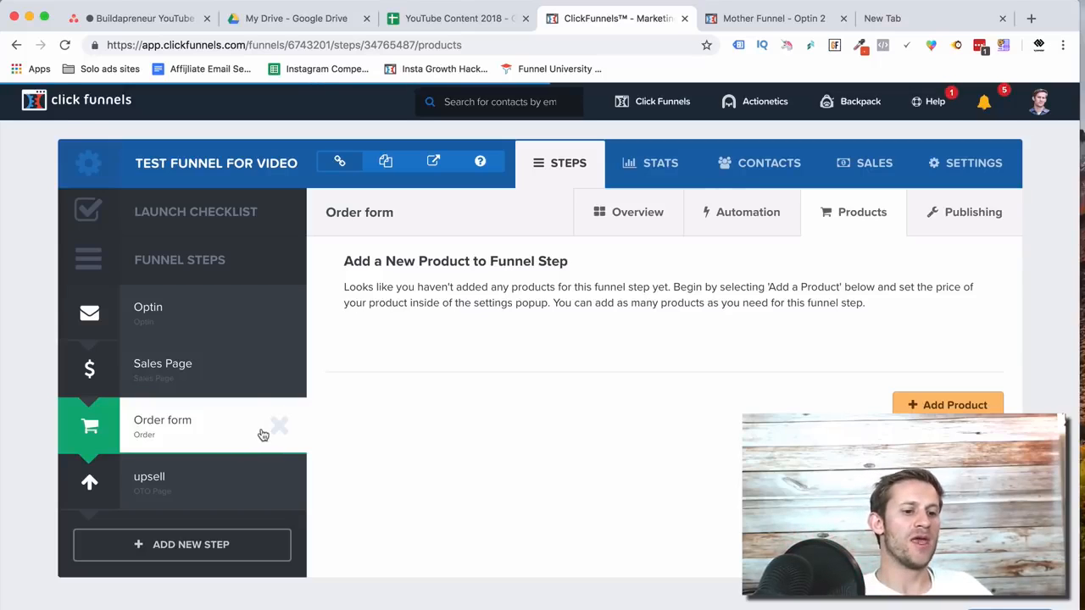
# Start a new product for the Order form and review its settings, including billing integration, amount, order bump and quantity limiter.
pyautogui.click(932, 408)
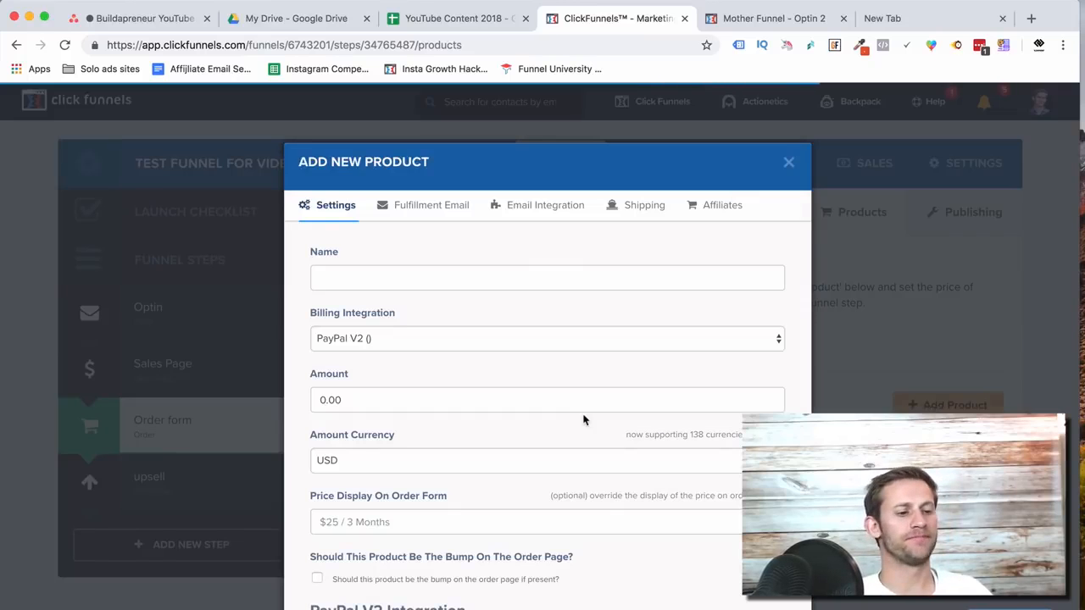
pyautogui.scroll(-1, 416, 348)
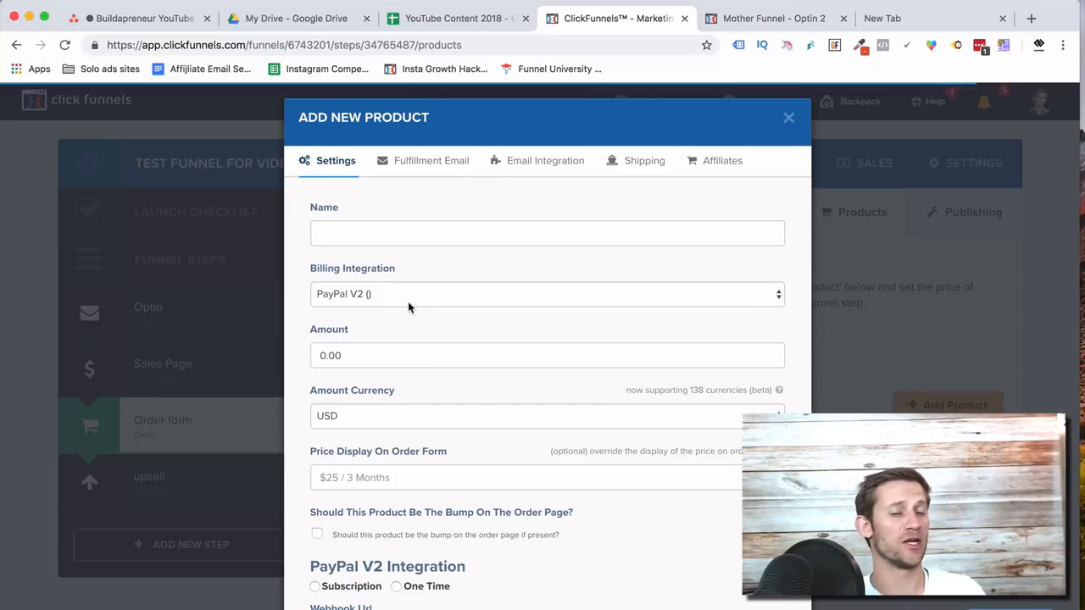
pyautogui.scroll(-1, 398, 304)
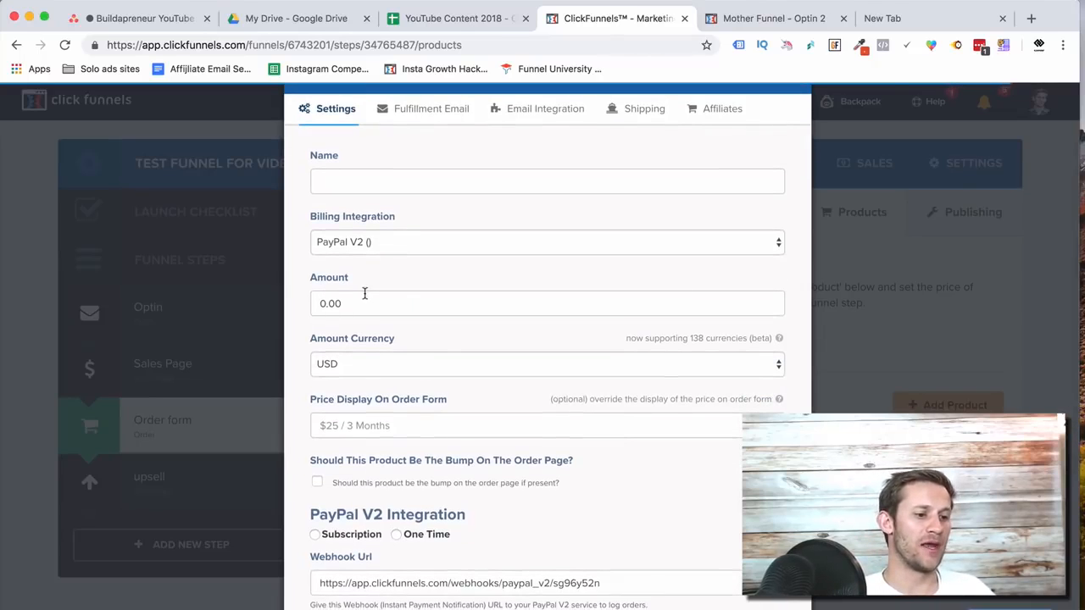
pyautogui.scroll(-2, 372, 339)
pyautogui.scroll(-4, 399, 338)
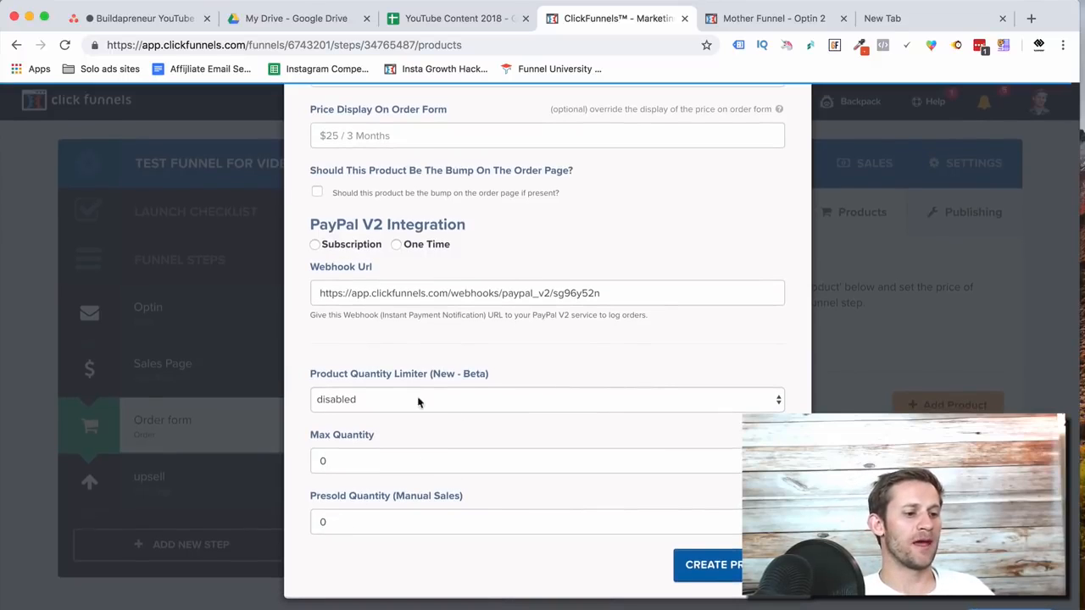
pyautogui.scroll(5, 525, 405)
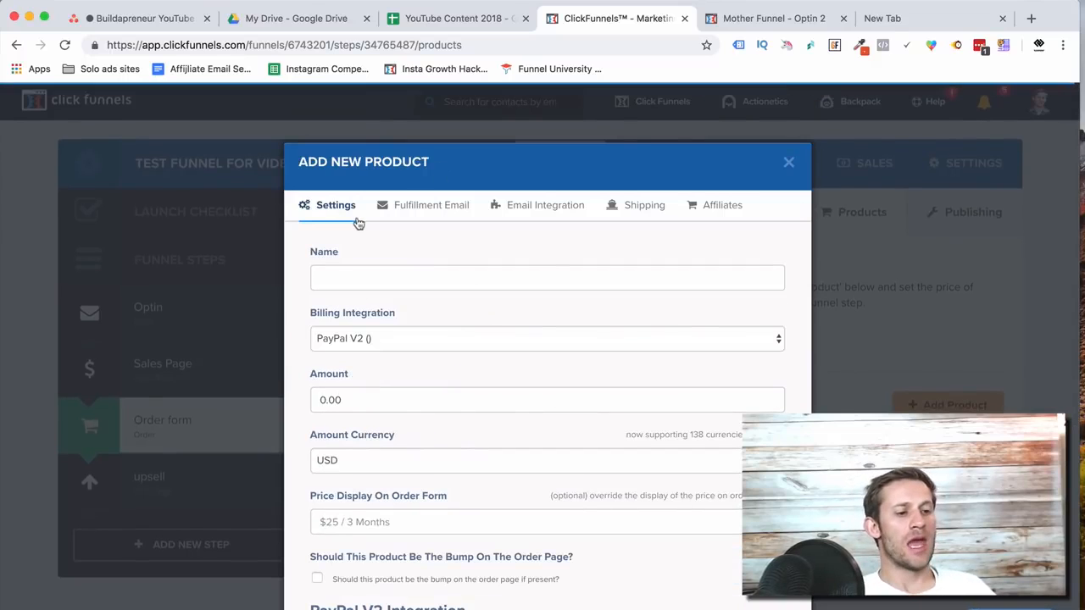
# Review the new product's fulfillment email, including the subject, HTML body and thank you page options.
pyautogui.click(448, 214)
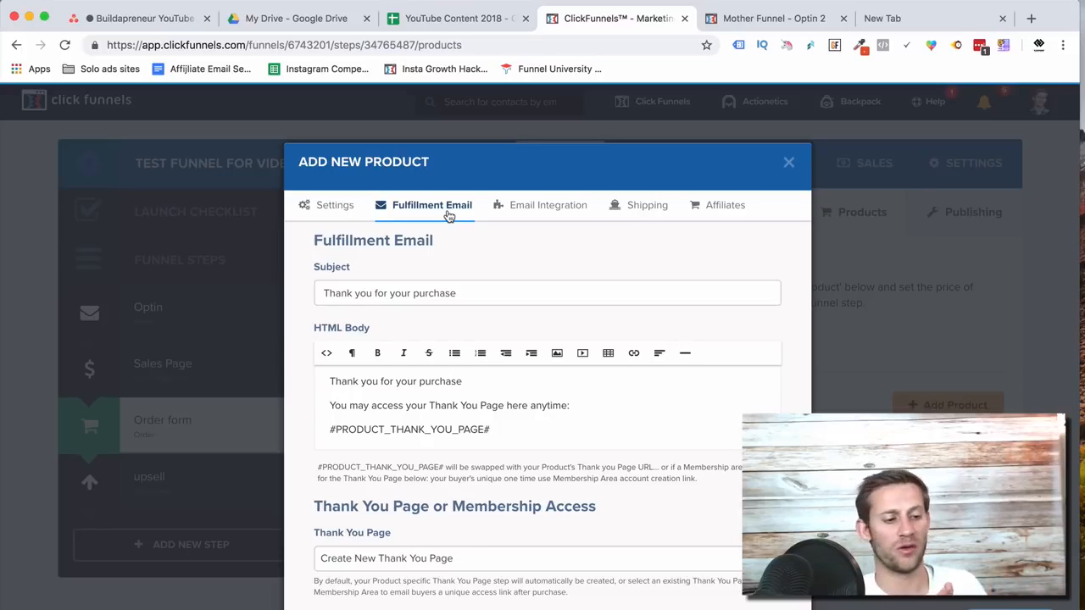
pyautogui.scroll(-2, 387, 300)
pyautogui.scroll(2, 395, 450)
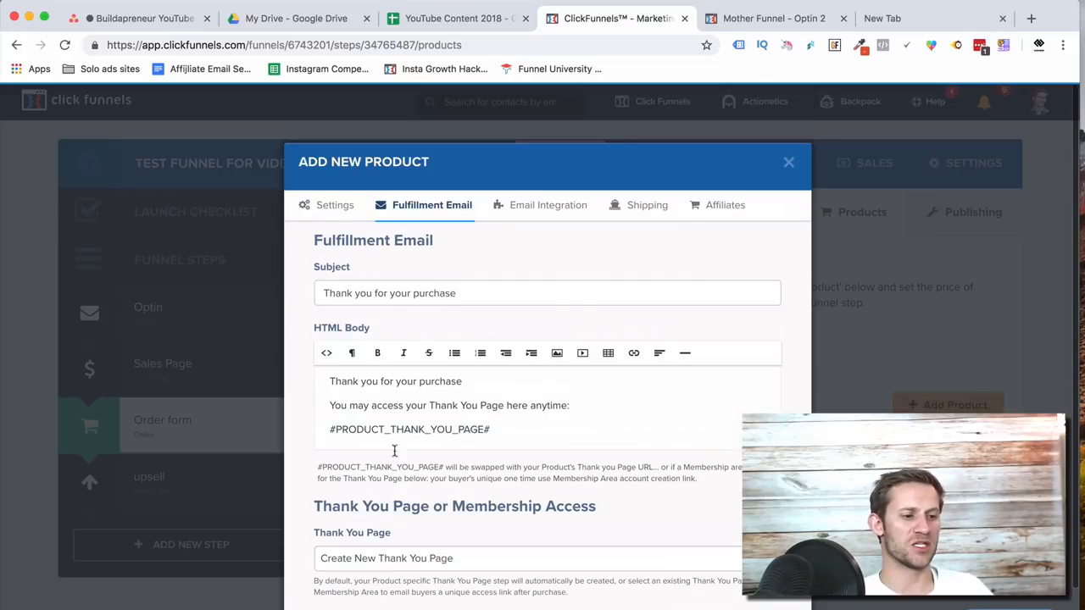
# Select Activecampaign (Active Campaign) as the new product's email integration method and view its shipping fulfillment options.
pyautogui.click(532, 211)
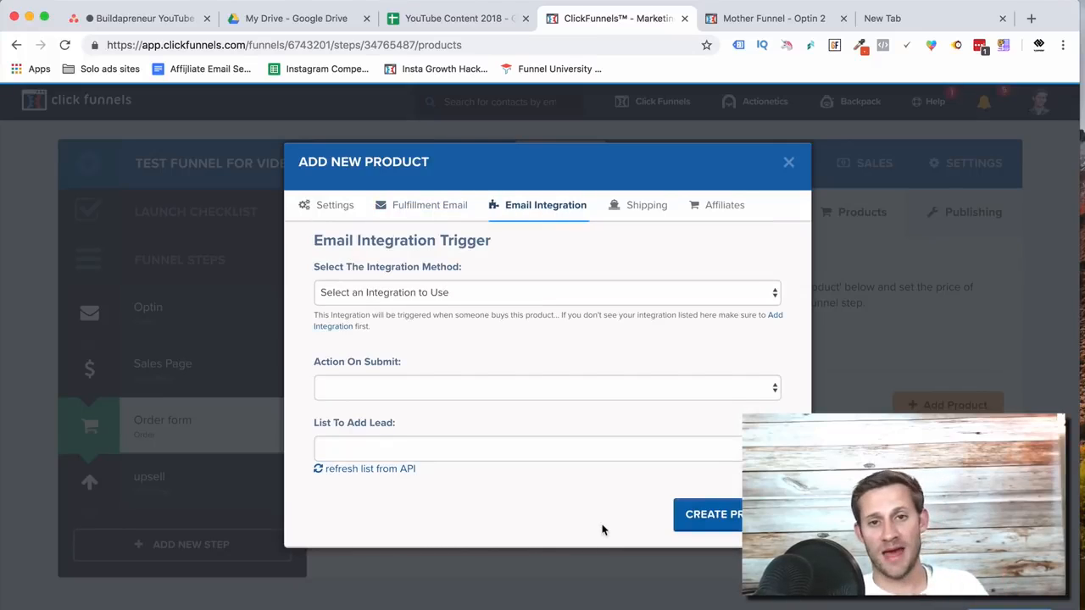
pyautogui.click(556, 292)
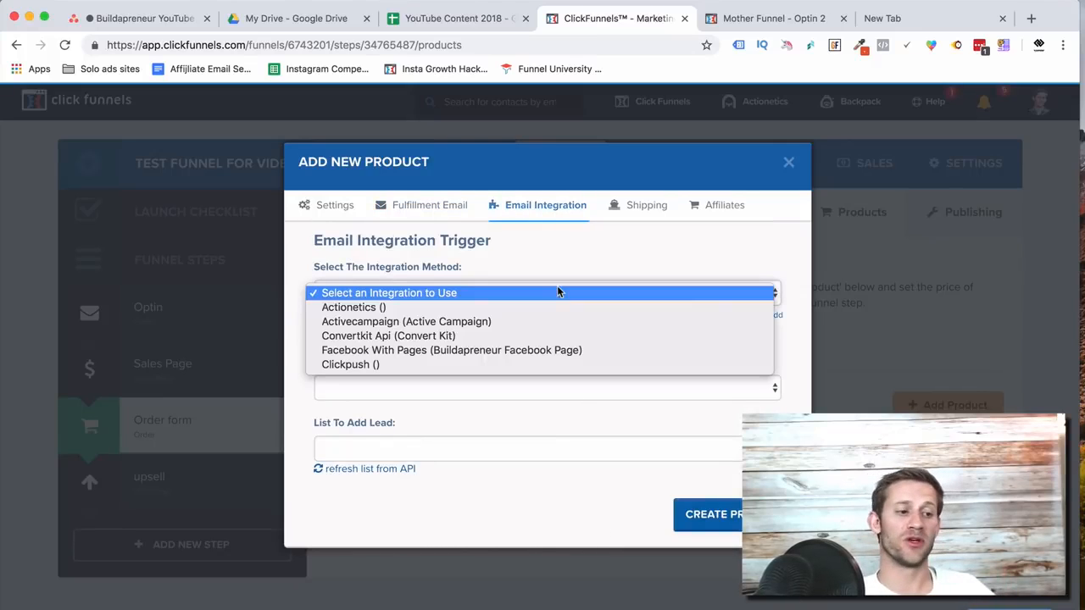
pyautogui.click(553, 321)
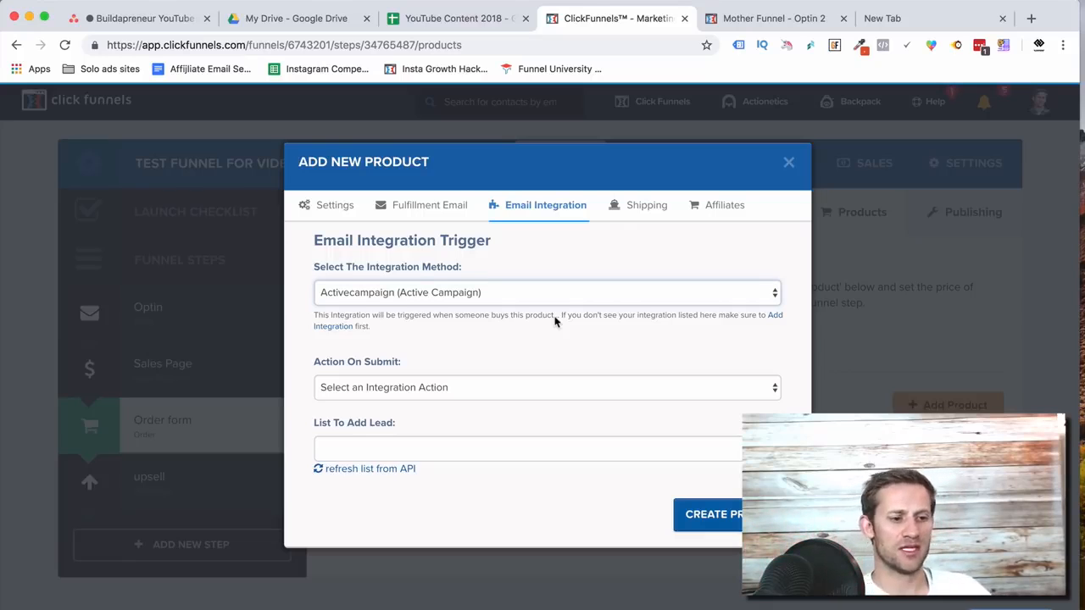
pyautogui.click(631, 207)
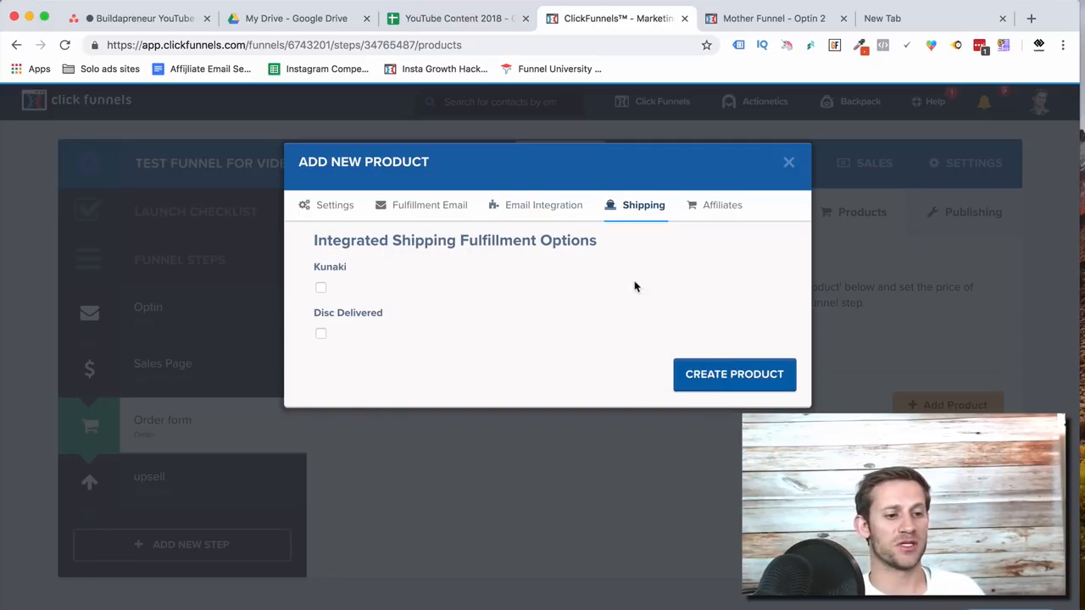
# Review the new product's affiliate commission options, and close the product form without creating the product.
pyautogui.click(725, 214)
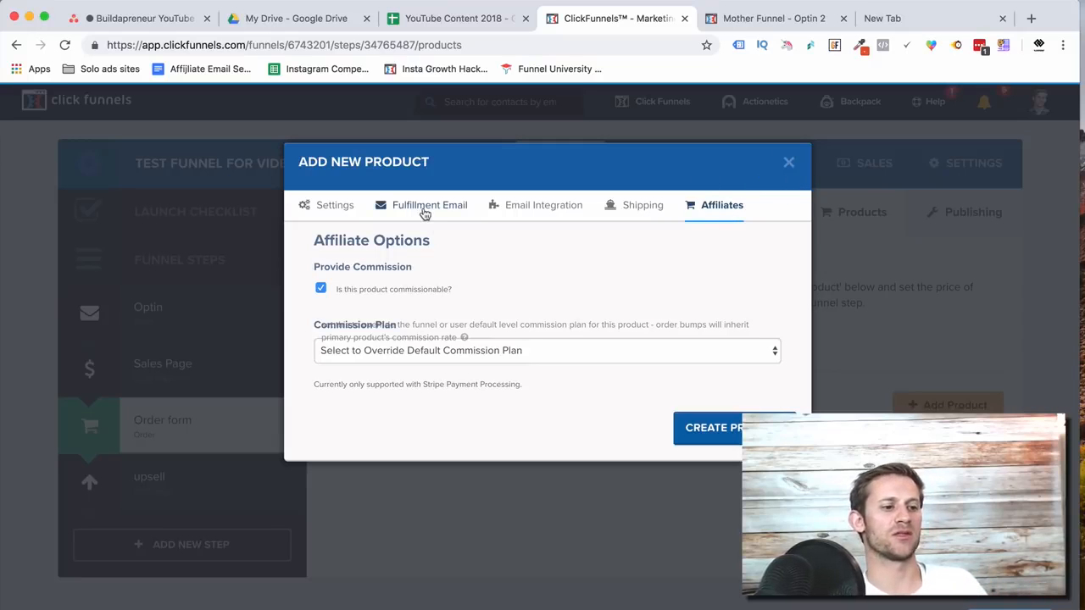
pyautogui.click(784, 163)
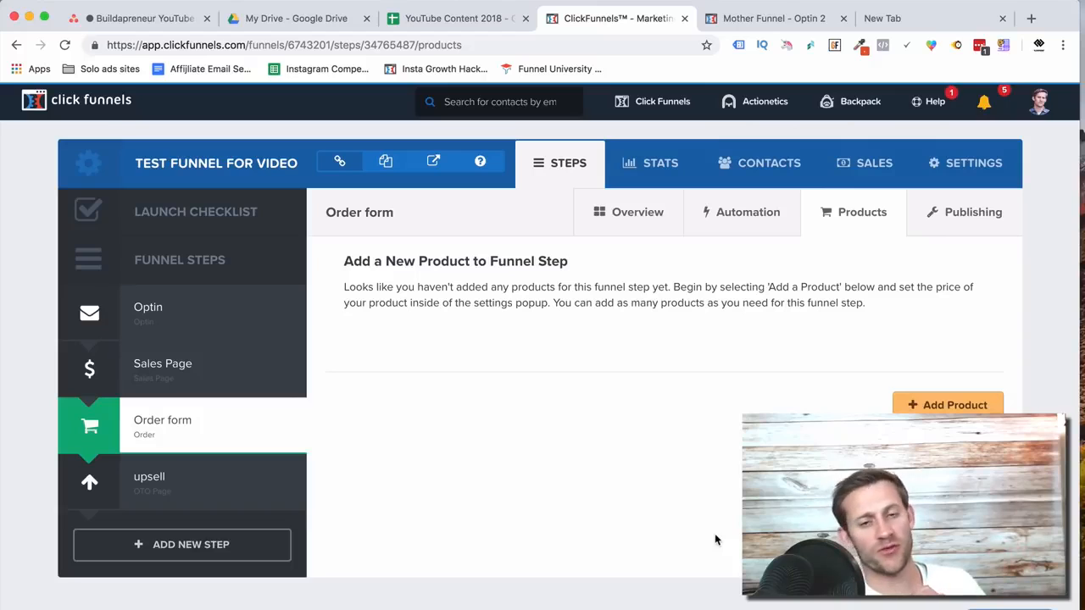
# View the Actionetics and Backpack options, and open the list of all funnels.
pyautogui.moveTo(760, 115)
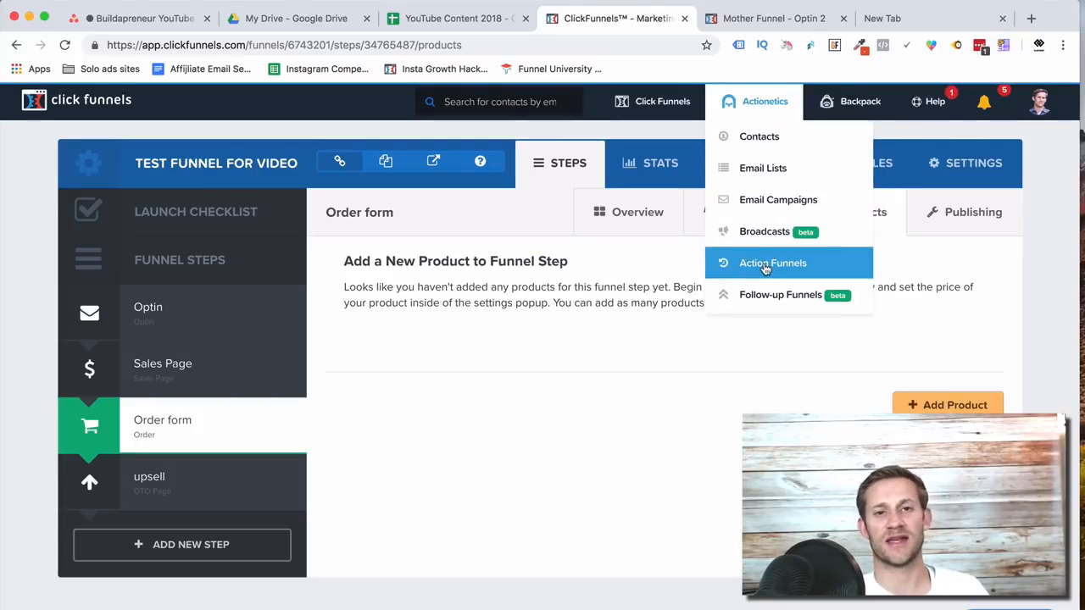
pyautogui.moveTo(872, 100)
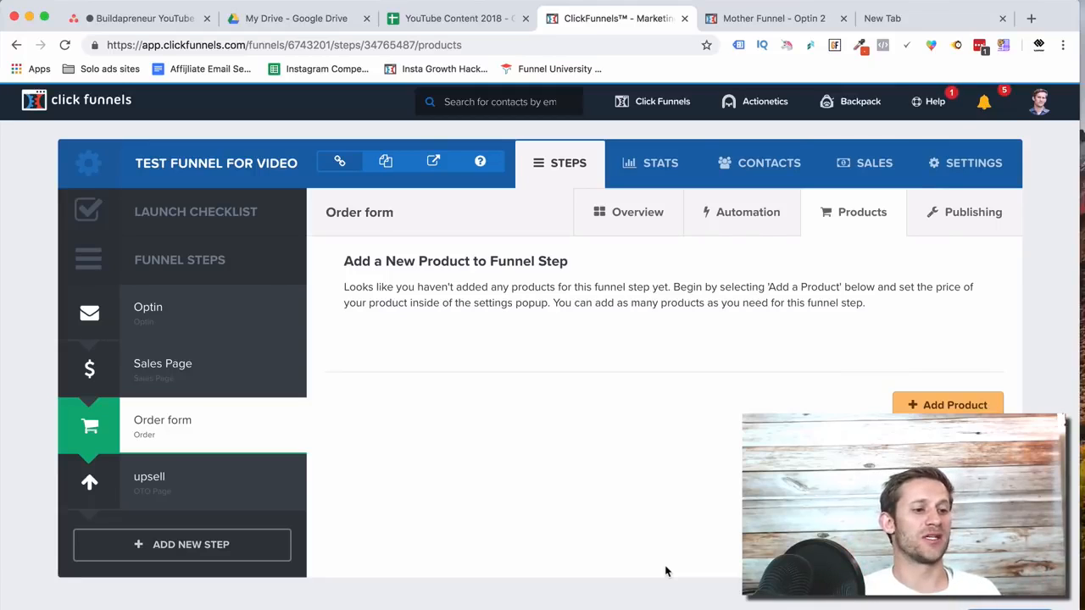
pyautogui.moveTo(651, 104)
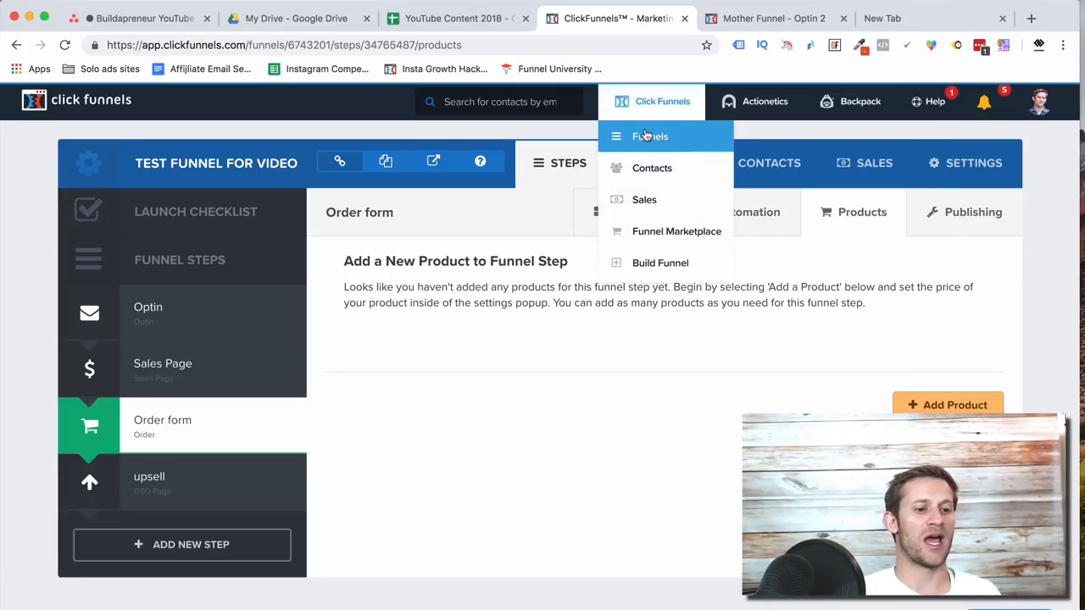
pyautogui.click(645, 135)
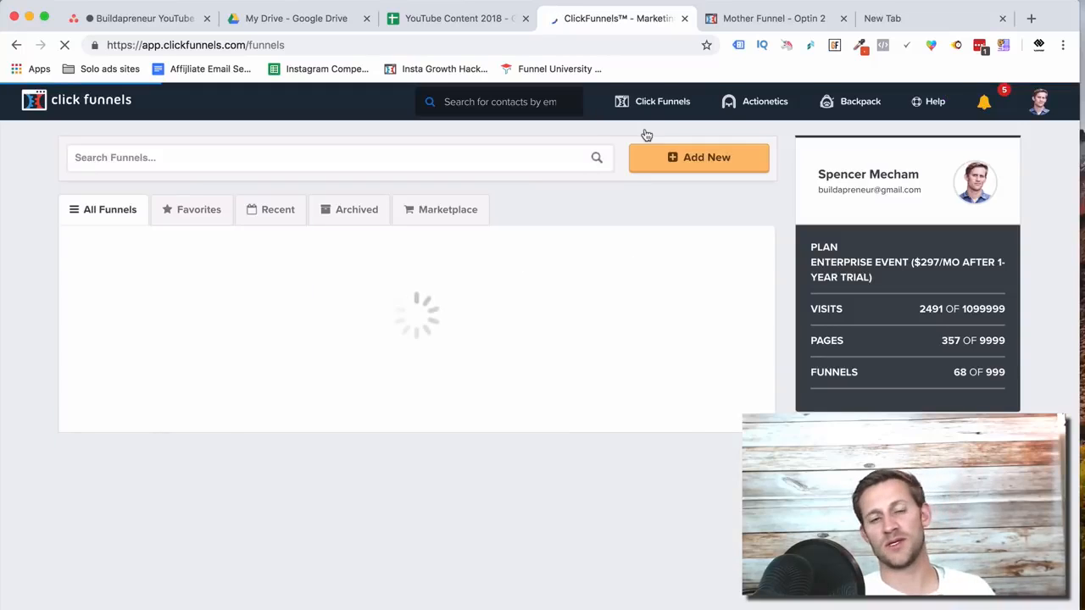